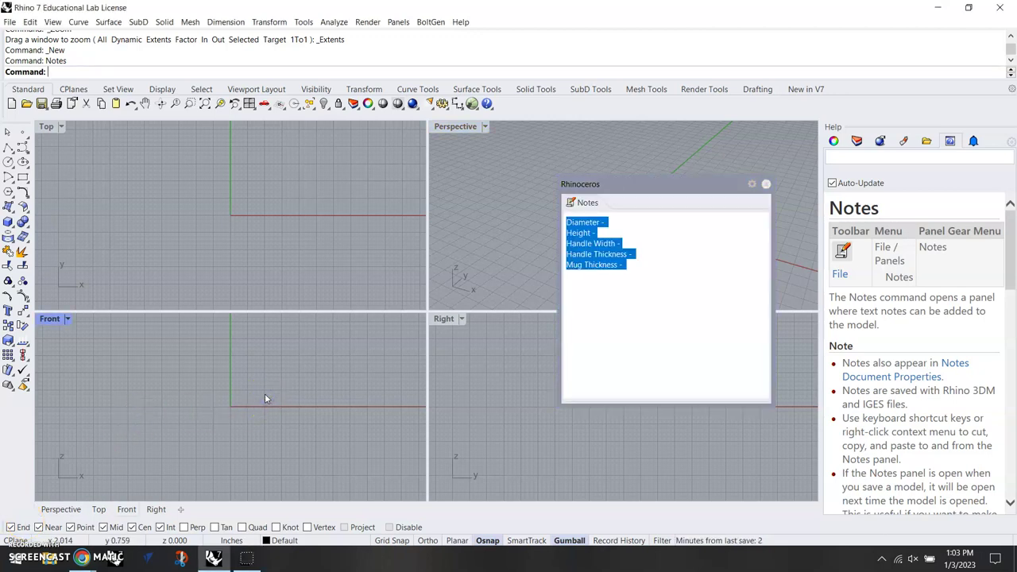
Step: Deselect the mug dimension text in the Notes panel
{"action": "left_click", "coordinate": [641, 298]}
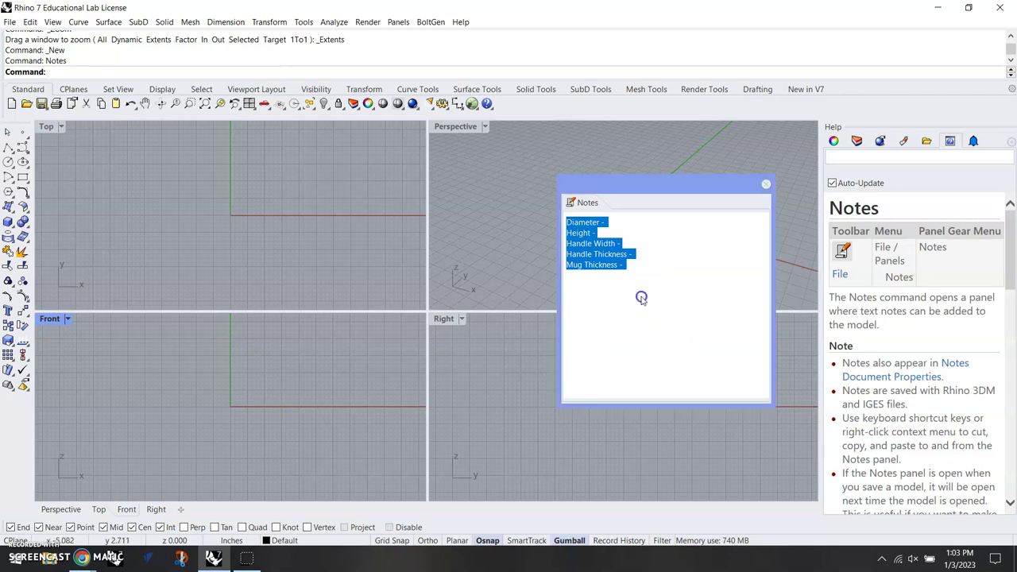
{"action": "left_click", "coordinate": [642, 230]}
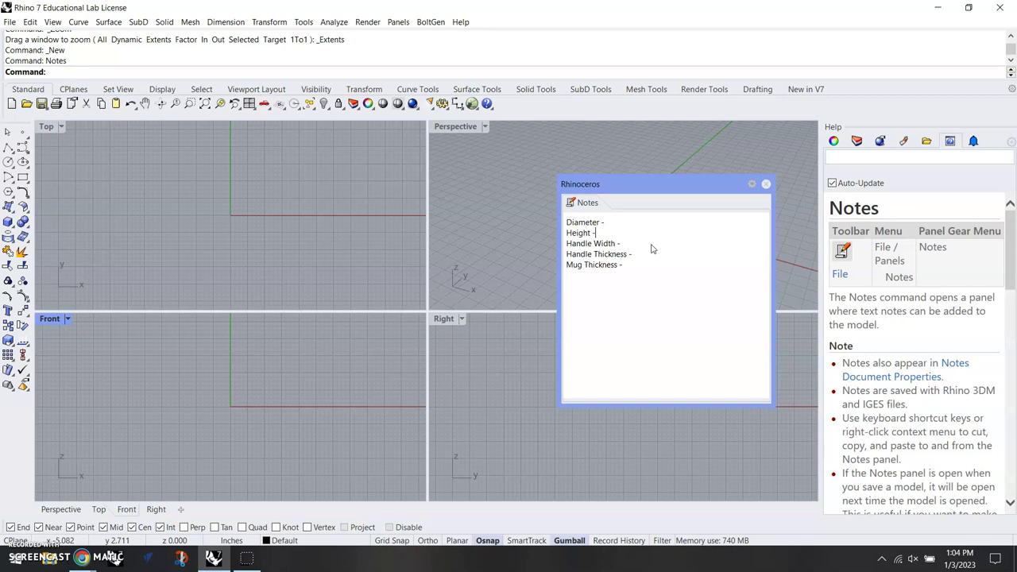
{"action": "left_click", "coordinate": [660, 246]}
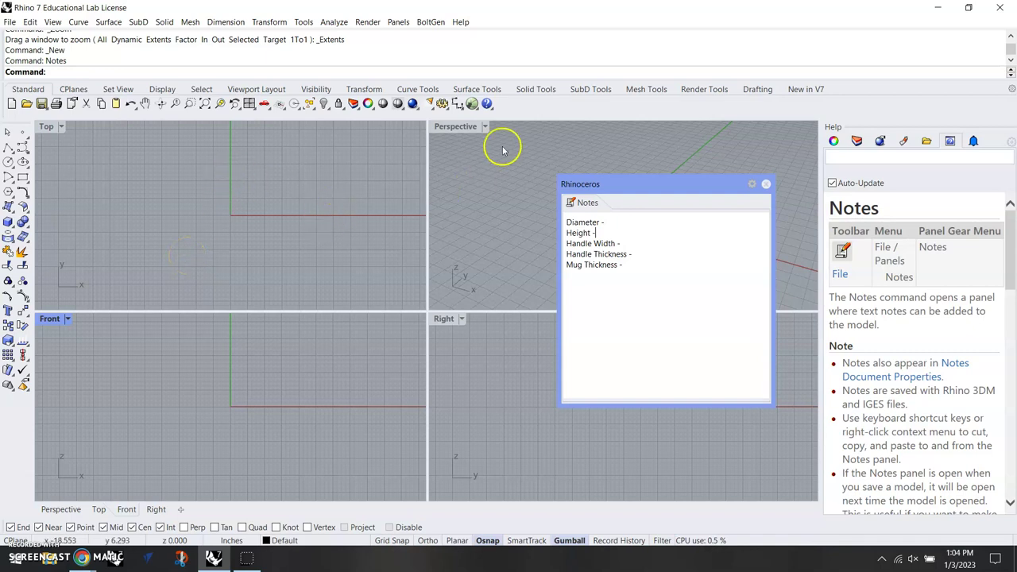
Step: Switch the Perspective viewport from wireframe to Shaded display mode
{"action": "left_click", "coordinate": [484, 127]}
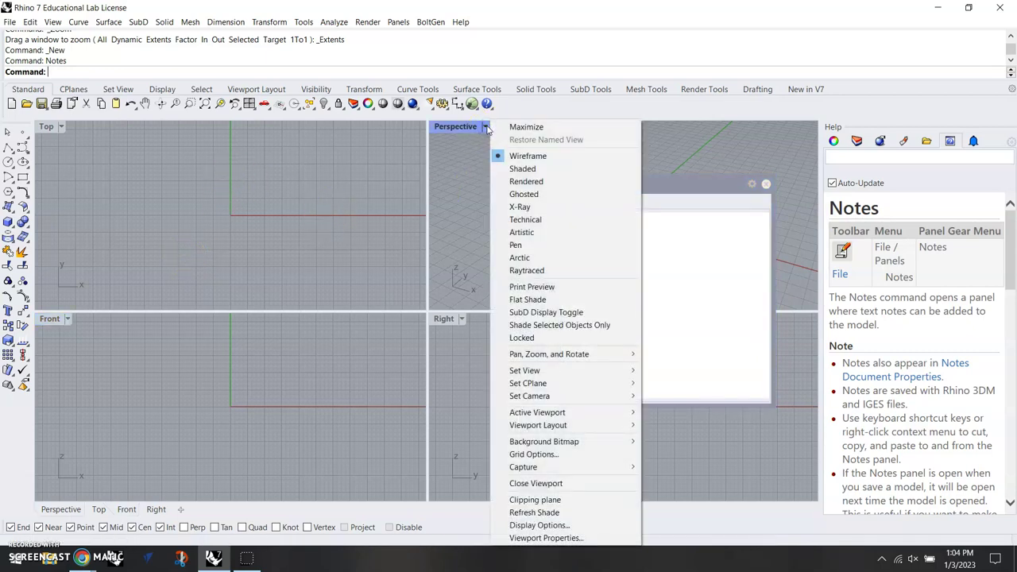
{"action": "left_click", "coordinate": [521, 169]}
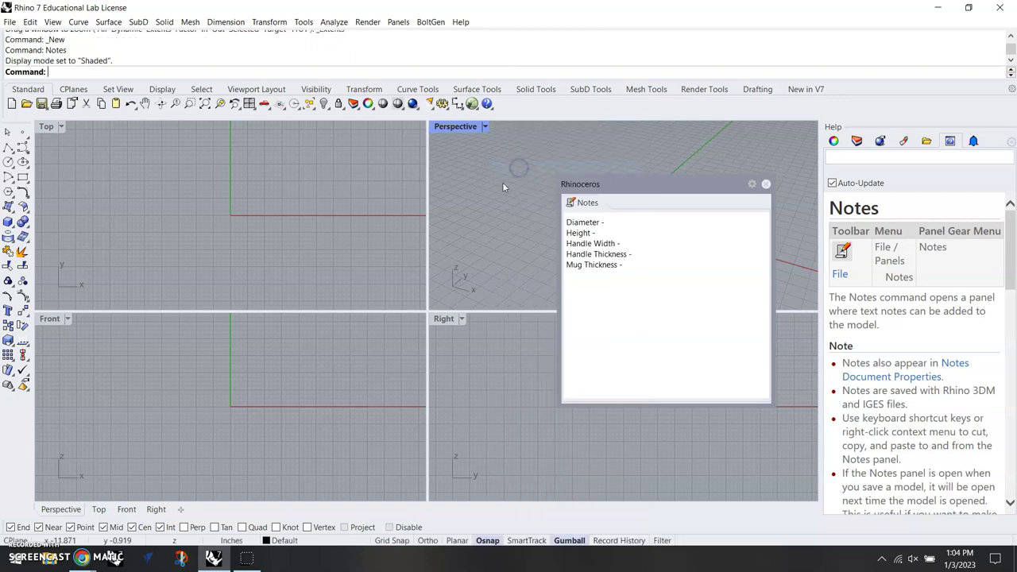
{"action": "left_click", "coordinate": [483, 216]}
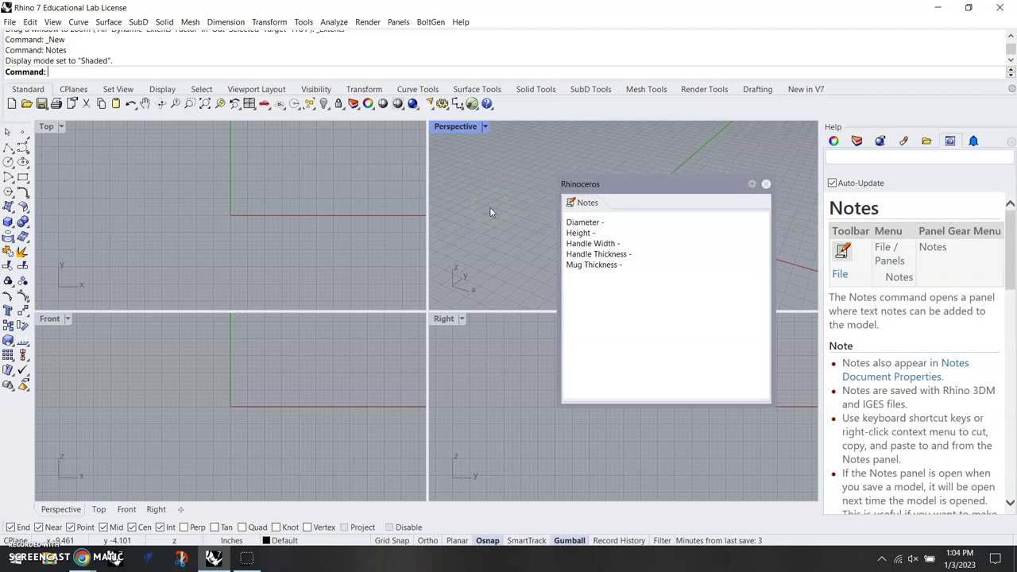
Step: Draw a 4.560-diameter circle centred at the origin in the Top view and select it
{"action": "left_click", "coordinate": [7, 161]}
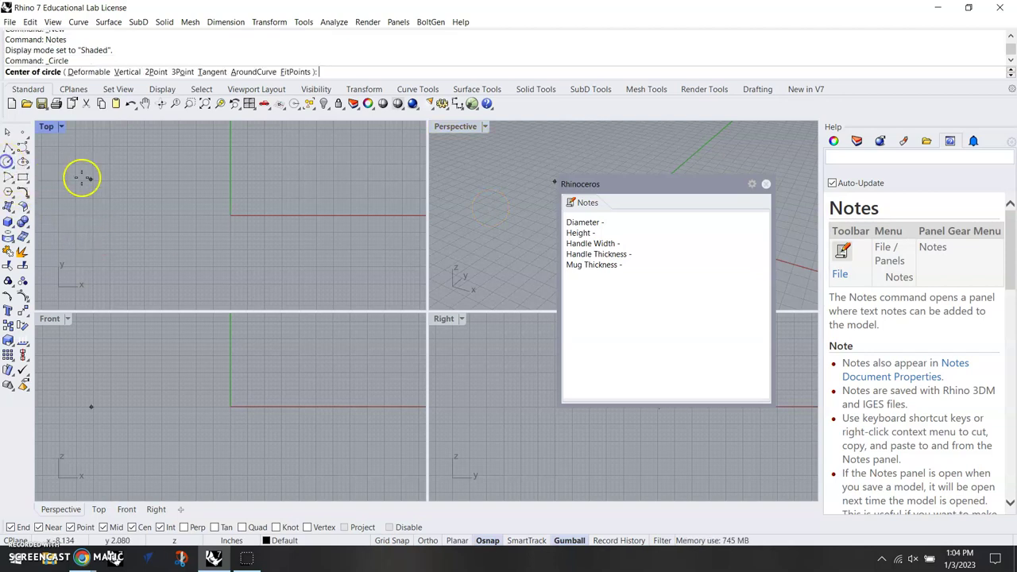
{"action": "left_click", "coordinate": [228, 216]}
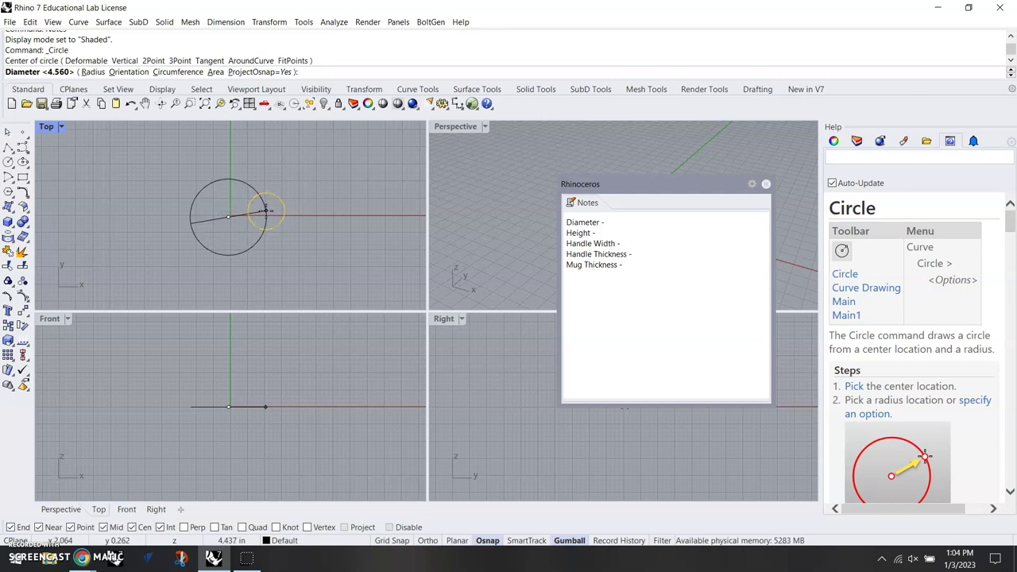
{"action": "left_click", "coordinate": [265, 211]}
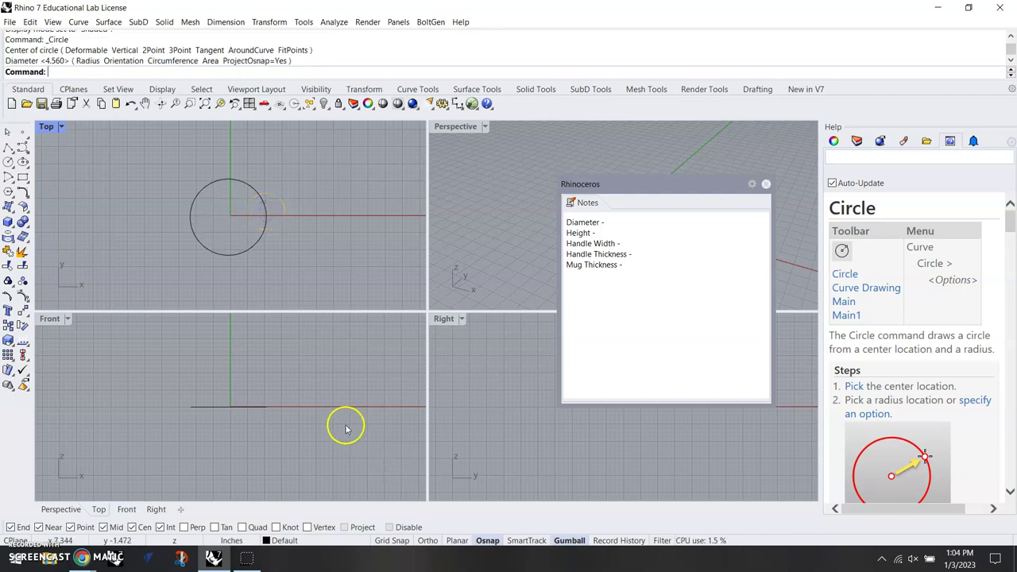
{"action": "left_click", "coordinate": [261, 409]}
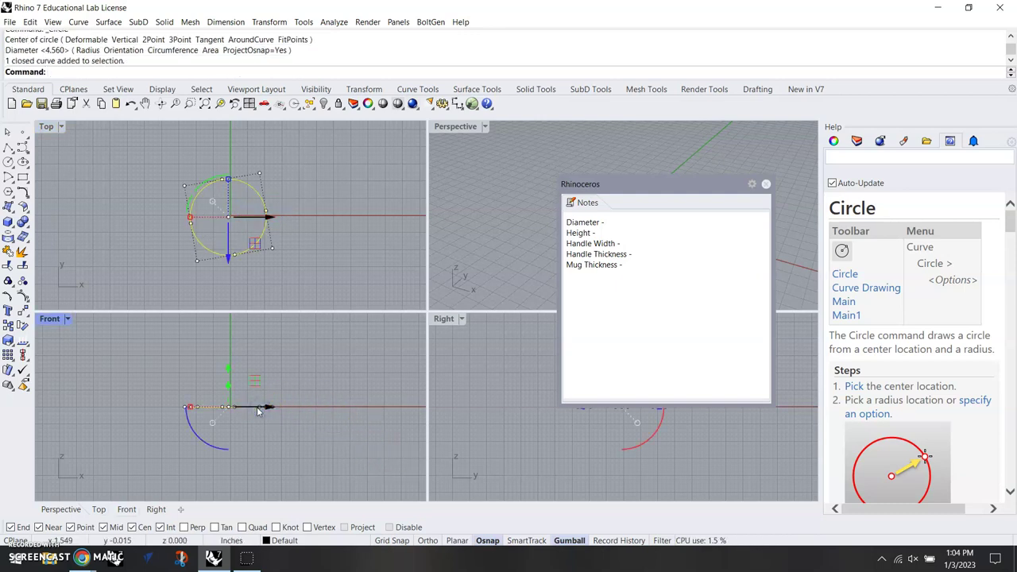
Step: Extrude the base circle upward 4.6285 units into an open cylinder with ExtrudeCrv
{"action": "type", "text": "Extr"}
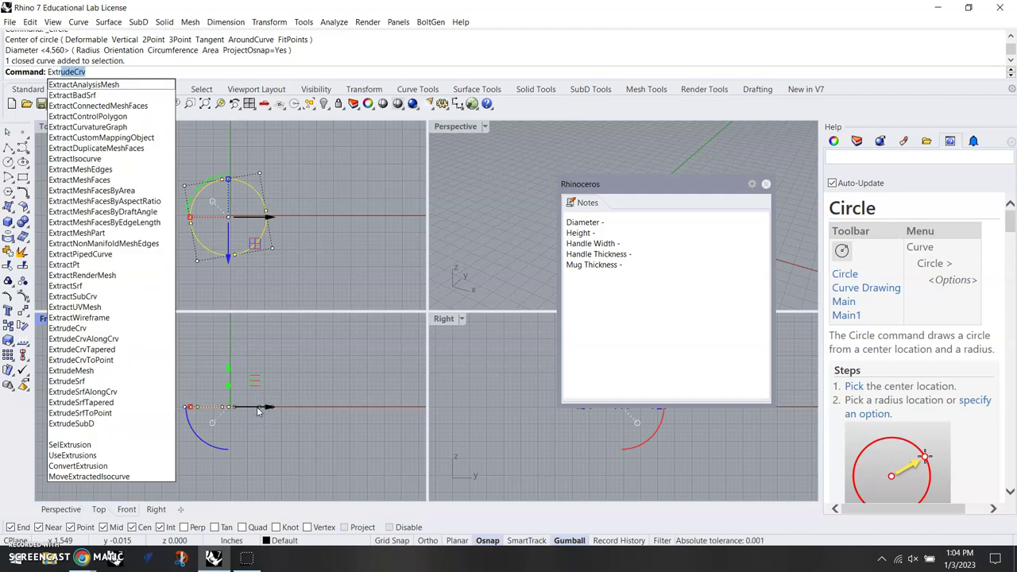
{"action": "key", "text": "Return"}
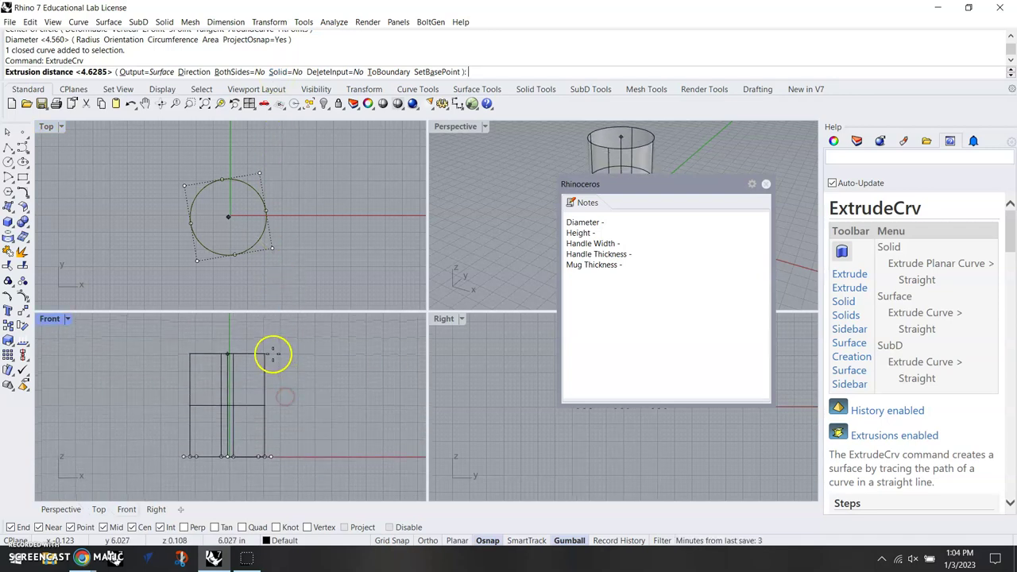
{"action": "left_click", "coordinate": [270, 366]}
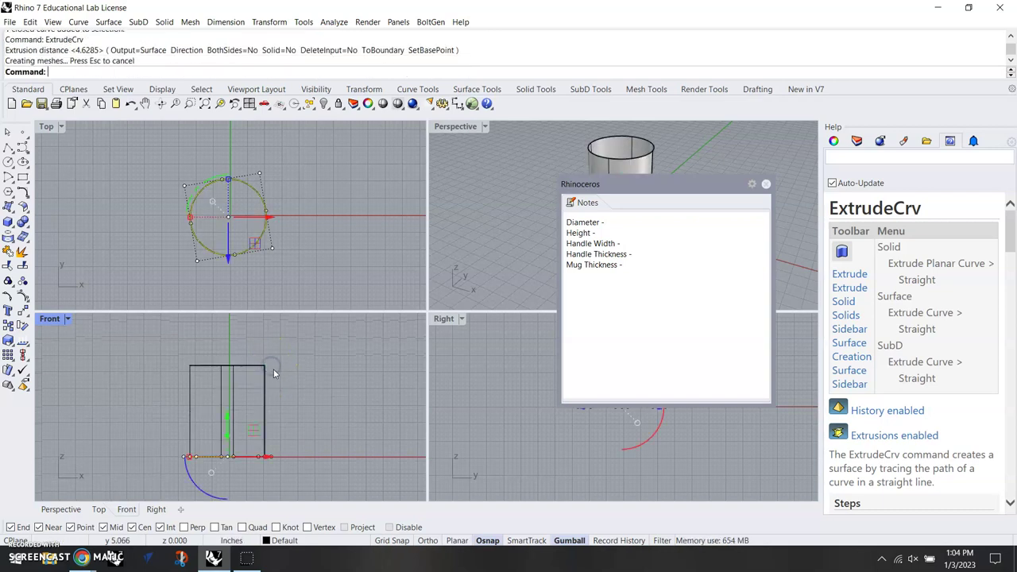
Step: Close the Notes panel, orbit around the cylinder and clear the selection
{"action": "left_click_drag", "start_coordinate": [663, 196], "coordinate": [683, 309]}
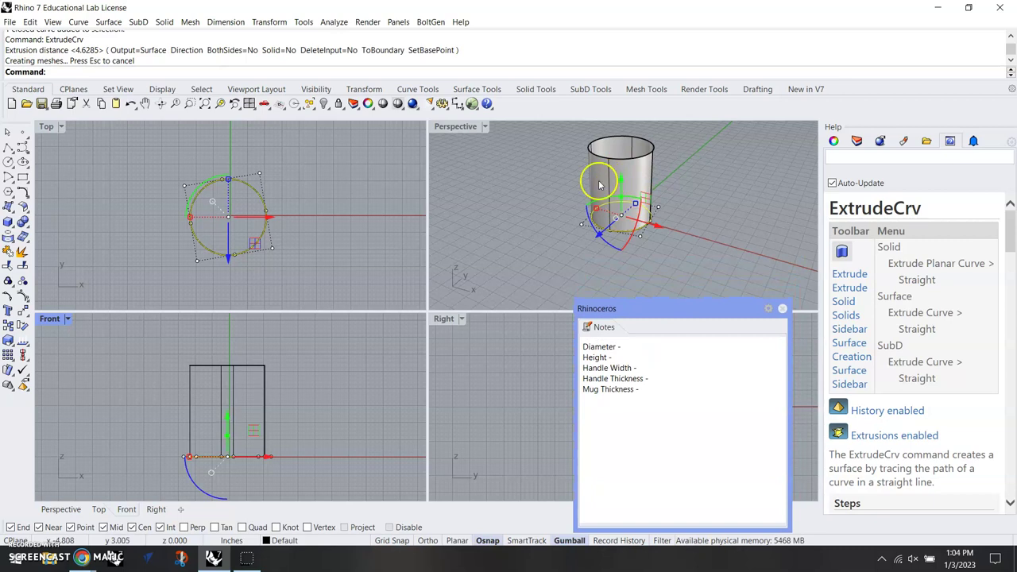
{"action": "left_click", "coordinate": [782, 309]}
{"action": "right_click_drag", "start_coordinate": [711, 237], "coordinate": [691, 181]}
{"action": "left_click", "coordinate": [691, 181]}
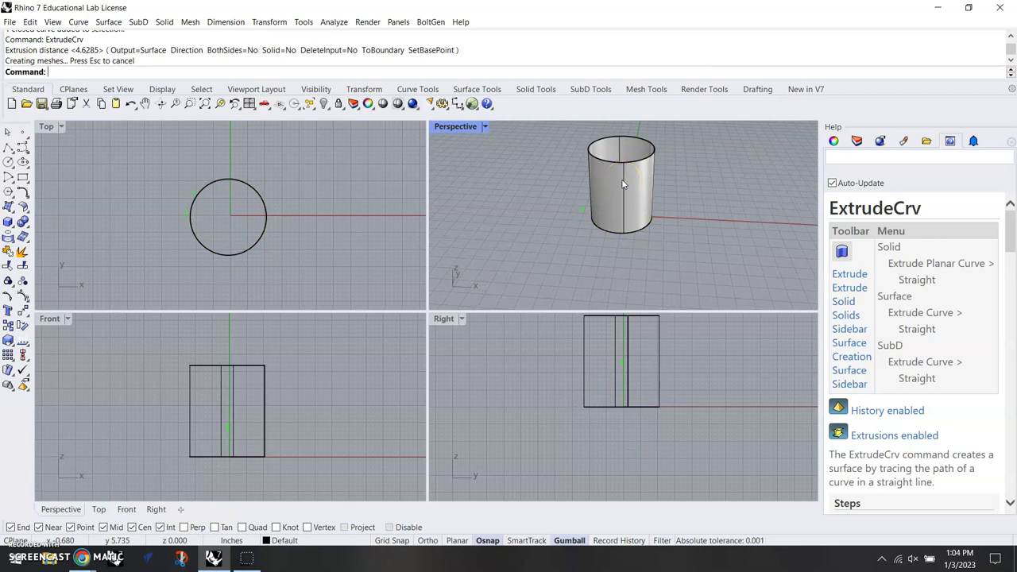
Step: Create a flat PlanarSrf surface from the cylinder's bottom circle curve
{"action": "left_click", "coordinate": [628, 183]}
{"action": "right_click_drag", "start_coordinate": [628, 183], "coordinate": [633, 215]}
{"action": "scroll", "coordinate": [633, 215], "scroll_direction": "up", "scroll_amount": 5}
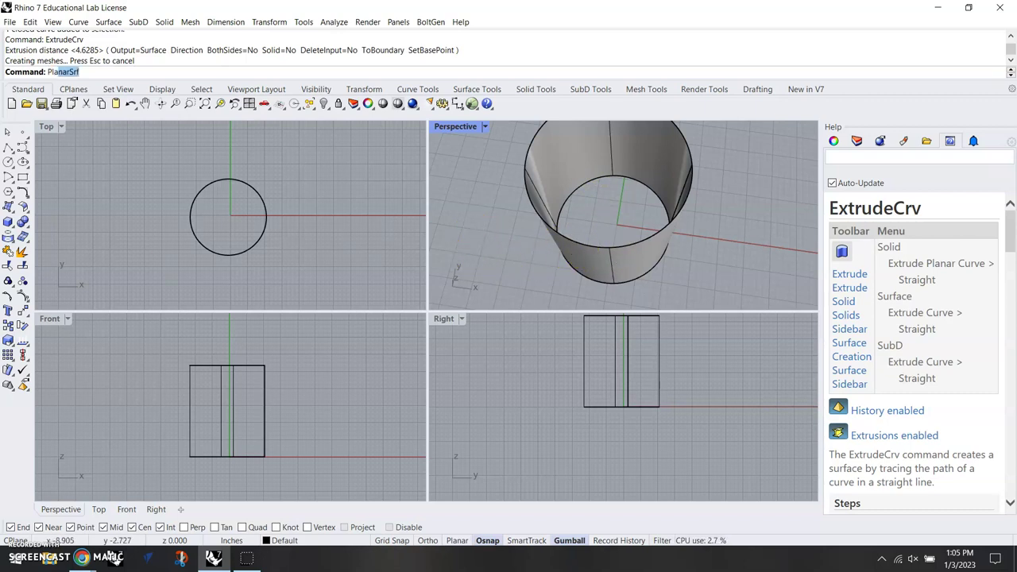
{"action": "type", "text": "ar"}
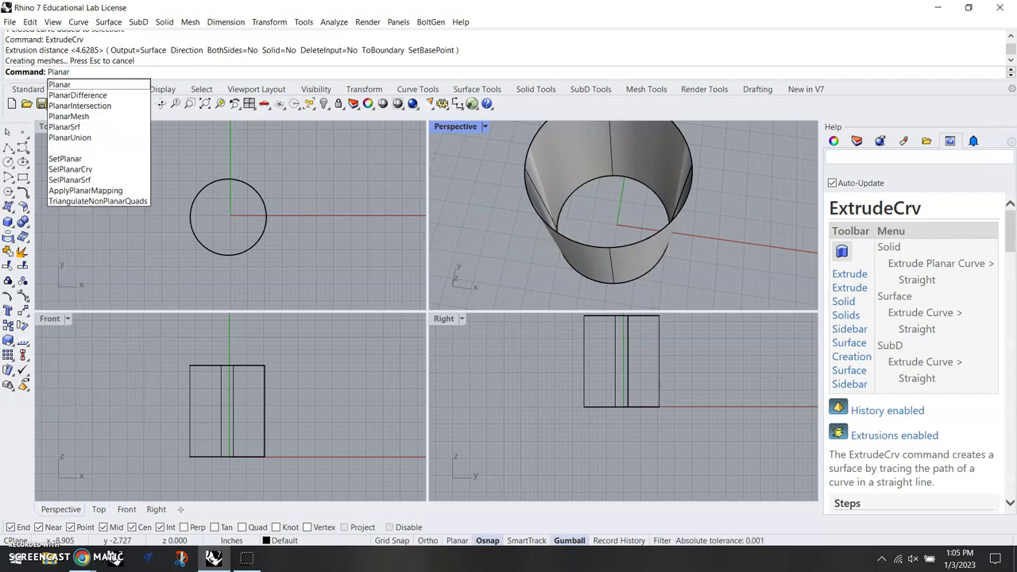
{"action": "type", "text": "Srf"}
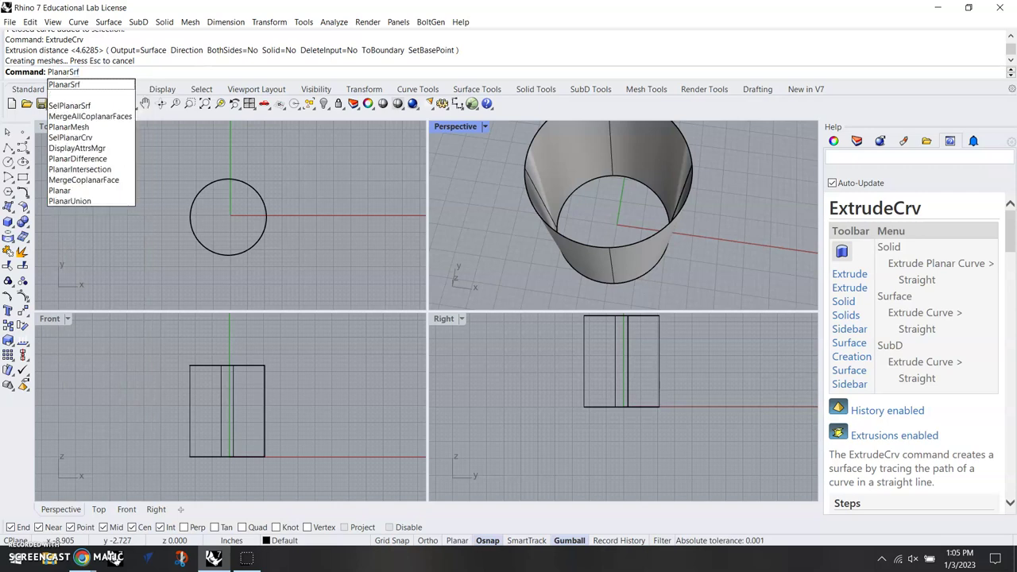
{"action": "key", "text": "Return"}
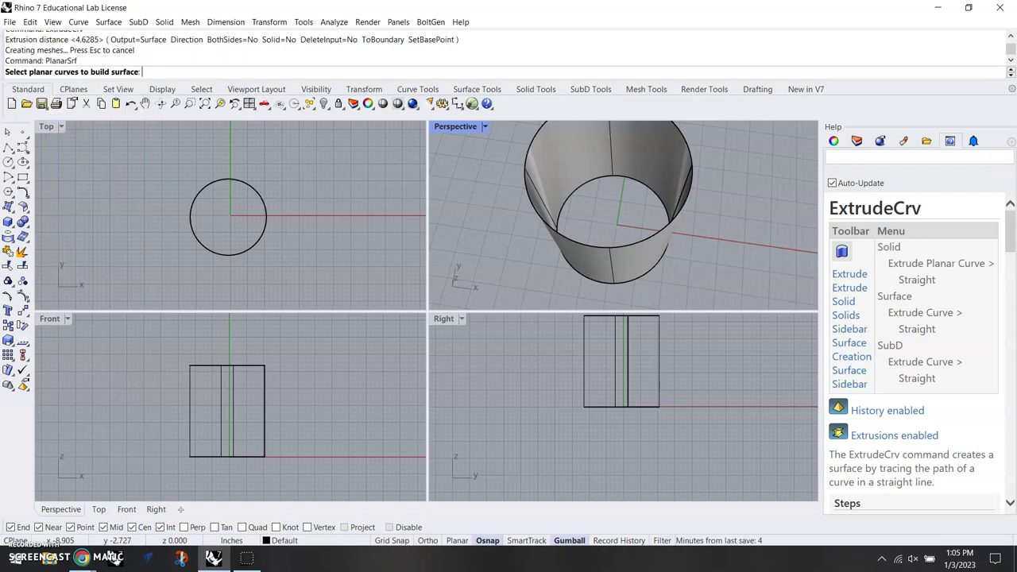
{"action": "left_click", "coordinate": [603, 181]}
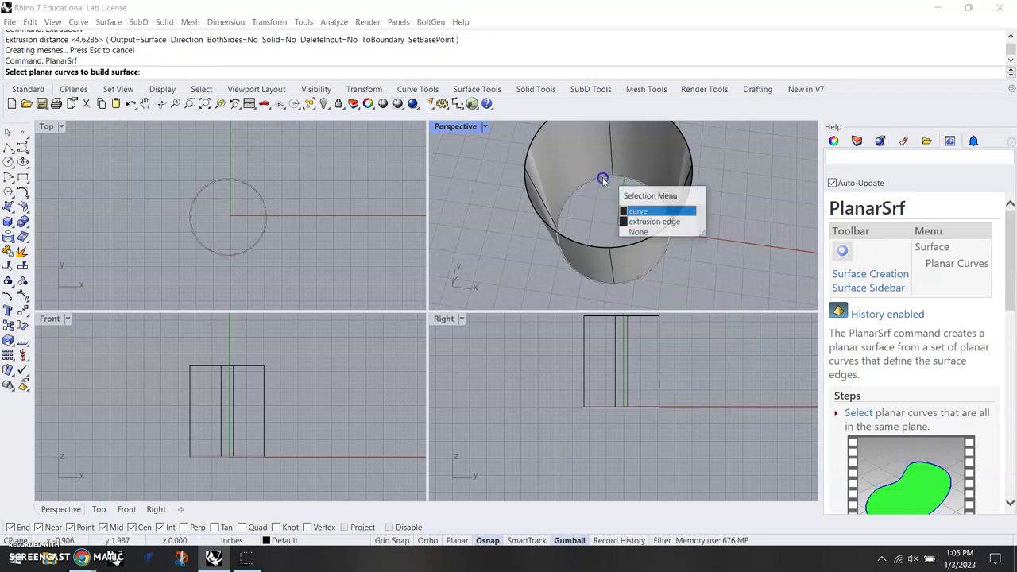
{"action": "left_click", "coordinate": [642, 211]}
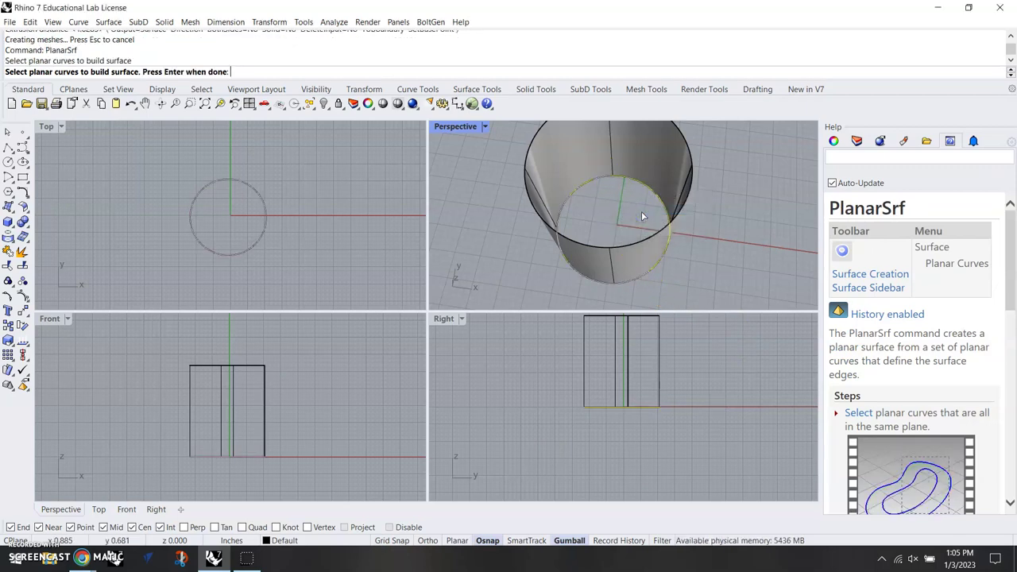
{"action": "right_click", "coordinate": [641, 212]}
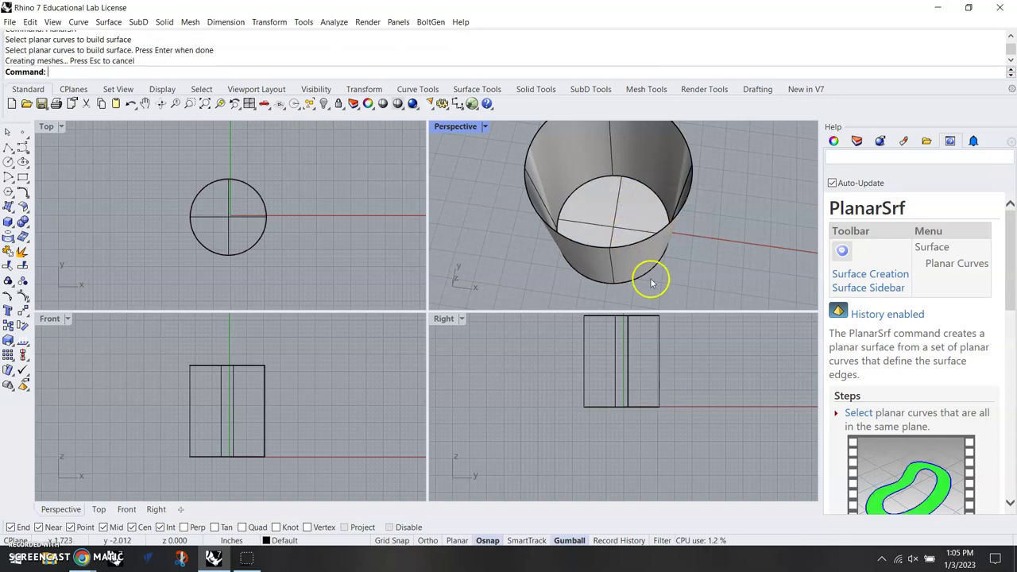
Step: Orbit to a side view and window-select the cylinder wall, base and circle
{"action": "right_click_drag", "start_coordinate": [650, 282], "coordinate": [655, 153]}
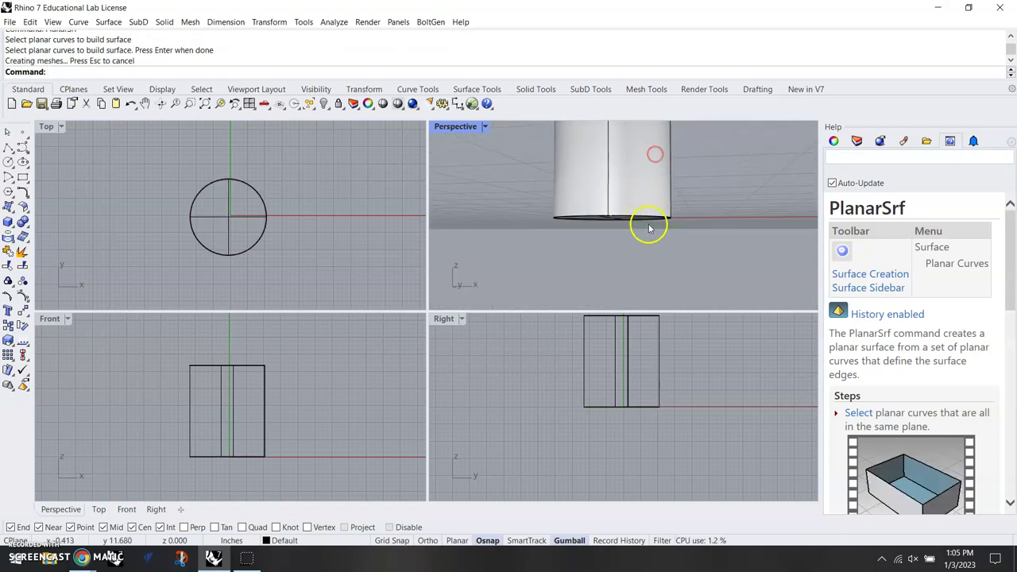
{"action": "right_click_drag", "start_coordinate": [635, 193], "coordinate": [635, 220]}
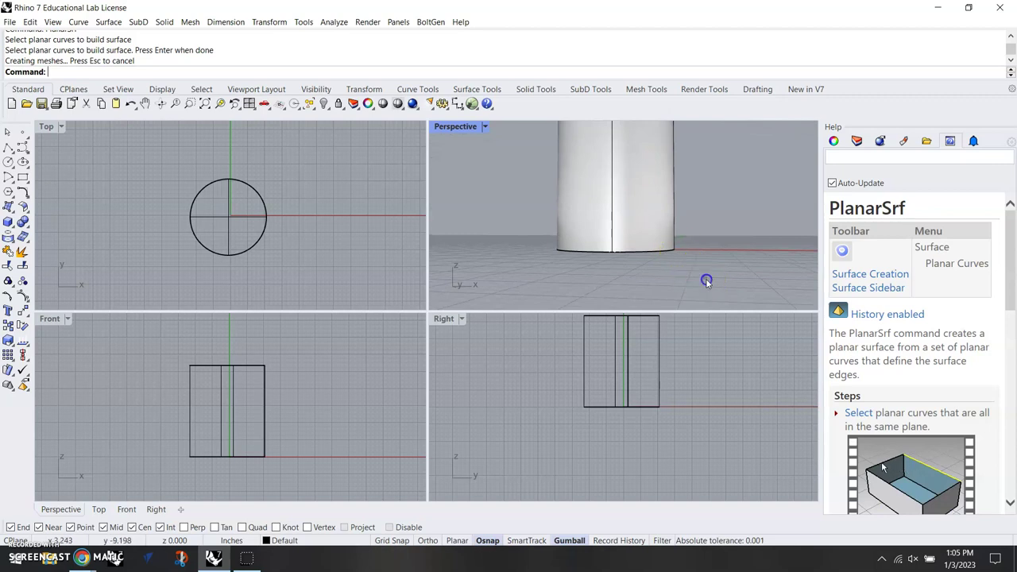
{"action": "left_click_drag", "start_coordinate": [706, 280], "coordinate": [538, 174]}
Step: Join the cylinder wall and flat base into one polysurface
{"action": "type", "text": "j"}
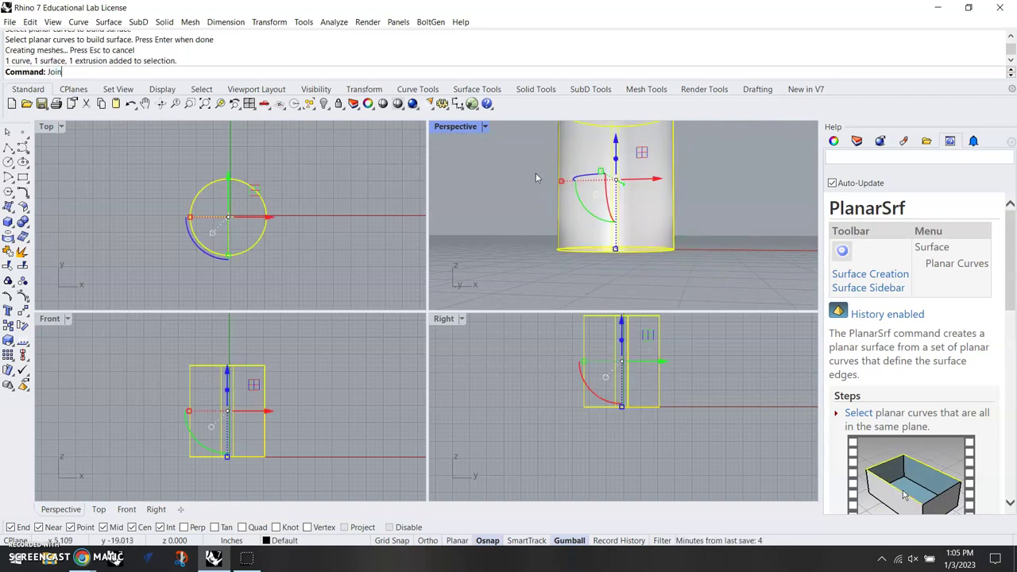
{"action": "key", "text": "Return"}
{"action": "left_click", "coordinate": [697, 181]}
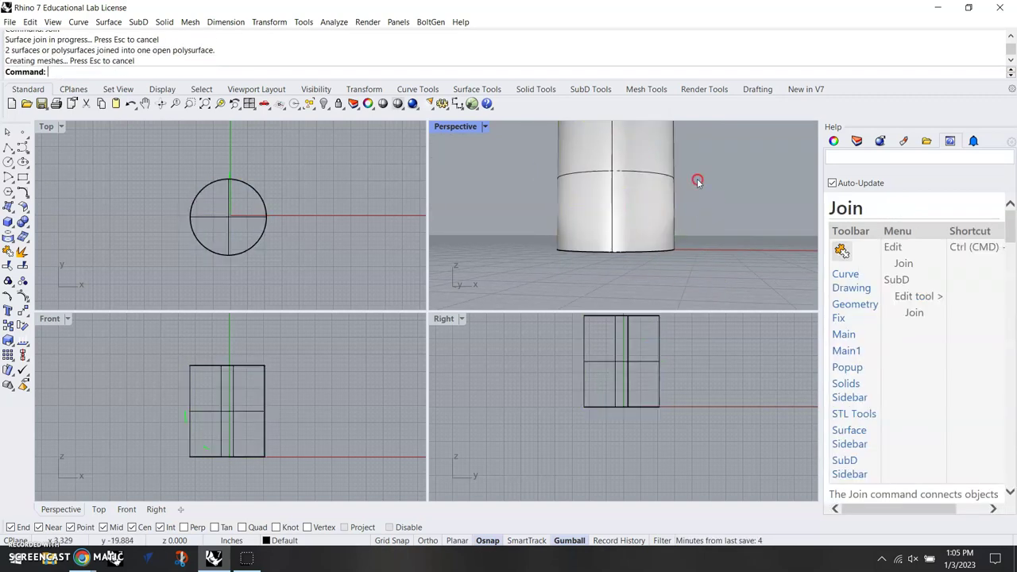
{"action": "right_click_drag", "start_coordinate": [697, 181], "coordinate": [685, 246]}
Step: Inspect the joined cup from several angles and maximize the Perspective view
{"action": "left_click", "coordinate": [683, 243]}
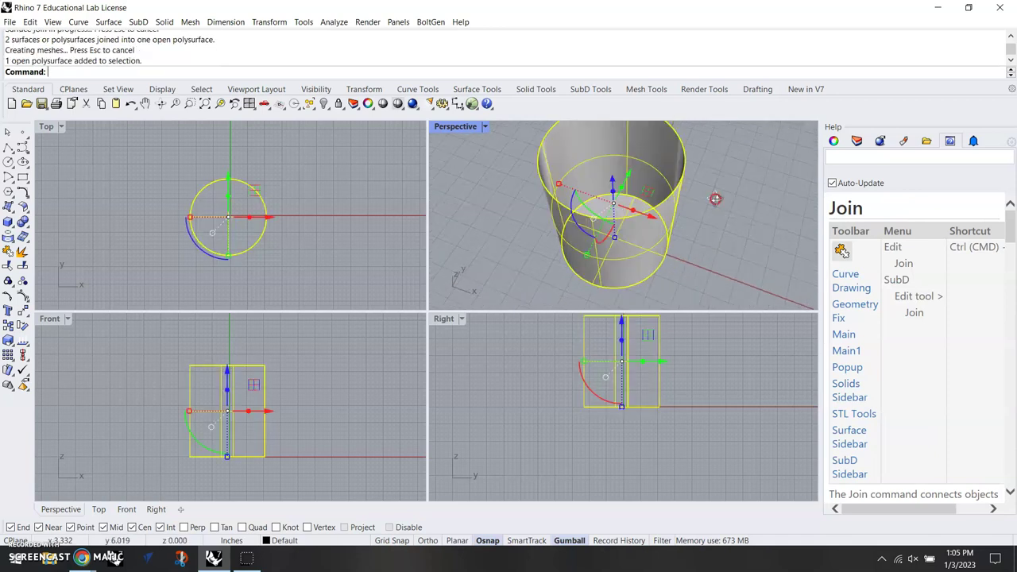
{"action": "right_click_drag", "start_coordinate": [714, 199], "coordinate": [742, 155]}
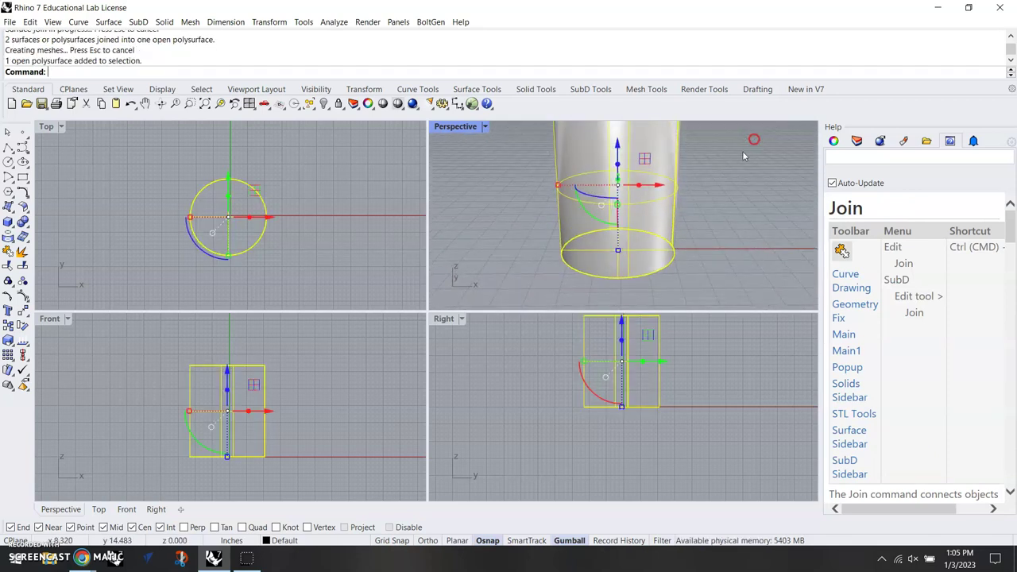
{"action": "left_click", "coordinate": [703, 221]}
{"action": "right_click_drag", "start_coordinate": [627, 165], "coordinate": [614, 196]}
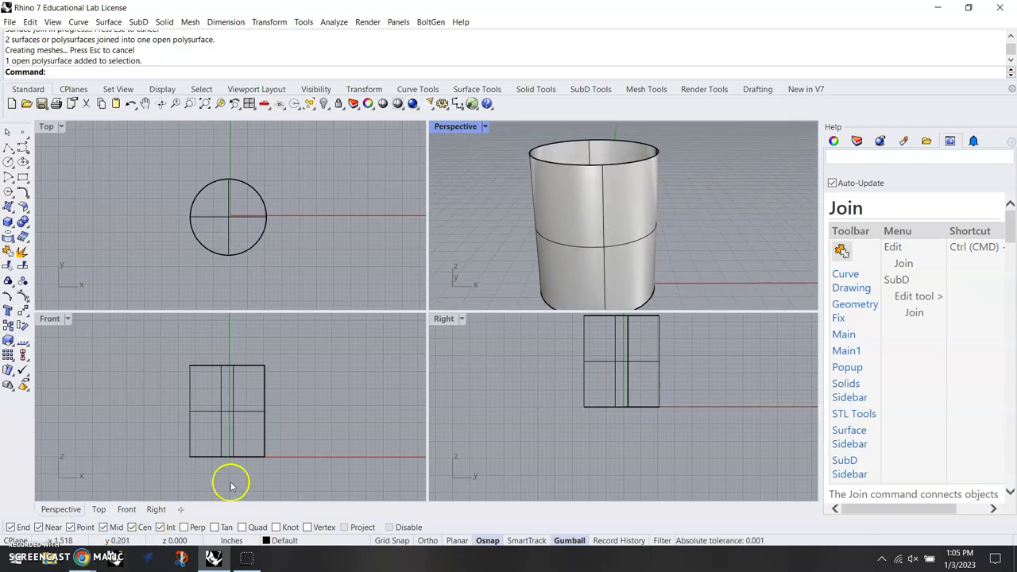
{"action": "double_click", "coordinate": [454, 127]}
{"action": "right_click_drag", "start_coordinate": [347, 229], "coordinate": [336, 247]}
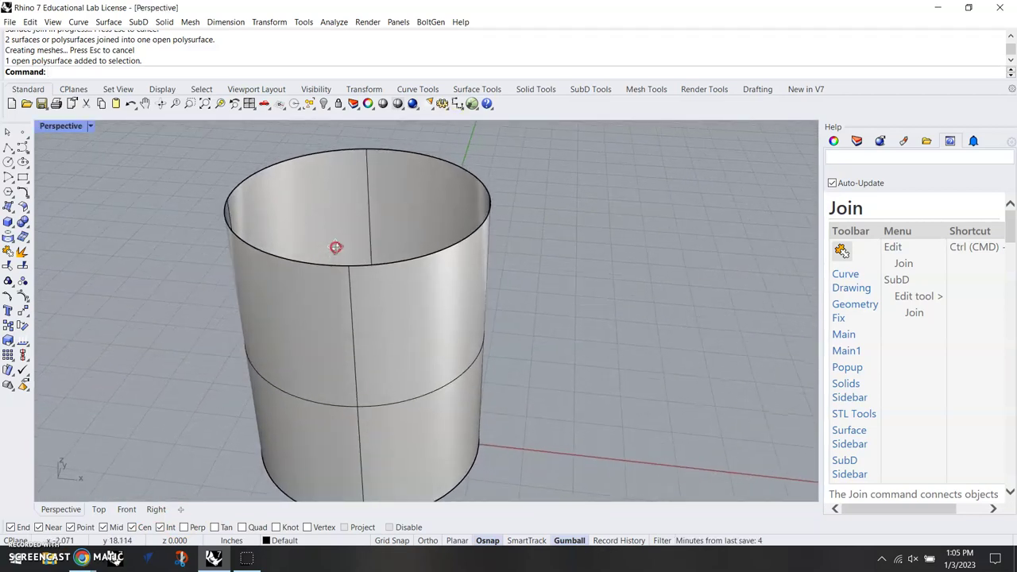
Step: Offset the cup polysurface 0.1 inward as a solid to give the walls thickness
{"action": "left_click", "coordinate": [435, 191]}
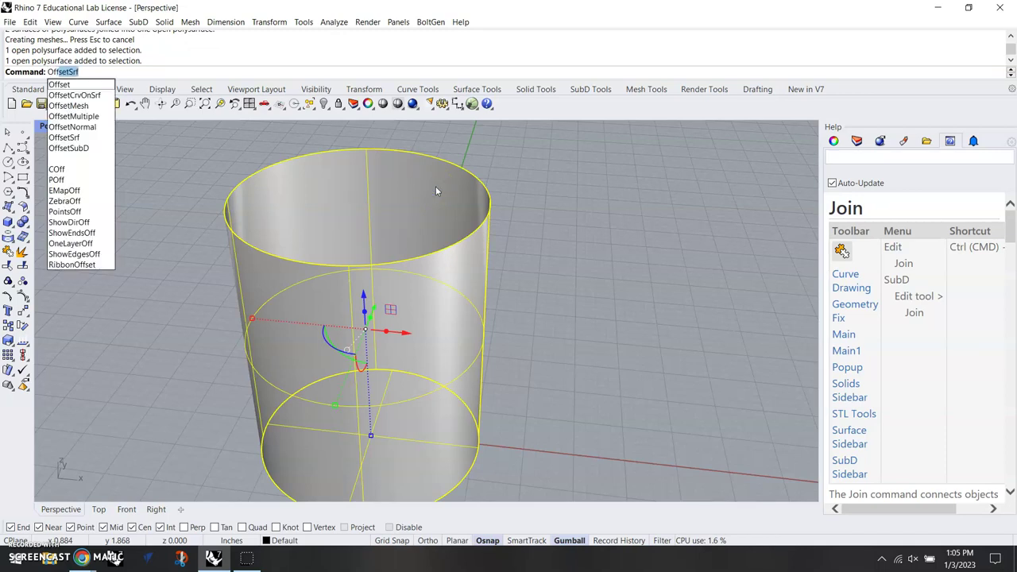
{"action": "type", "text": "se"}
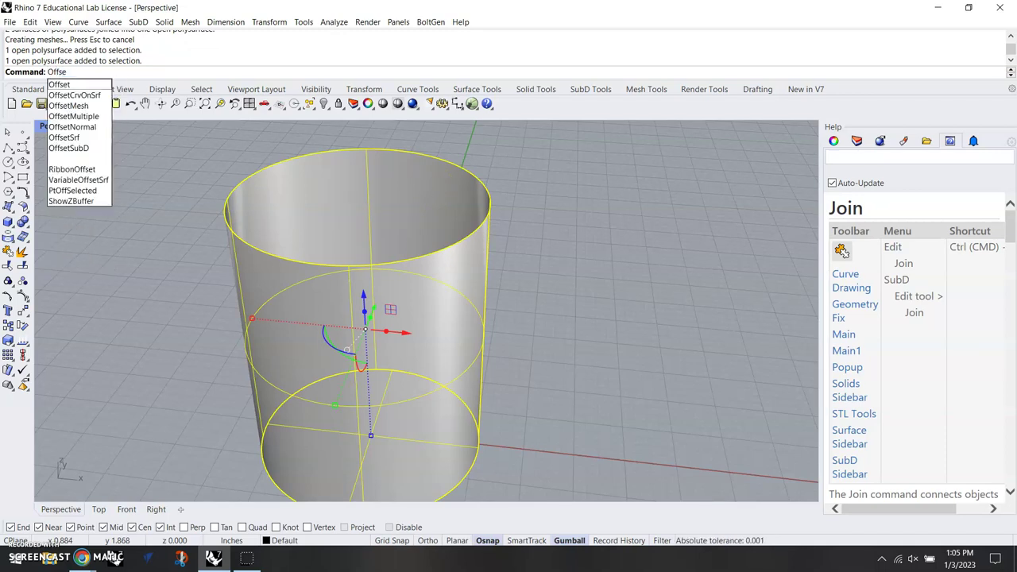
{"action": "type", "text": "tSrf"}
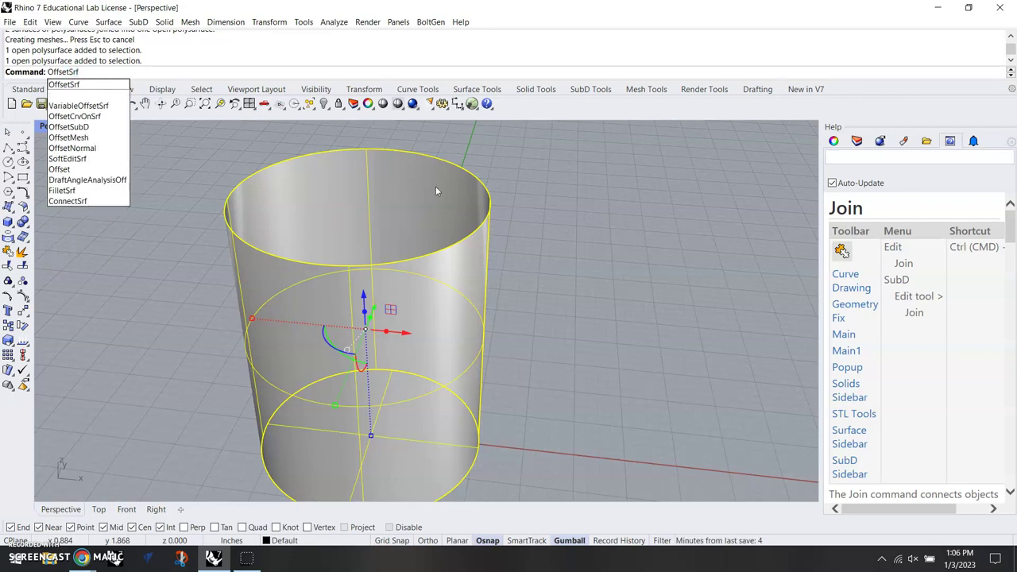
{"action": "key", "text": "Return"}
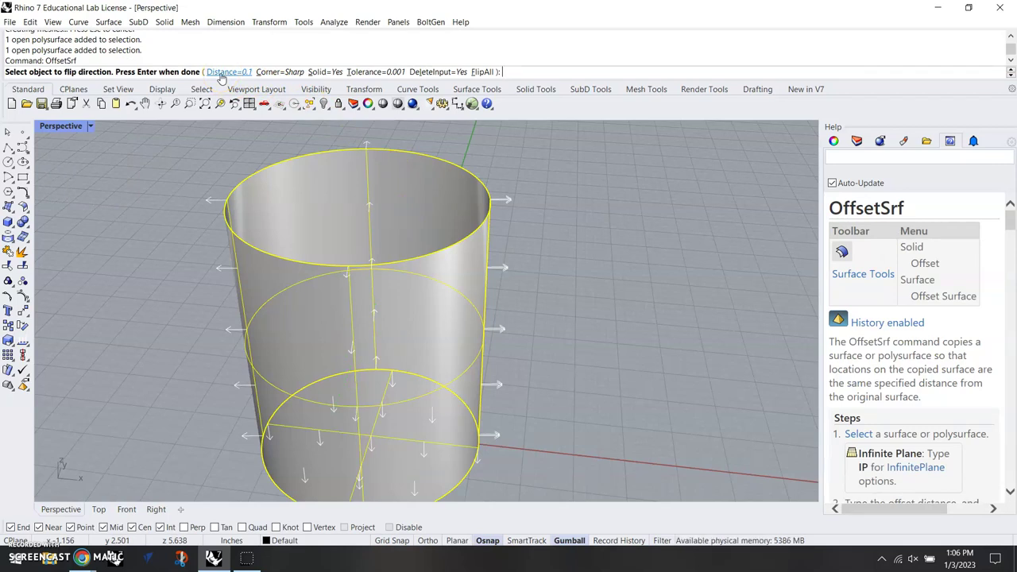
{"action": "left_click", "coordinate": [279, 73]}
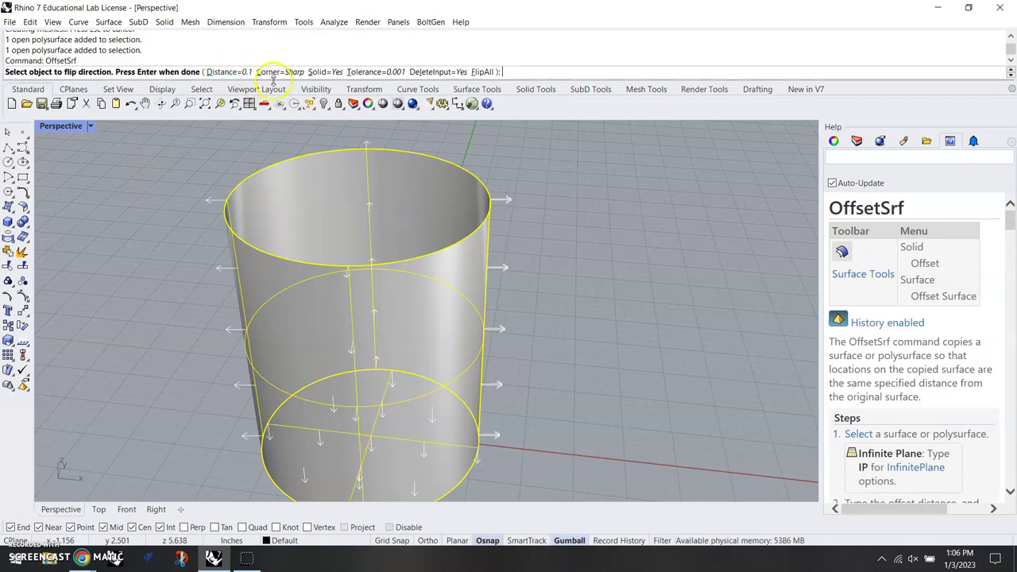
{"action": "left_click", "coordinate": [321, 74]}
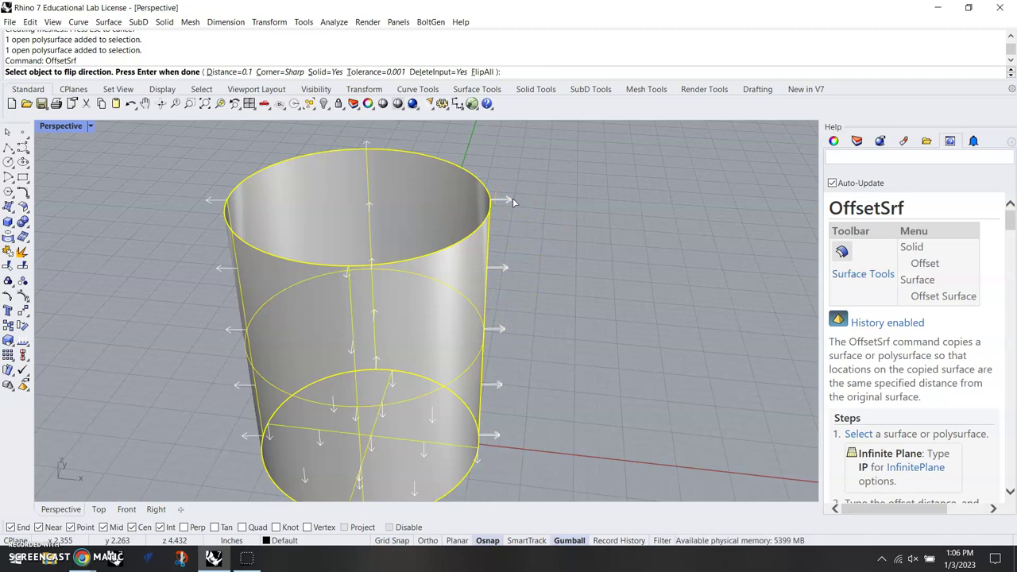
{"action": "left_click", "coordinate": [475, 252]}
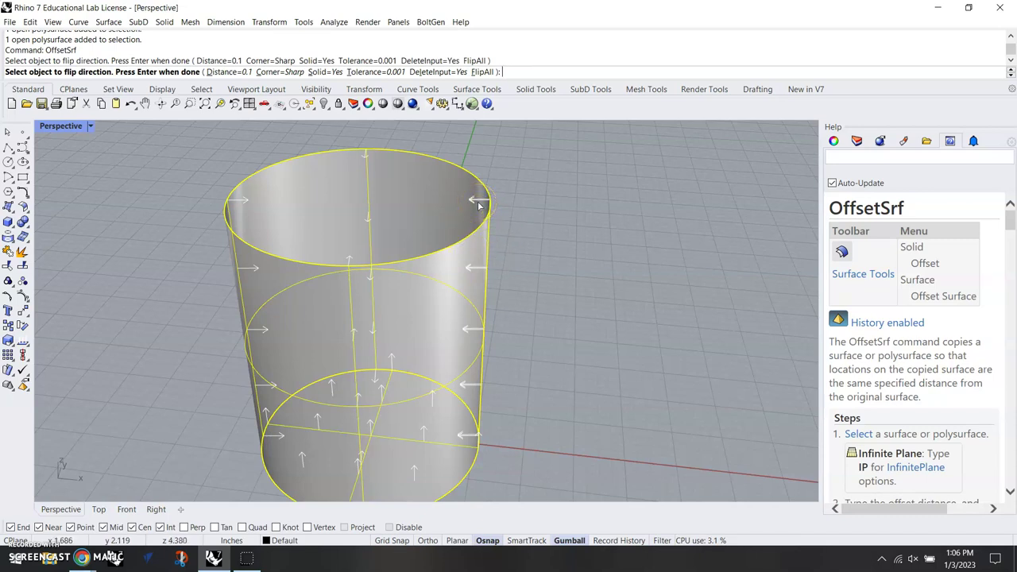
{"action": "right_click_drag", "start_coordinate": [478, 205], "coordinate": [545, 247]}
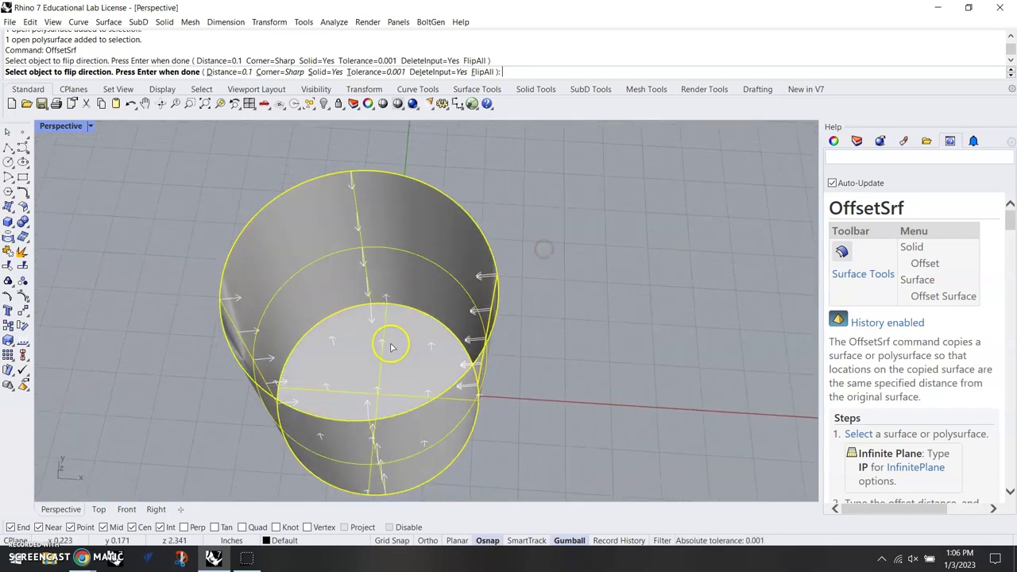
{"action": "right_click_drag", "start_coordinate": [556, 389], "coordinate": [565, 351]}
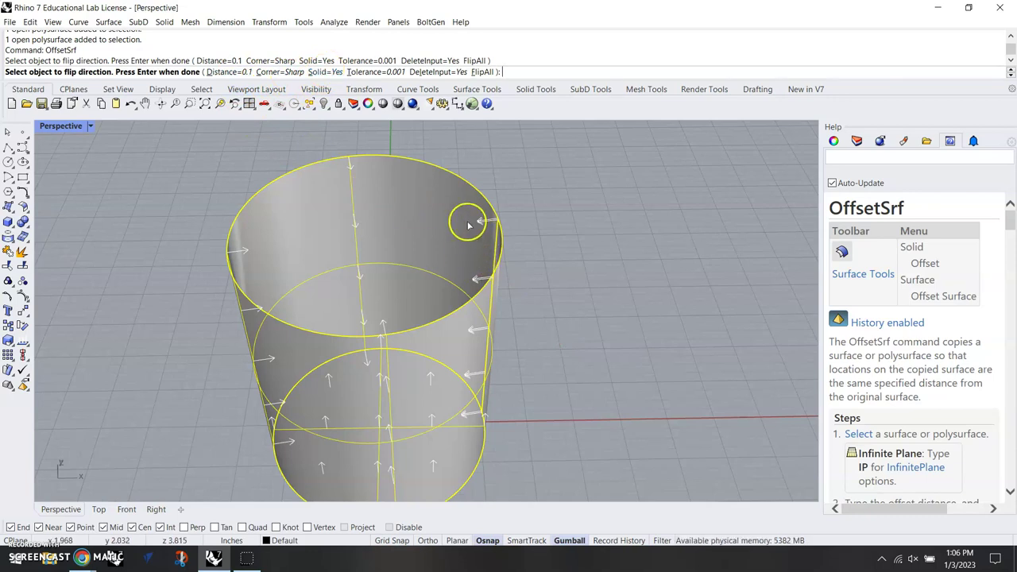
{"action": "right_click", "coordinate": [627, 242]}
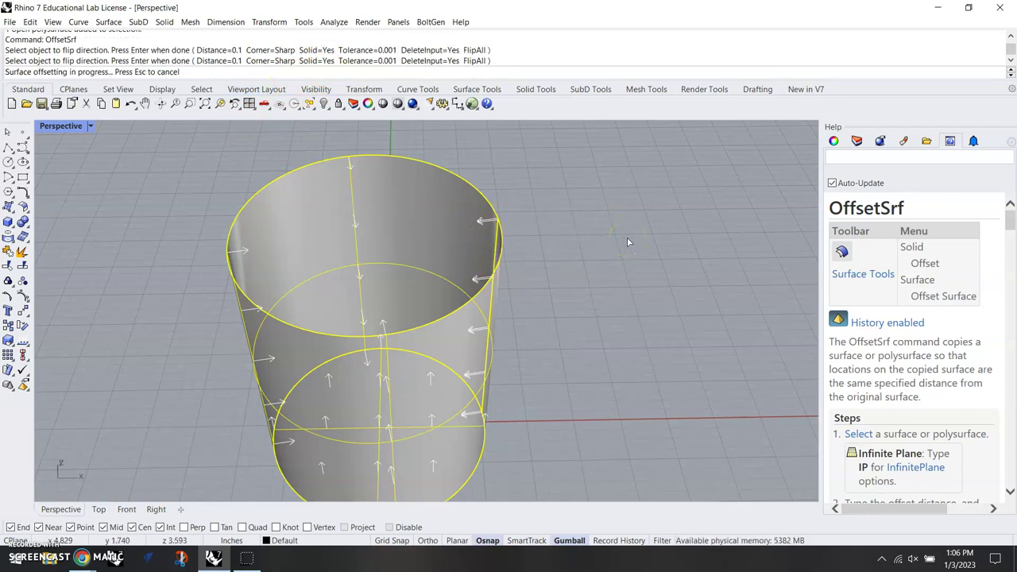
{"action": "left_click", "coordinate": [393, 298]}
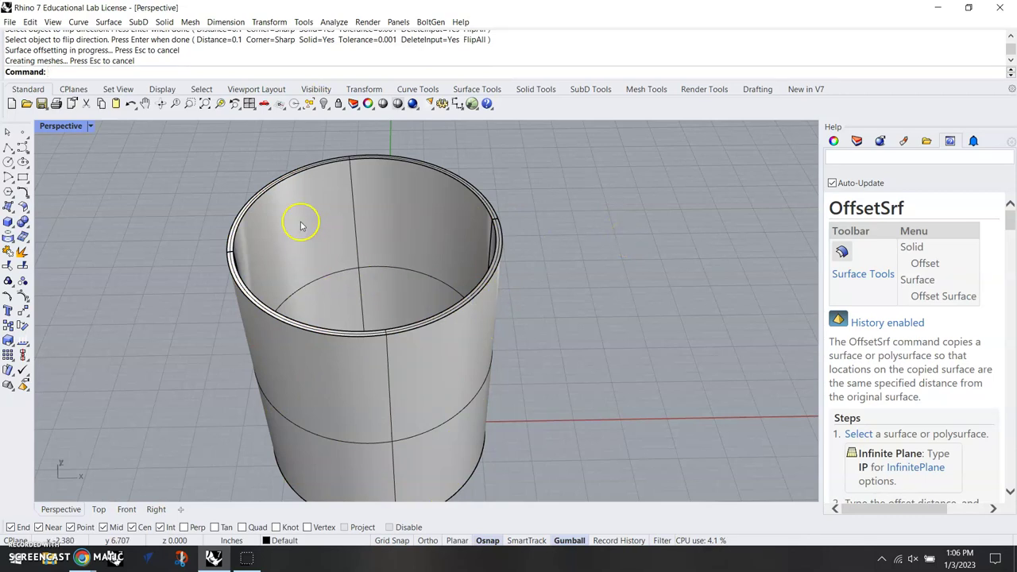
{"action": "right_click_drag", "start_coordinate": [435, 402], "coordinate": [475, 439]}
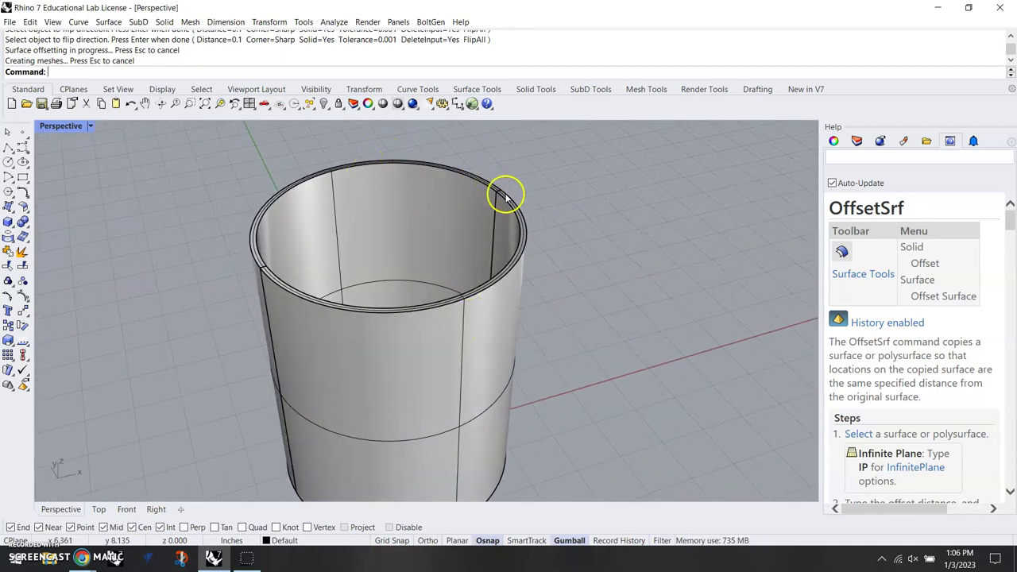
{"action": "scroll", "coordinate": [486, 179], "scroll_direction": "up", "scroll_amount": 2}
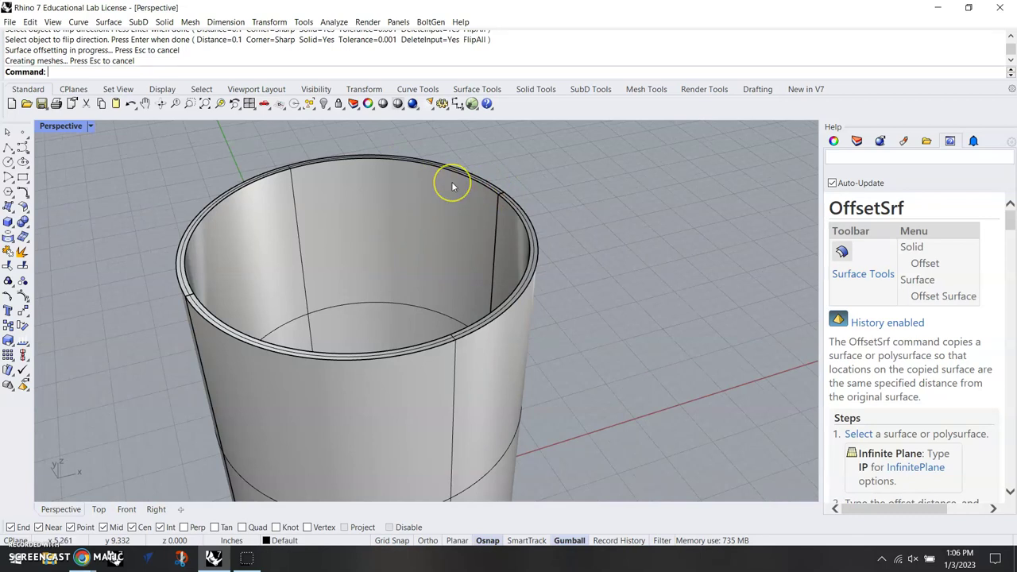
Step: Start FilletEdge with the next radius set to 0.05
{"action": "type", "text": "letEdg"}
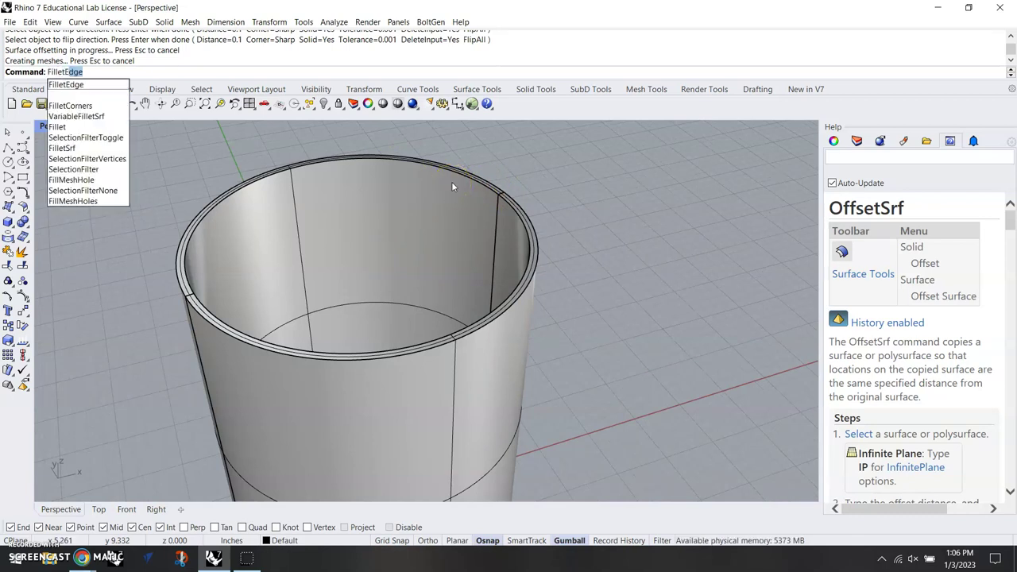
{"action": "type", "text": "e"}
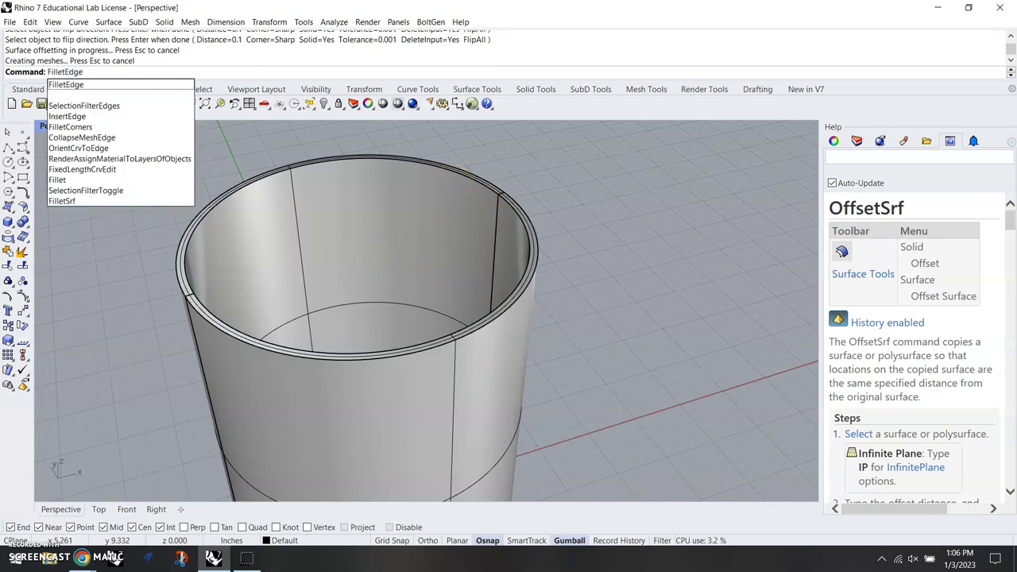
{"action": "key", "text": "Return"}
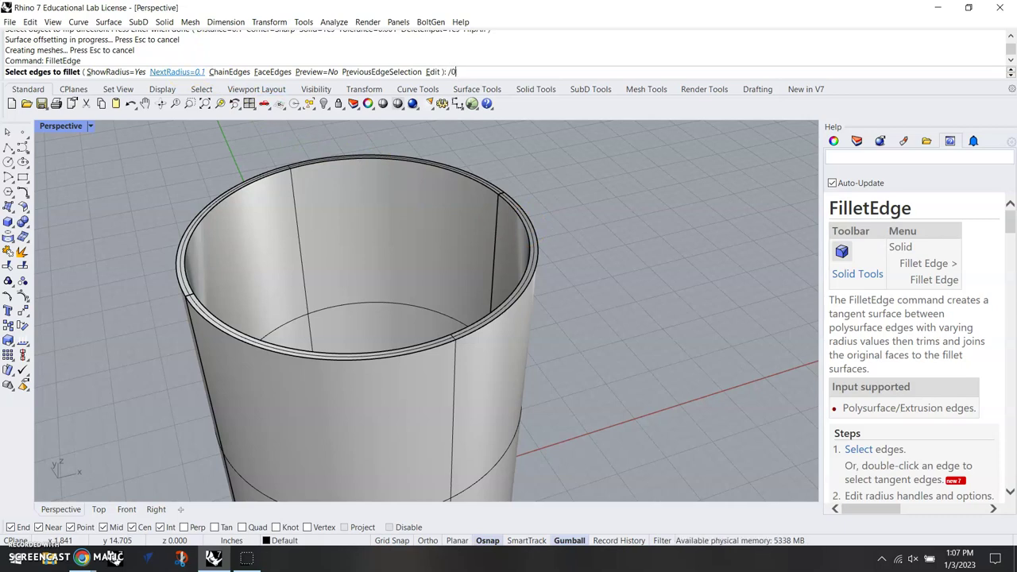
{"action": "key", "text": "BackSpace"}
{"action": "key", "text": "BackSpace"}
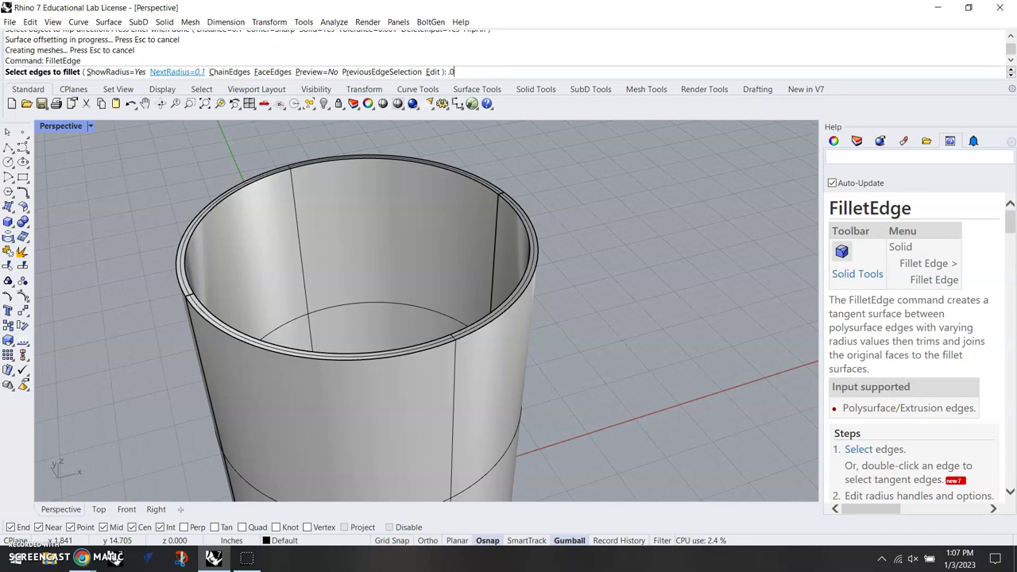
{"action": "key", "text": "Return"}
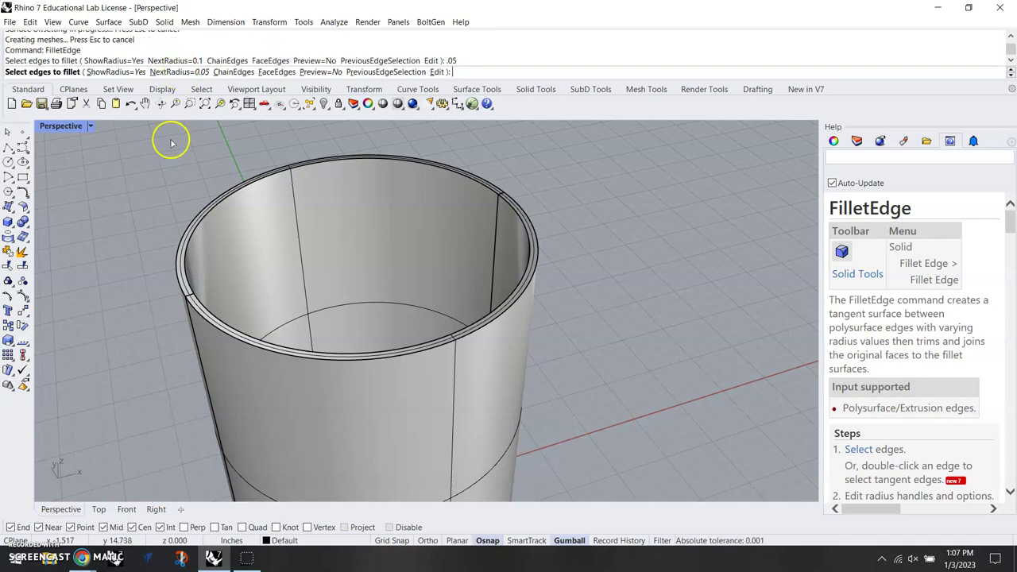
Step: Fillet the outer and inner top rim edges at 0.05
{"action": "left_click", "coordinate": [212, 198]}
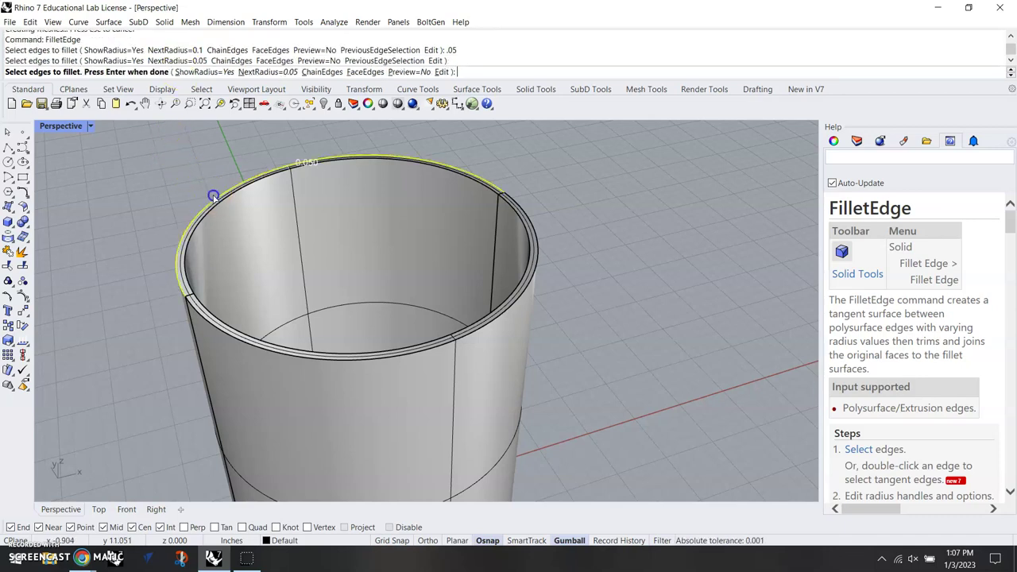
{"action": "left_click", "coordinate": [226, 203]}
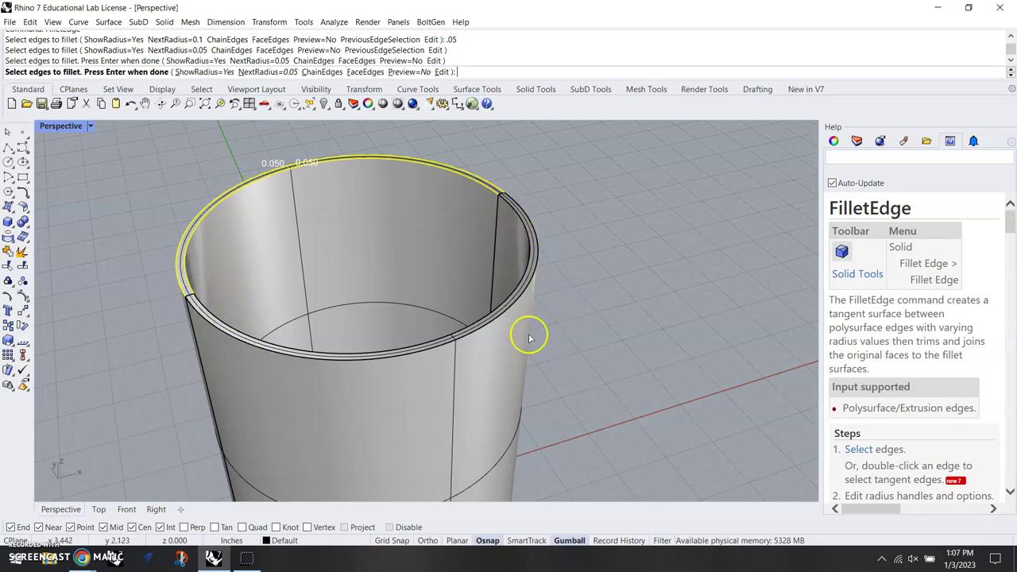
{"action": "left_click", "coordinate": [277, 354]}
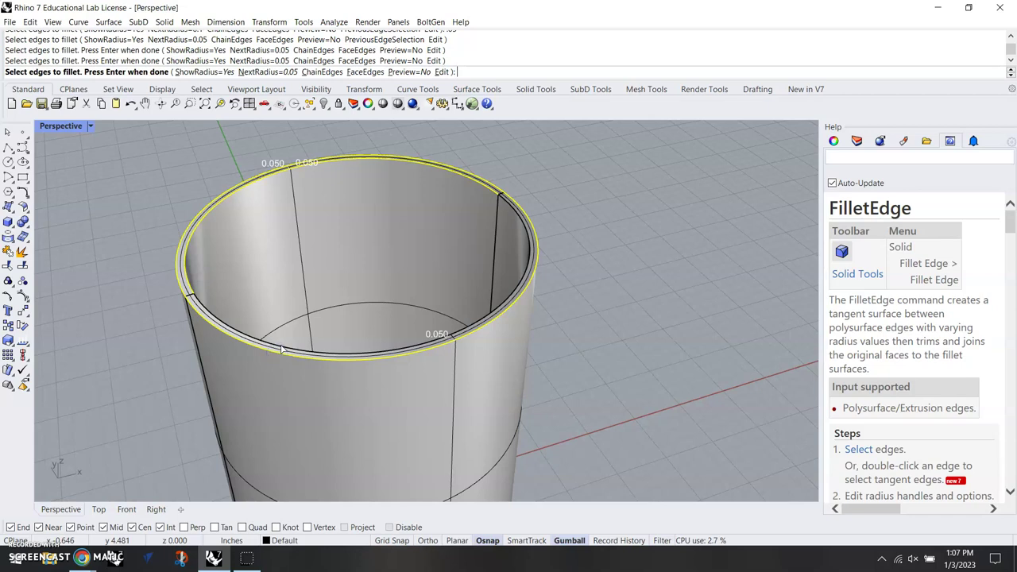
{"action": "left_click", "coordinate": [281, 348]}
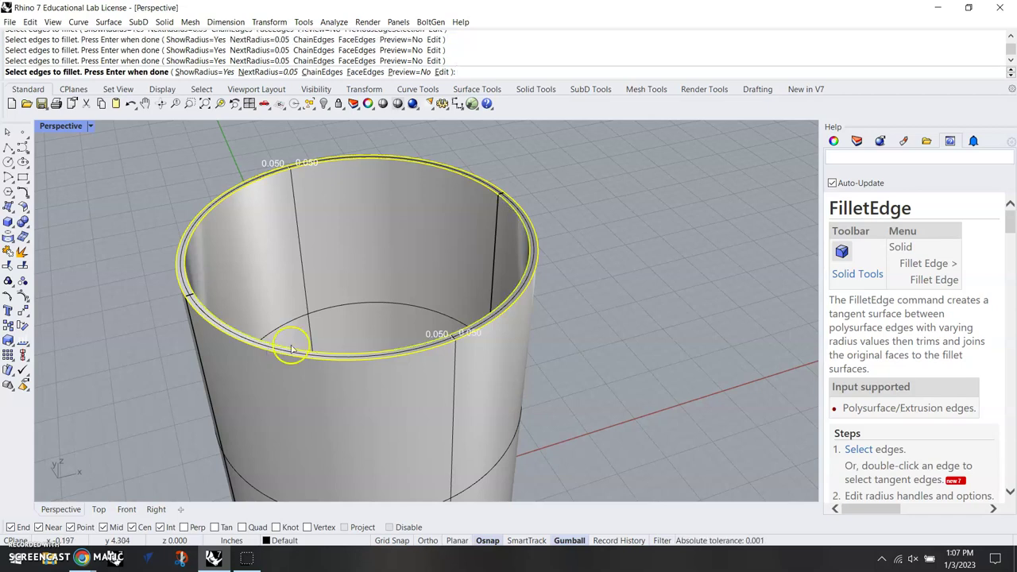
{"action": "key", "text": "Return"}
{"action": "key", "text": "Return"}
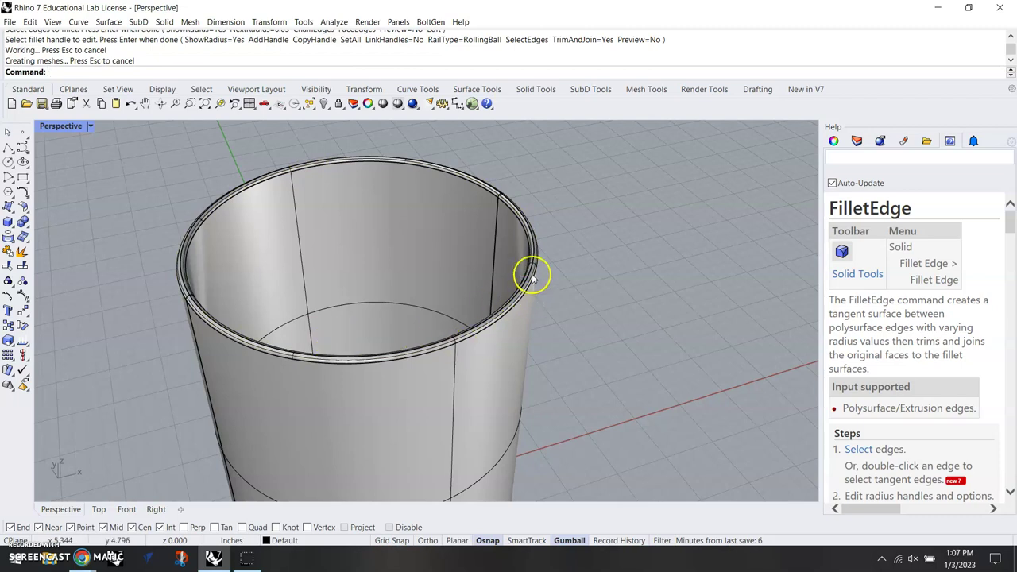
{"action": "mouse_move", "coordinate": [531, 273]}
{"action": "right_mouse_down"}
{"action": "mouse_move", "coordinate": [533, 283]}
{"action": "mouse_move", "coordinate": [529, 270]}
{"action": "right_mouse_up"}
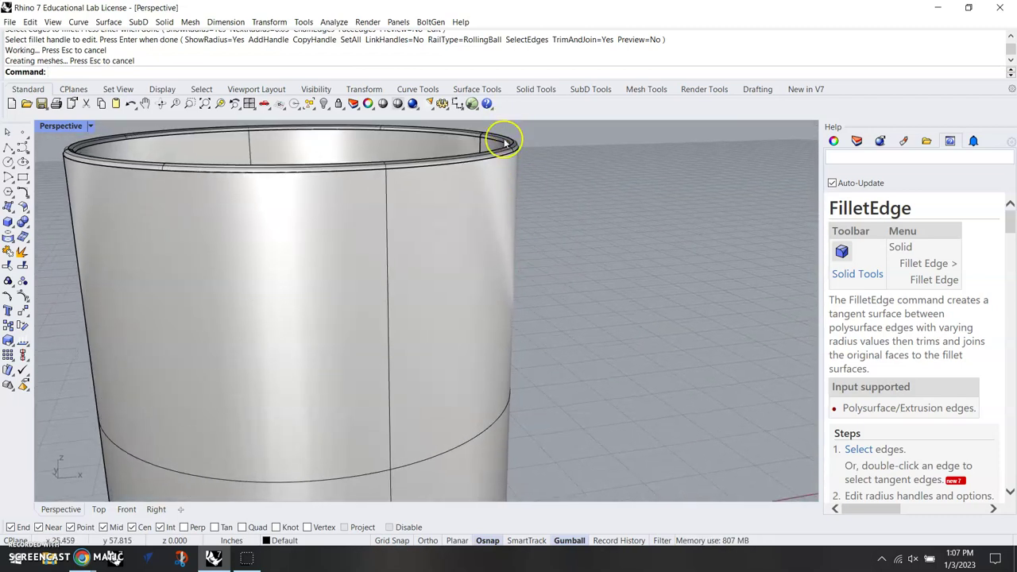
{"action": "scroll", "coordinate": [508, 162], "scroll_direction": "down", "scroll_amount": 5}
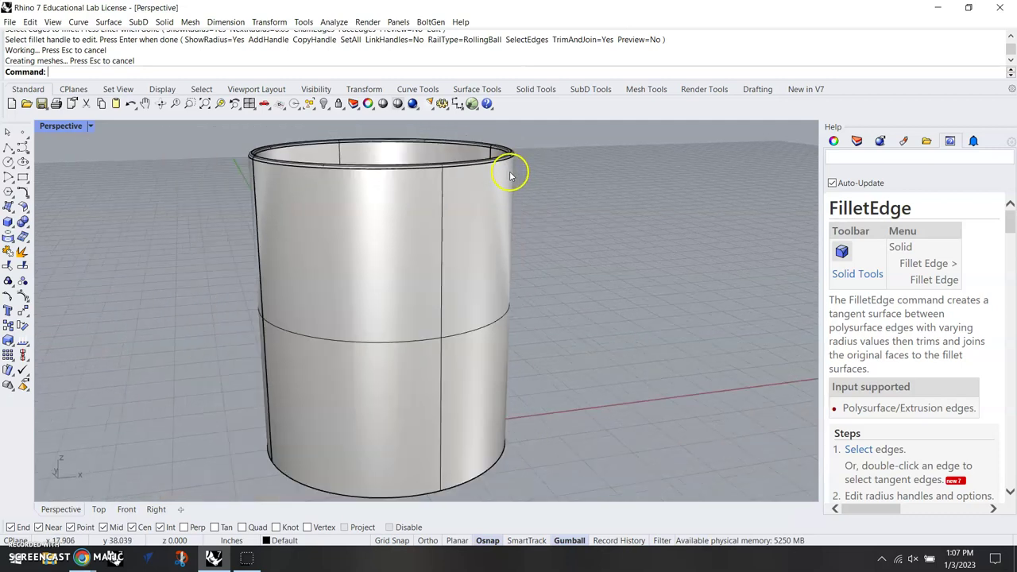
{"action": "right_click_drag", "start_coordinate": [402, 415], "coordinate": [465, 336]}
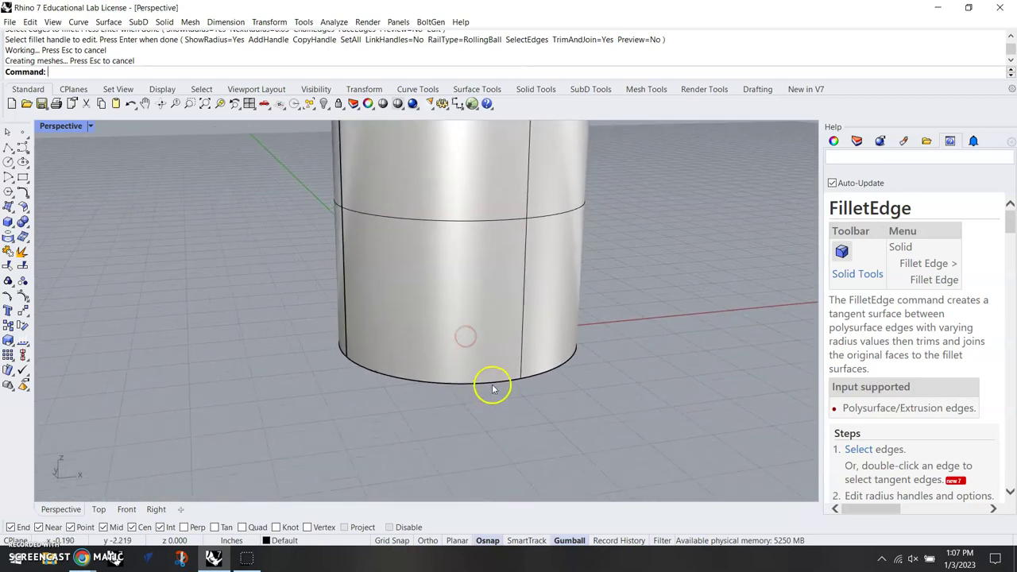
{"action": "scroll", "coordinate": [492, 384], "scroll_direction": "up", "scroll_amount": 2}
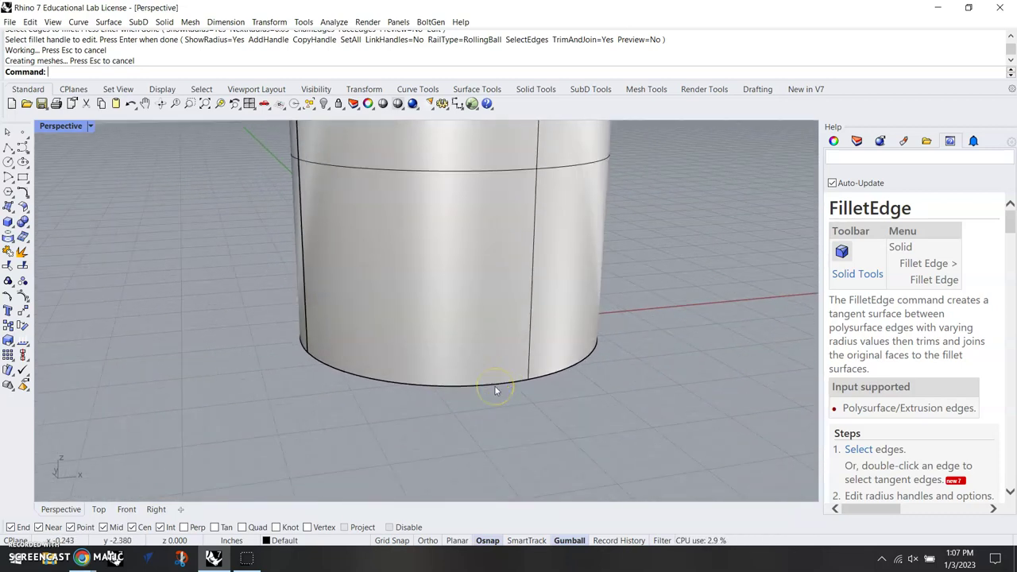
Step: Fillet the cylinder's bottom outer edge with a 0.1 radius
{"action": "type", "text": "Edge"}
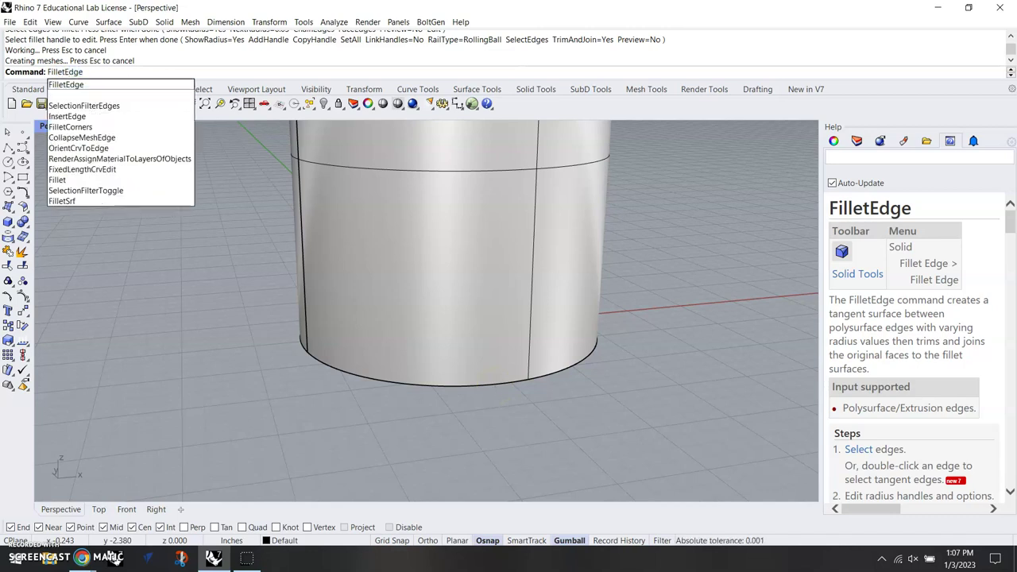
{"action": "key", "text": "Return"}
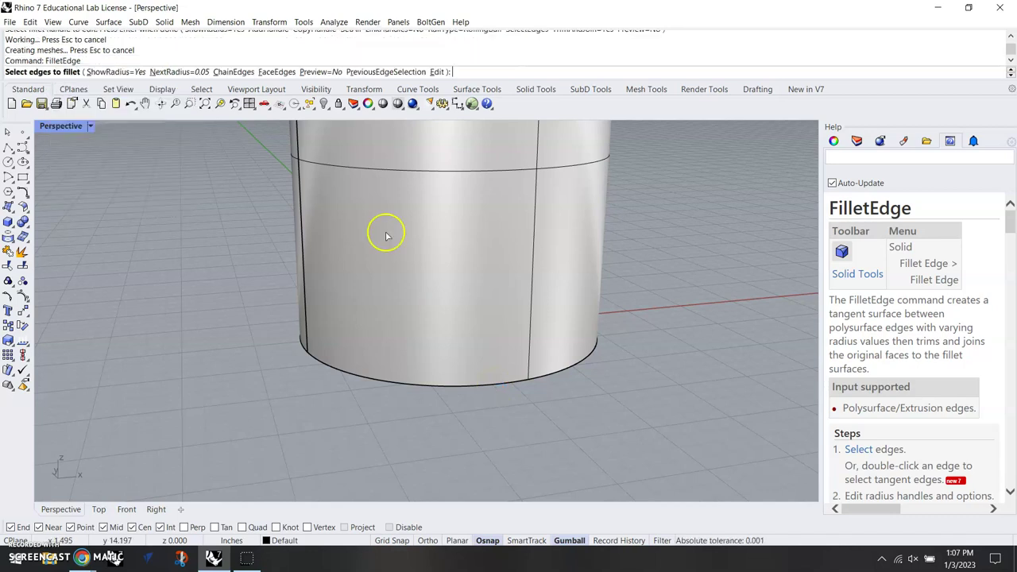
{"action": "left_click", "coordinate": [176, 72]}
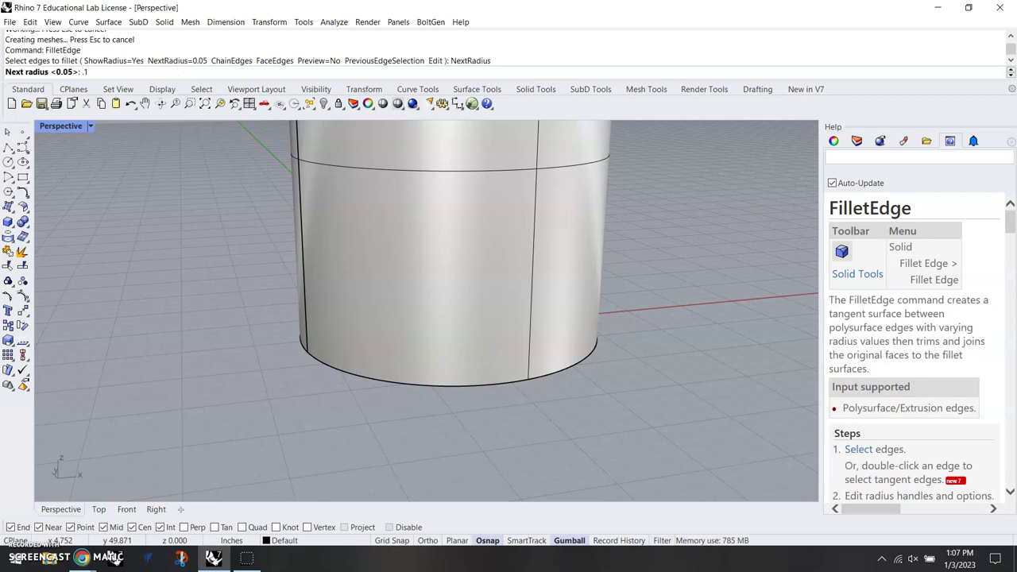
{"action": "right_click_drag", "start_coordinate": [397, 383], "coordinate": [420, 306]}
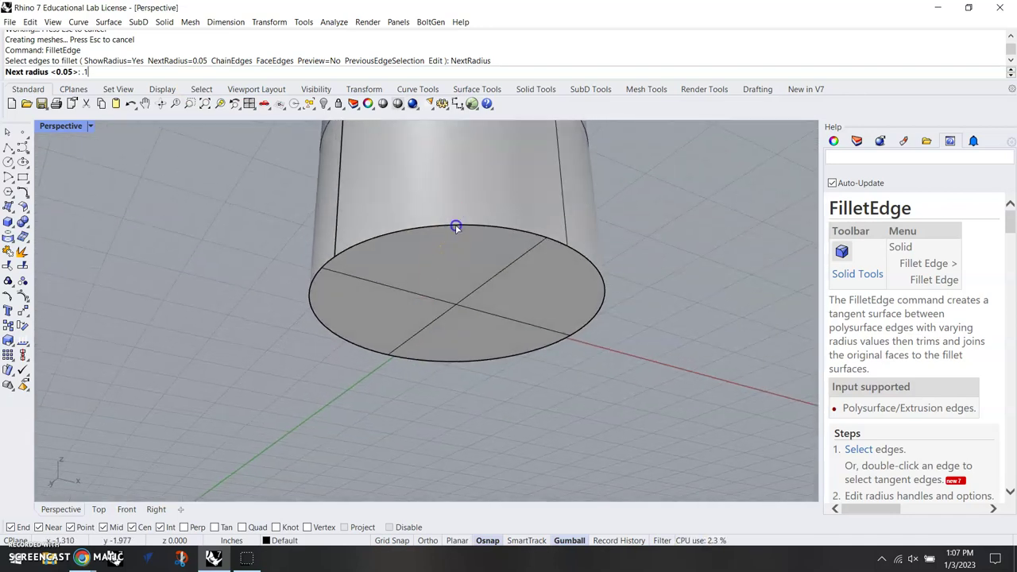
{"action": "key", "text": "Return"}
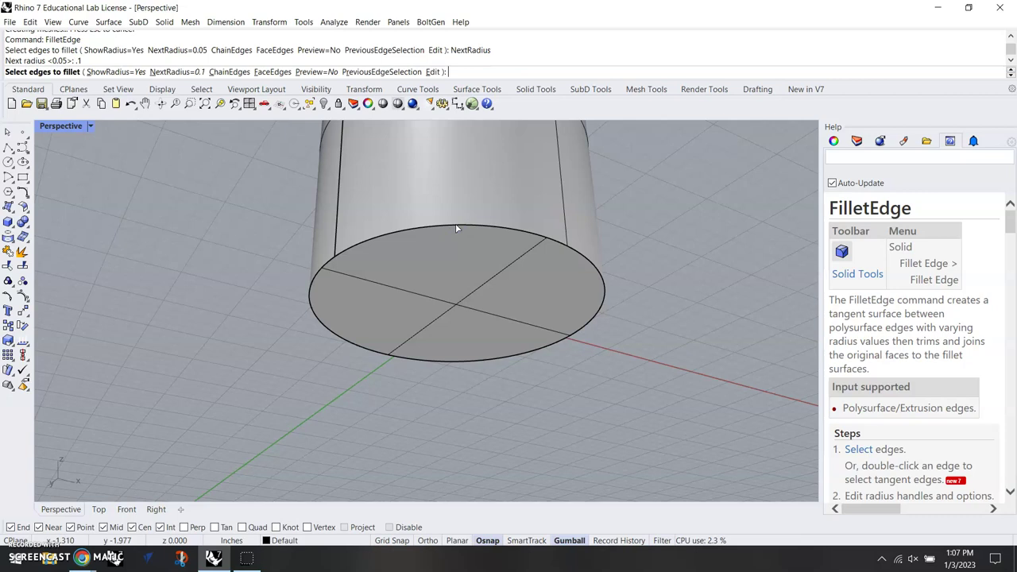
{"action": "left_click", "coordinate": [455, 225]}
{"action": "left_click", "coordinate": [454, 354]}
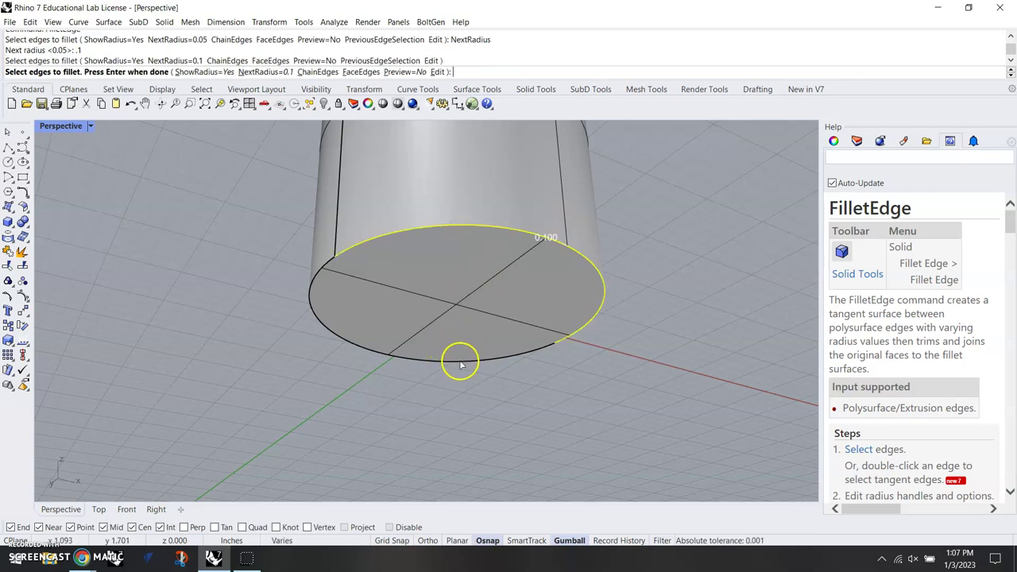
{"action": "right_click", "coordinate": [510, 383]}
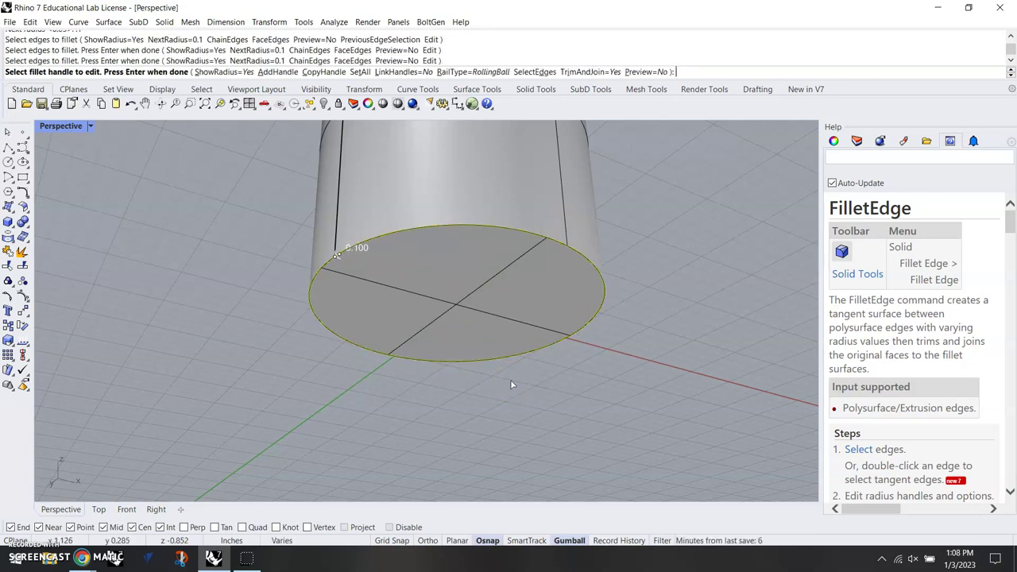
{"action": "right_click", "coordinate": [510, 379]}
Step: Delete the leftover base circle curve at the bottom of the mug
{"action": "right_click_drag", "start_coordinate": [579, 276], "coordinate": [535, 341]}
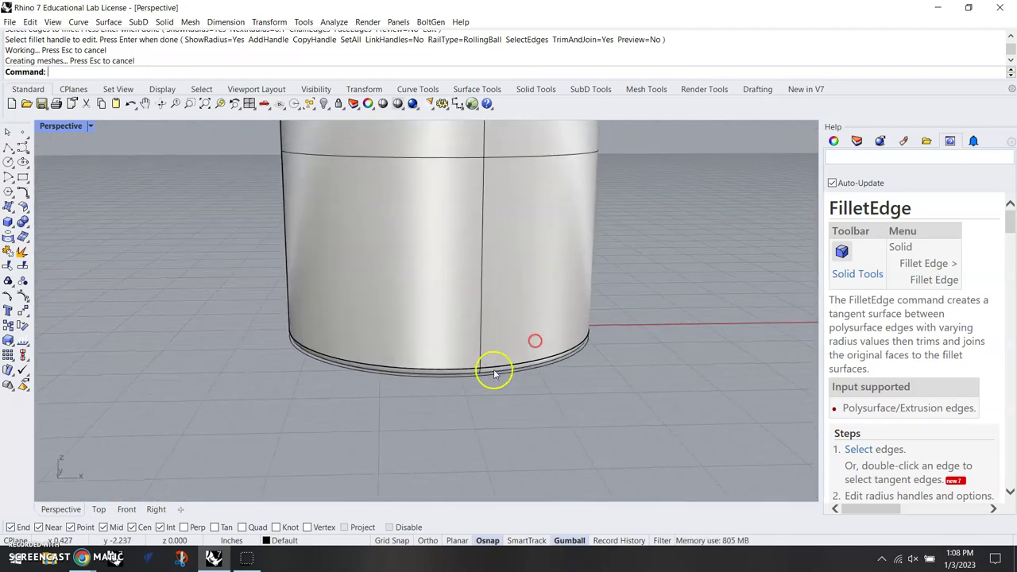
{"action": "scroll", "coordinate": [408, 386], "scroll_direction": "up", "scroll_amount": 3}
{"action": "left_click", "coordinate": [403, 369]}
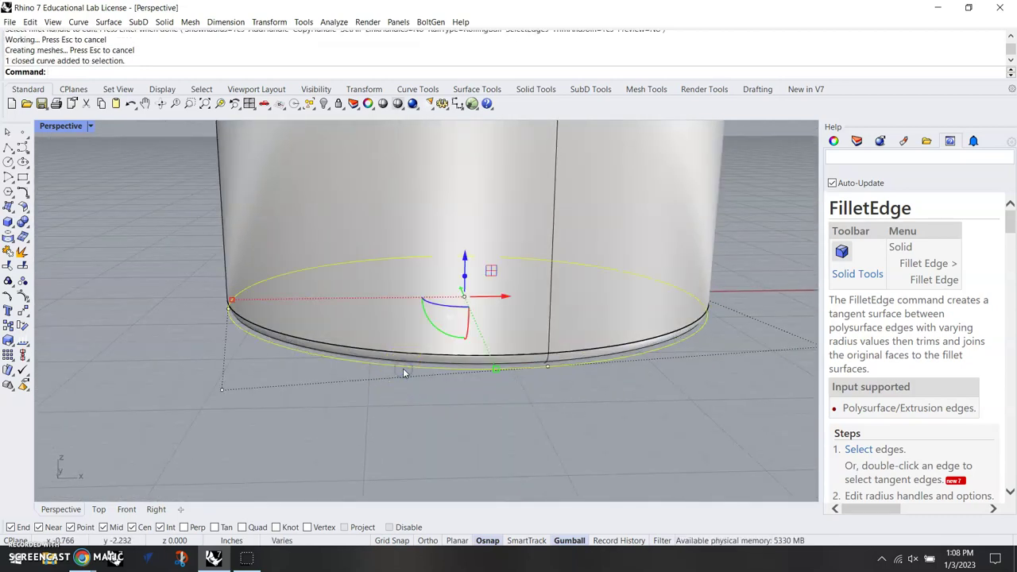
{"action": "key", "text": "Delete"}
Step: Orbit around the filleted mug body to inspect its rim and base
{"action": "scroll", "coordinate": [402, 368], "scroll_direction": "down", "scroll_amount": 5}
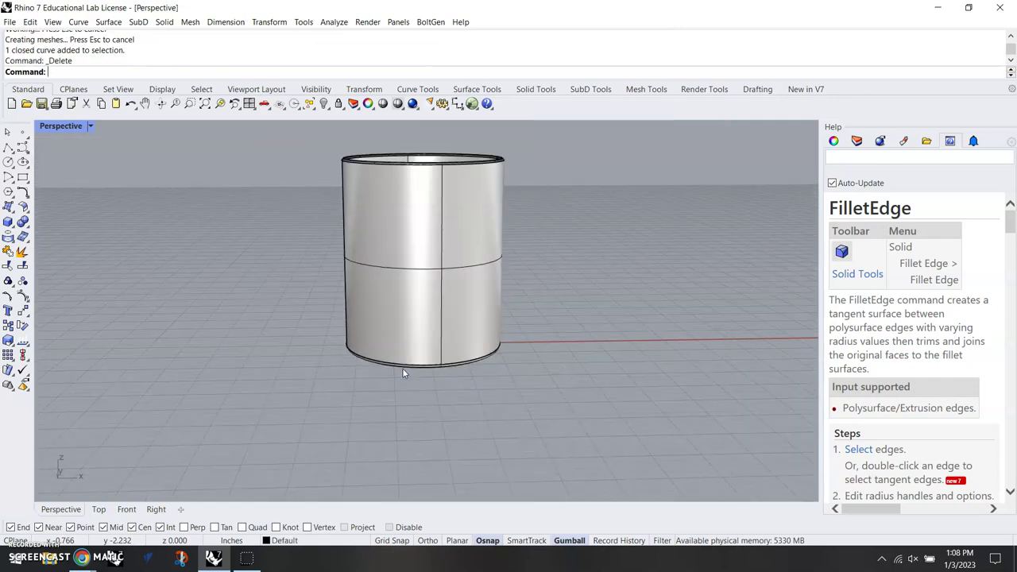
{"action": "right_click_drag", "start_coordinate": [397, 364], "coordinate": [506, 298]}
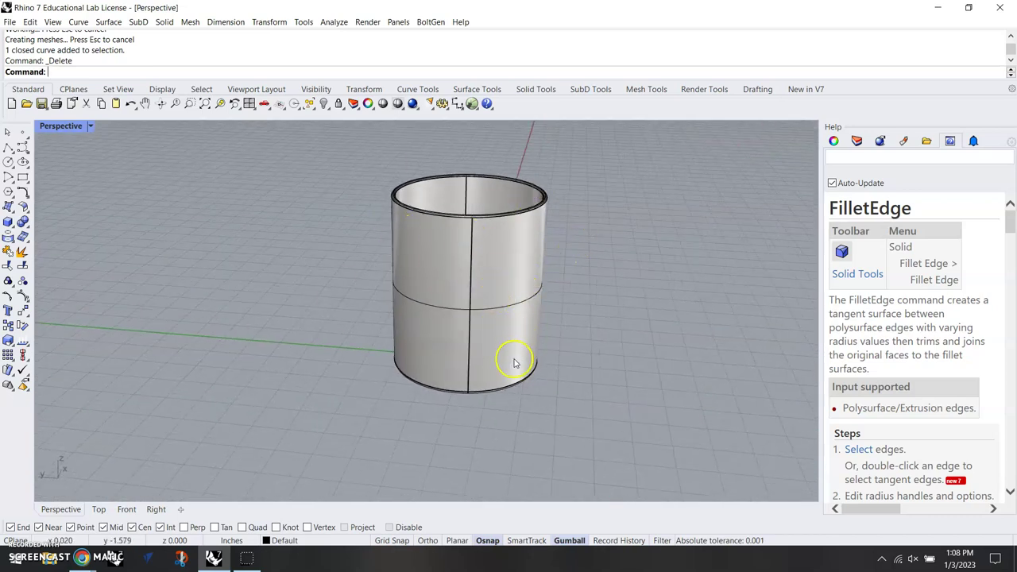
{"action": "right_click_drag", "start_coordinate": [514, 363], "coordinate": [499, 345]}
{"action": "scroll", "coordinate": [508, 381], "scroll_direction": "up", "scroll_amount": 5}
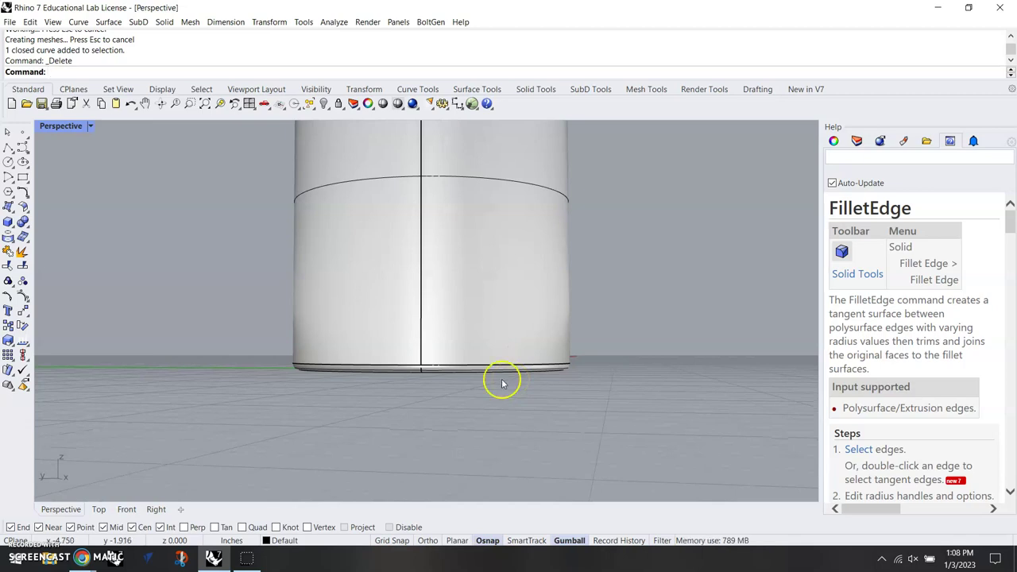
{"action": "scroll", "coordinate": [501, 337], "scroll_direction": "down", "scroll_amount": 3}
{"action": "mouse_move", "coordinate": [482, 293]}
{"action": "right_mouse_down"}
{"action": "mouse_move", "coordinate": [483, 311]}
{"action": "mouse_move", "coordinate": [497, 284]}
{"action": "right_mouse_up"}
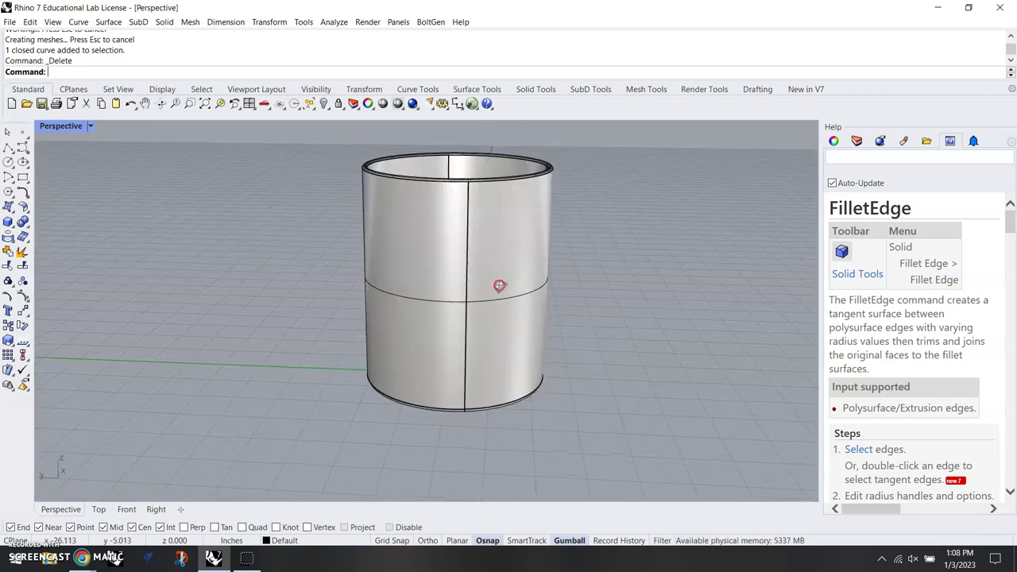
Step: Maximize the Right view, centre the mug lower and set it to Shaded display
{"action": "double_click", "coordinate": [67, 126]}
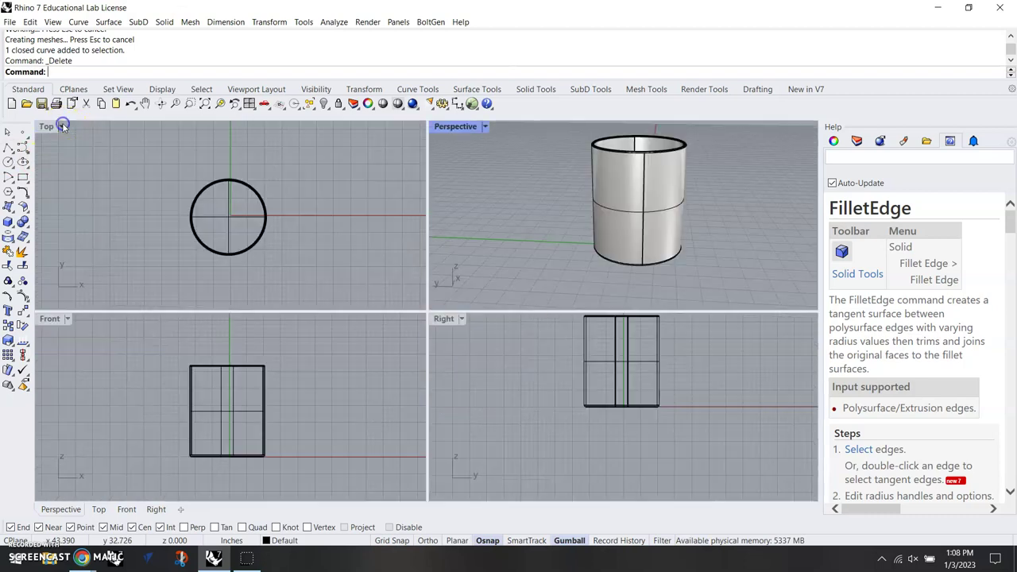
{"action": "double_click", "coordinate": [443, 318]}
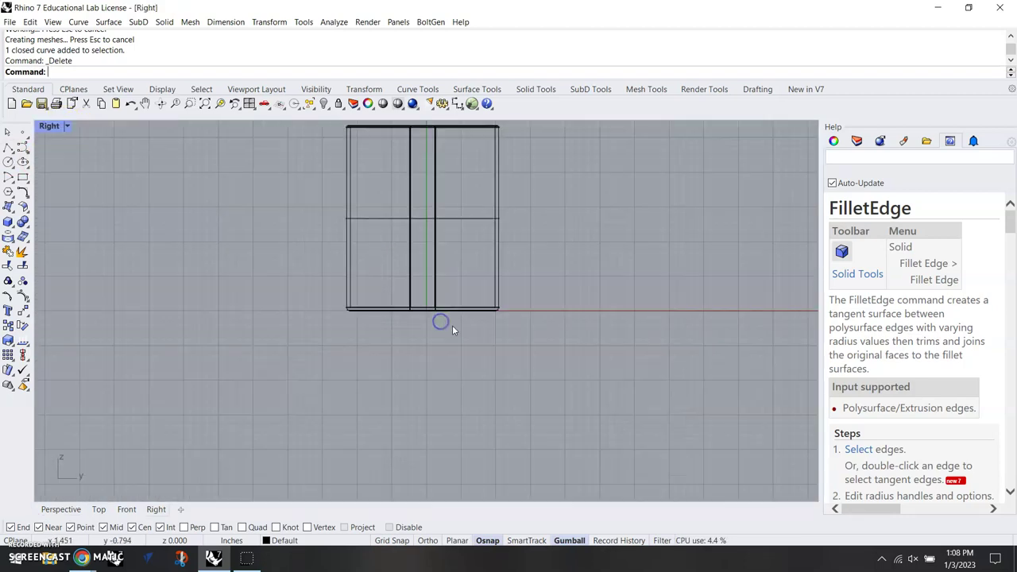
{"action": "right_click_drag", "start_coordinate": [474, 259], "coordinate": [487, 341]}
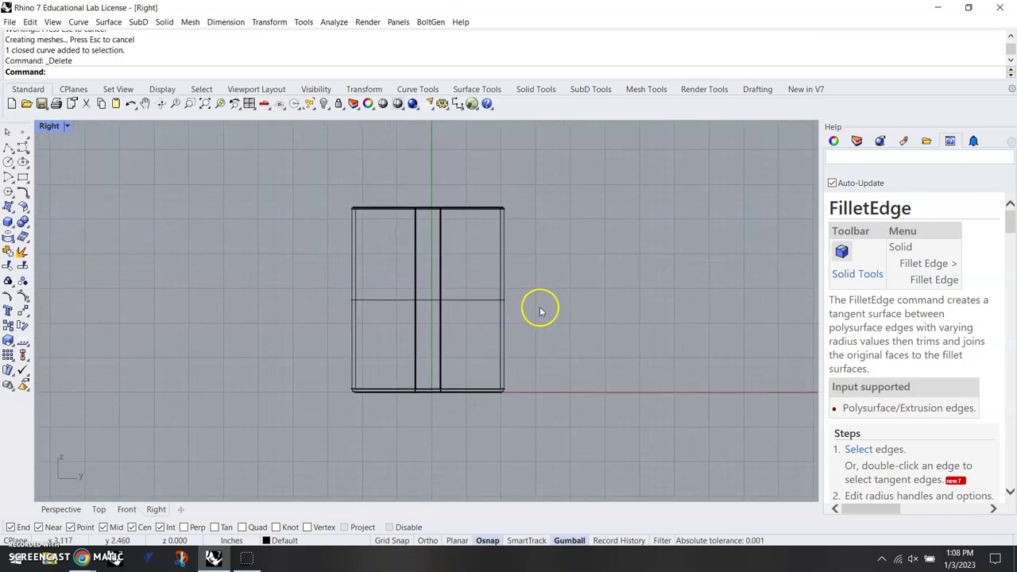
{"action": "scroll", "coordinate": [536, 309], "scroll_direction": "up", "scroll_amount": 2}
{"action": "left_click", "coordinate": [67, 127]}
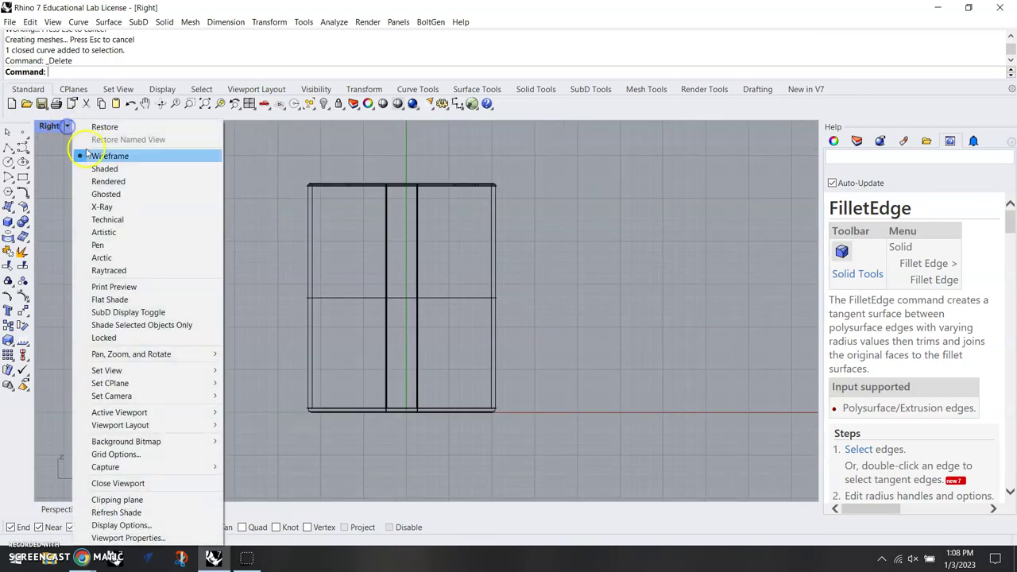
{"action": "left_click", "coordinate": [97, 167]}
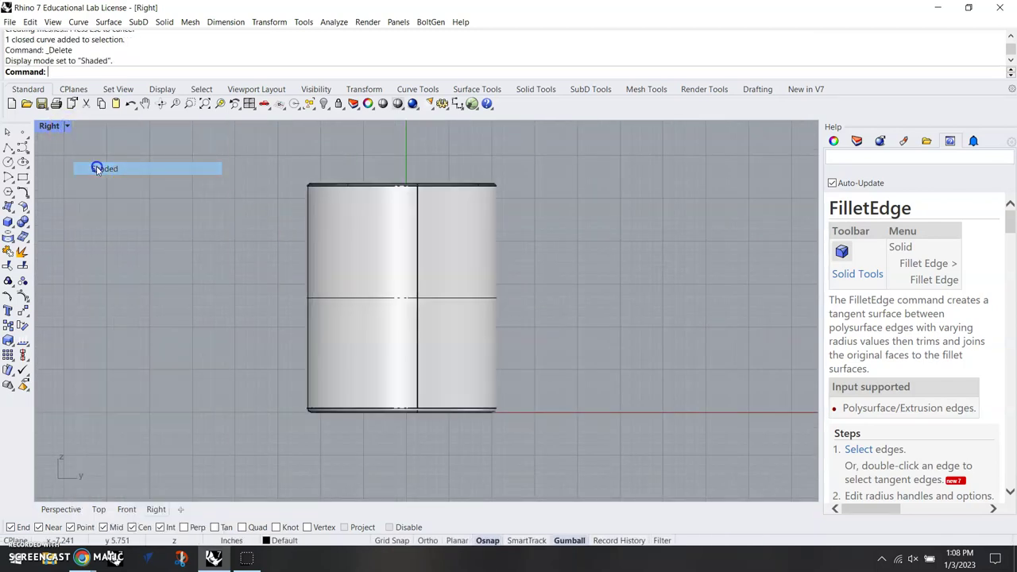
{"action": "left_click", "coordinate": [532, 281]}
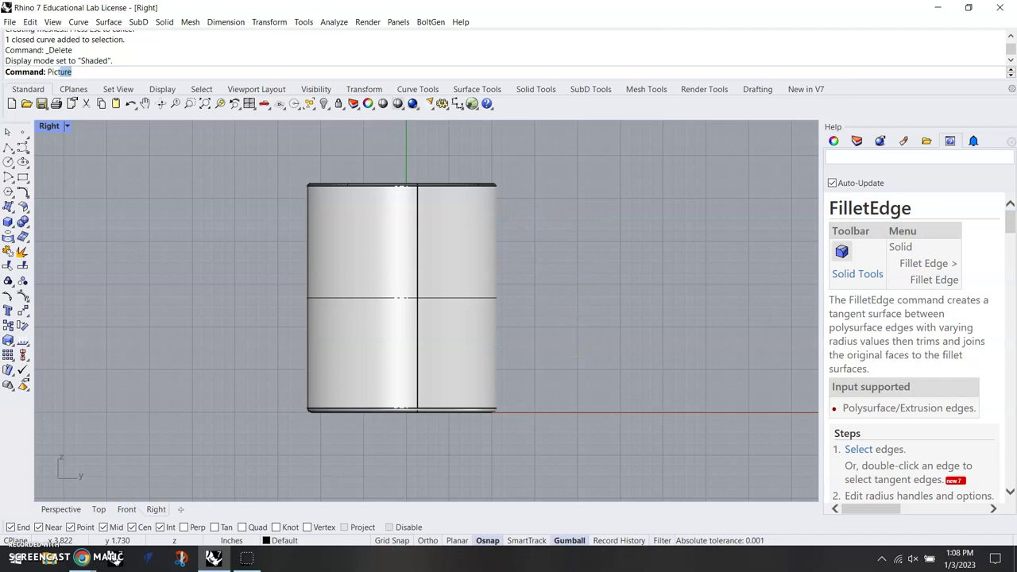
Step: Place the CoffeeMug_side picture in the Right view and shift it left to align with the body
{"action": "key", "text": "Return"}
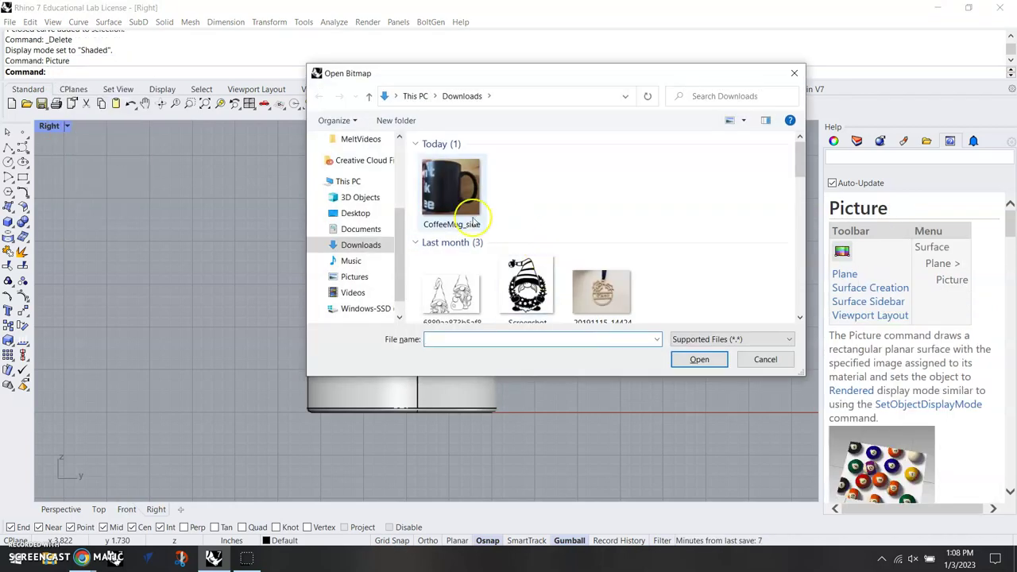
{"action": "double_click", "coordinate": [449, 184]}
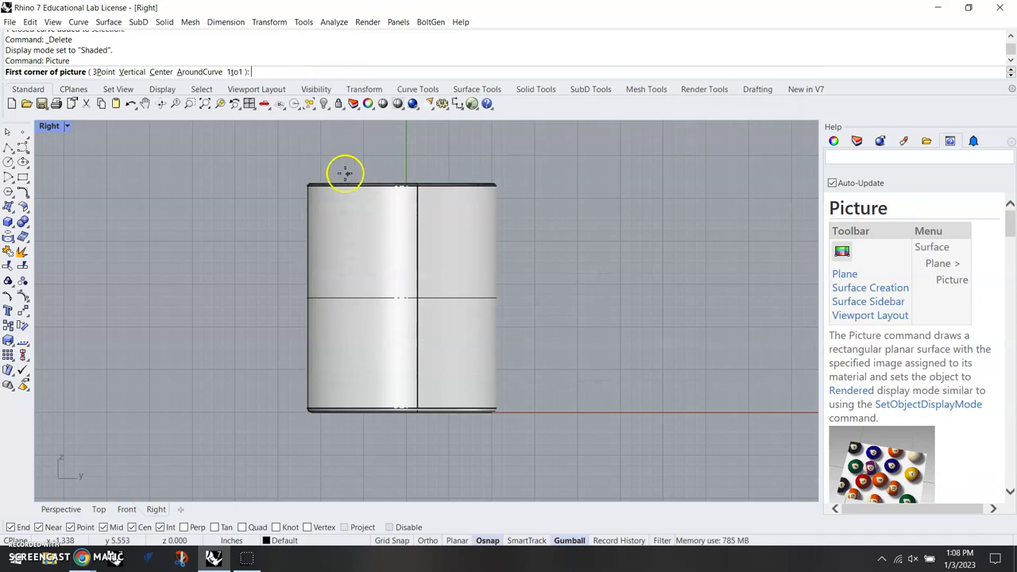
{"action": "left_click", "coordinate": [313, 157]}
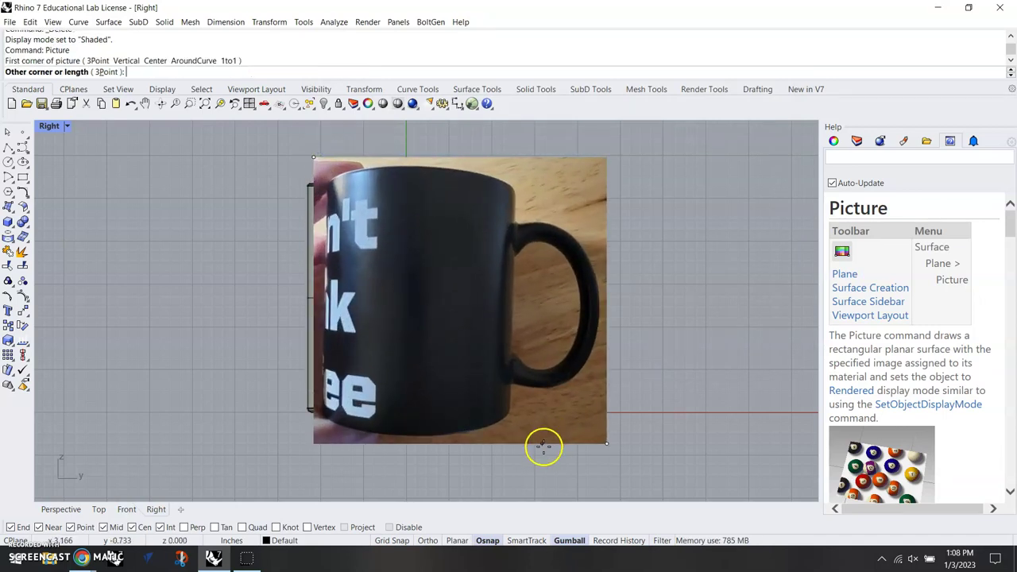
{"action": "left_click", "coordinate": [544, 449]}
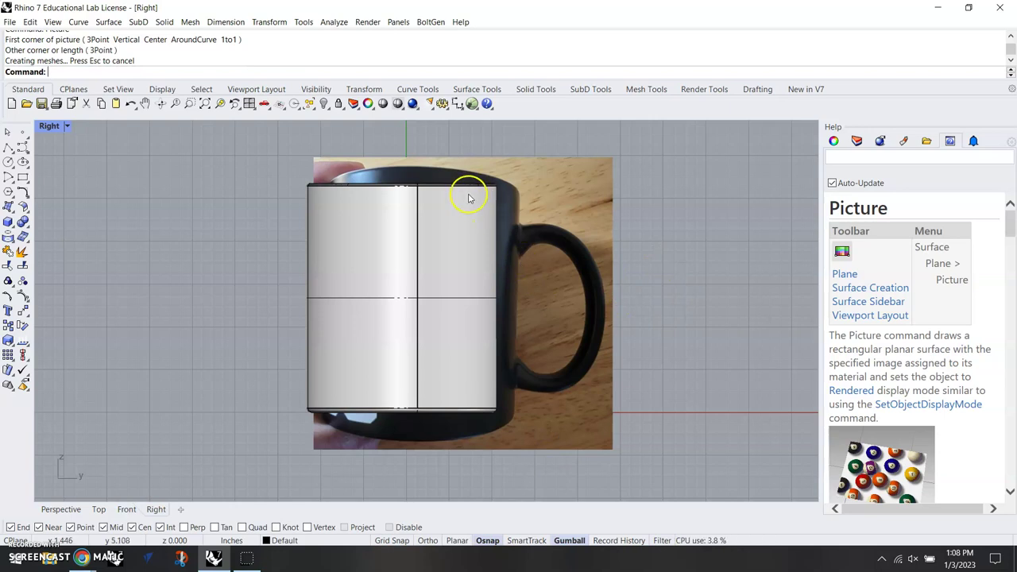
{"action": "left_click", "coordinate": [578, 212]}
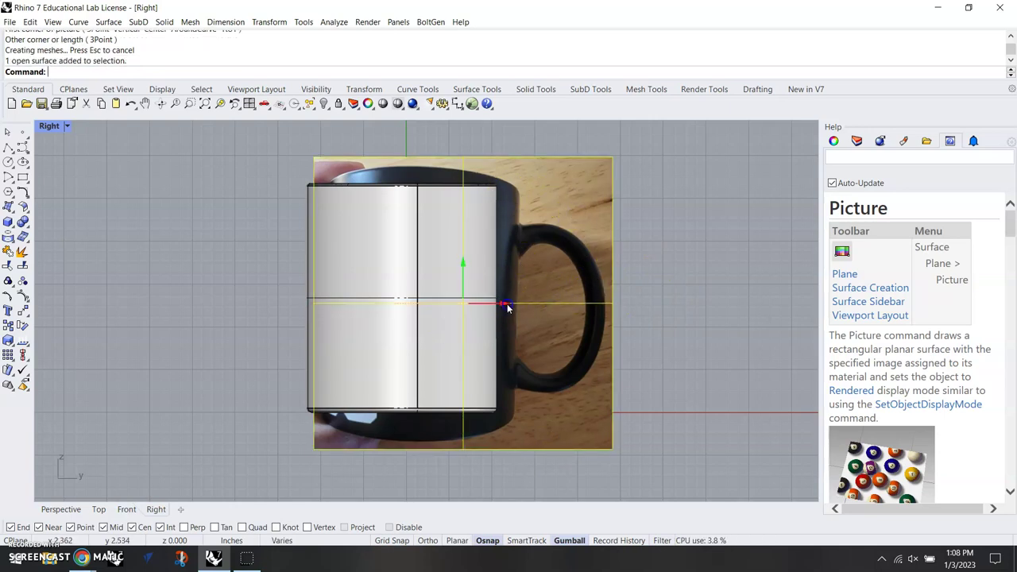
{"action": "left_click_drag", "start_coordinate": [509, 308], "coordinate": [485, 305]}
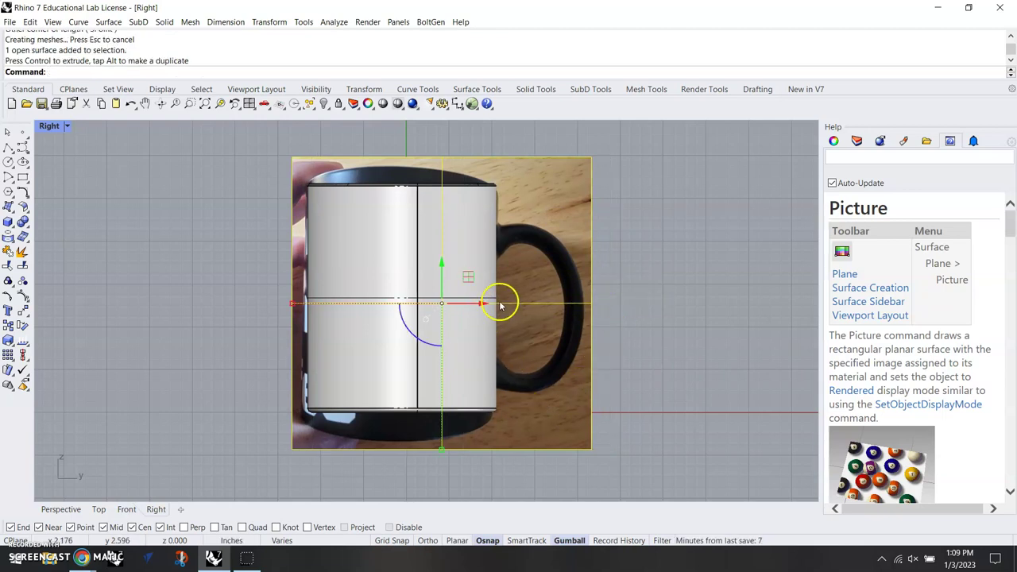
Step: Scale the photo using reference points so its pictured mug matches the cylinder
{"action": "type", "text": "Scale"}
{"action": "key", "text": "Return"}
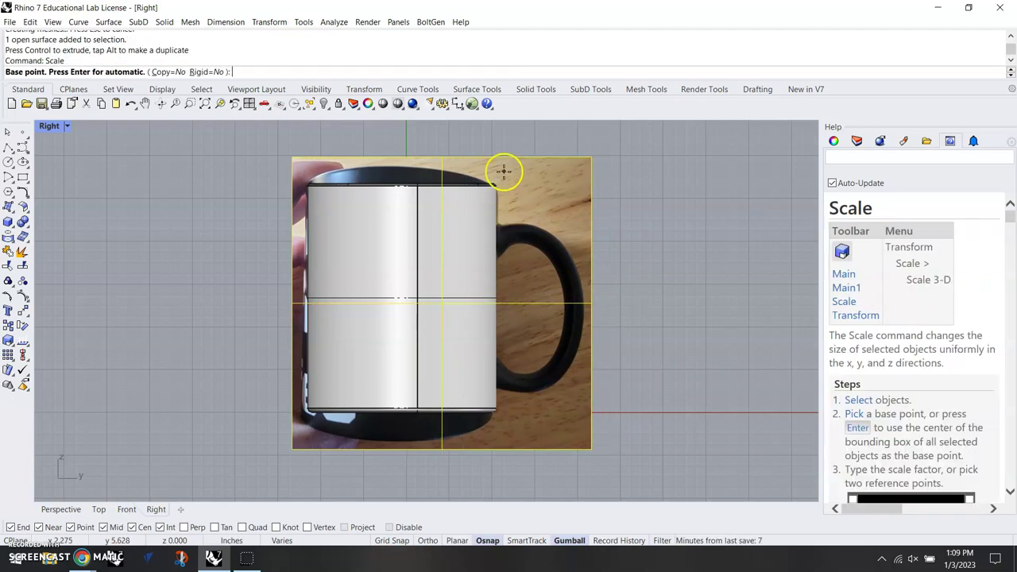
{"action": "left_click", "coordinate": [493, 184]}
{"action": "left_click", "coordinate": [494, 435]}
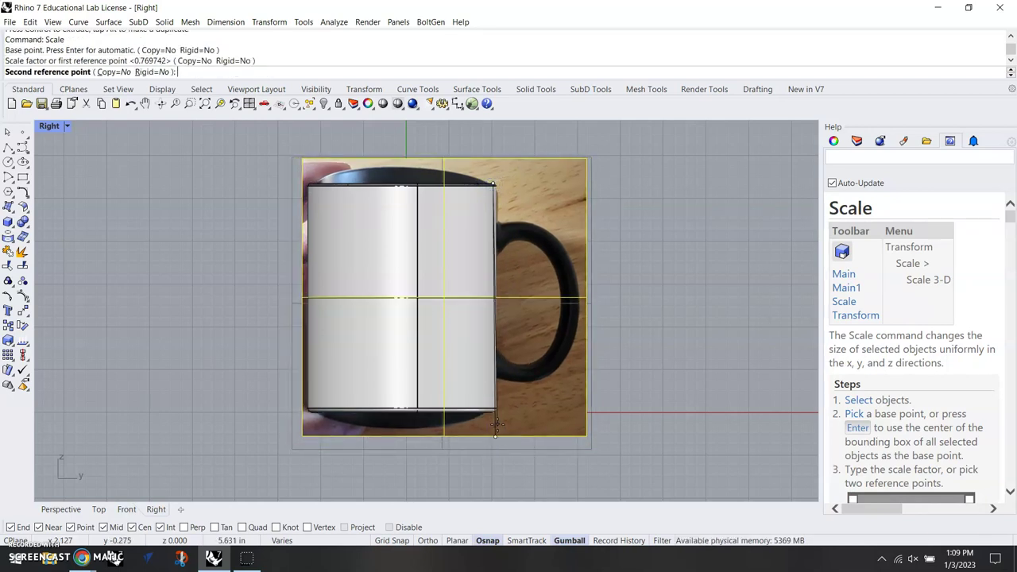
{"action": "left_click", "coordinate": [495, 427]}
{"action": "scroll", "coordinate": [562, 297], "scroll_direction": "up", "scroll_amount": 2}
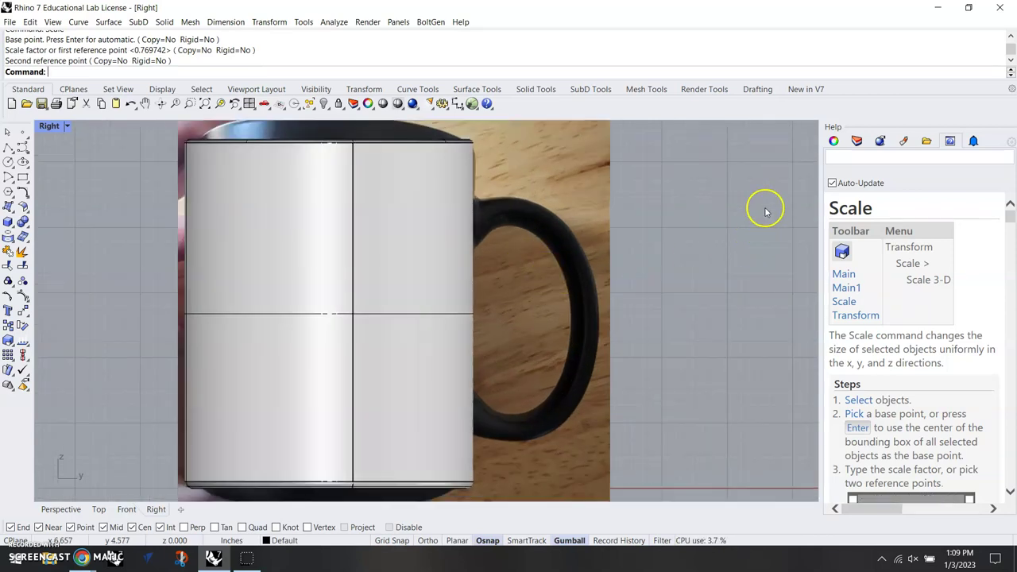
Step: Make Layer 05 current and start an interpolated curve along the handle's top bend from the mug rim
{"action": "left_click", "coordinate": [856, 141]}
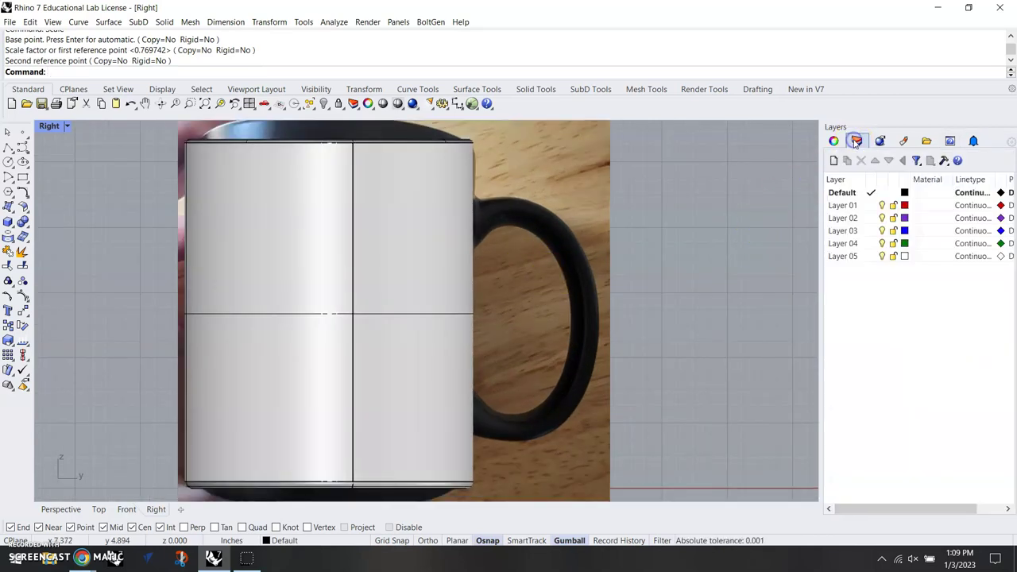
{"action": "left_click", "coordinate": [871, 256]}
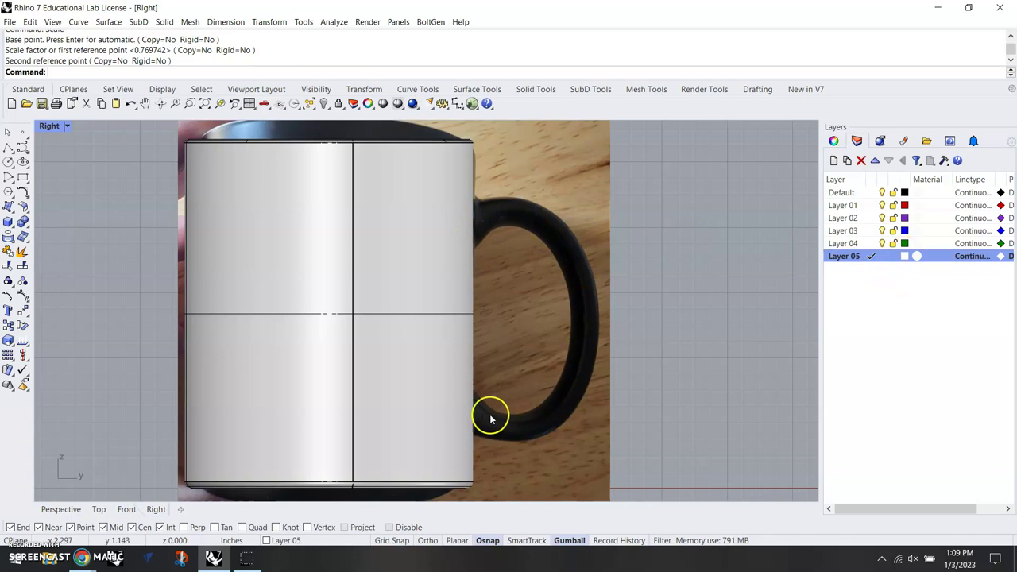
{"action": "left_click", "coordinate": [22, 148]}
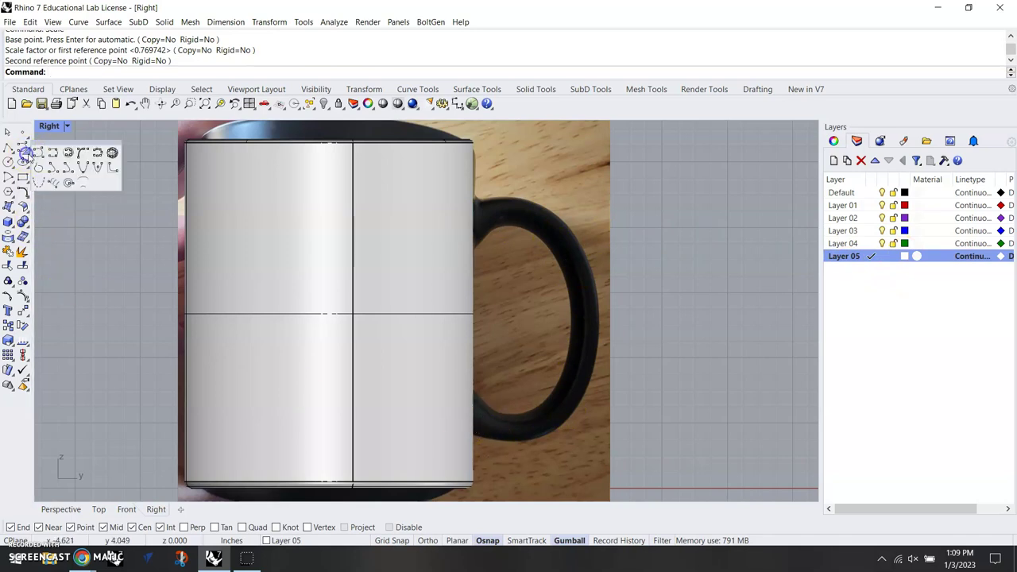
{"action": "left_click", "coordinate": [52, 153]}
{"action": "scroll", "coordinate": [488, 234], "scroll_direction": "up", "scroll_amount": 3}
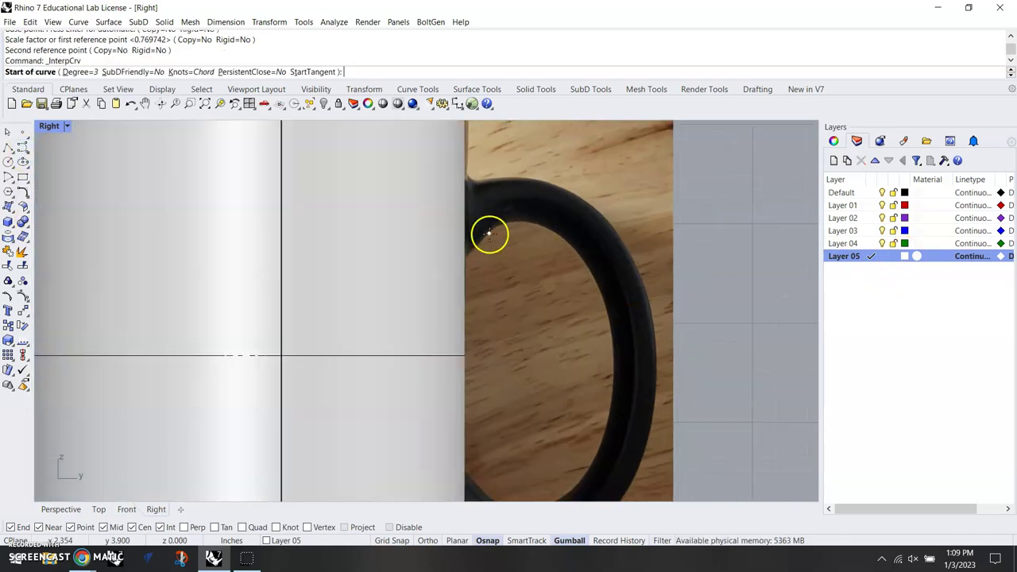
{"action": "left_click", "coordinate": [465, 212]}
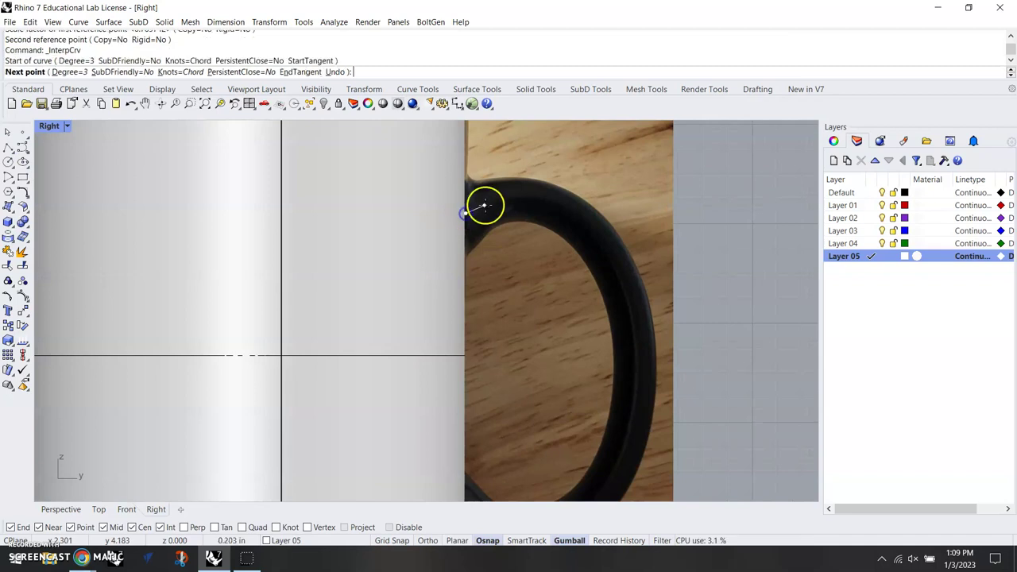
{"action": "left_click", "coordinate": [492, 201]}
{"action": "left_click", "coordinate": [531, 204]}
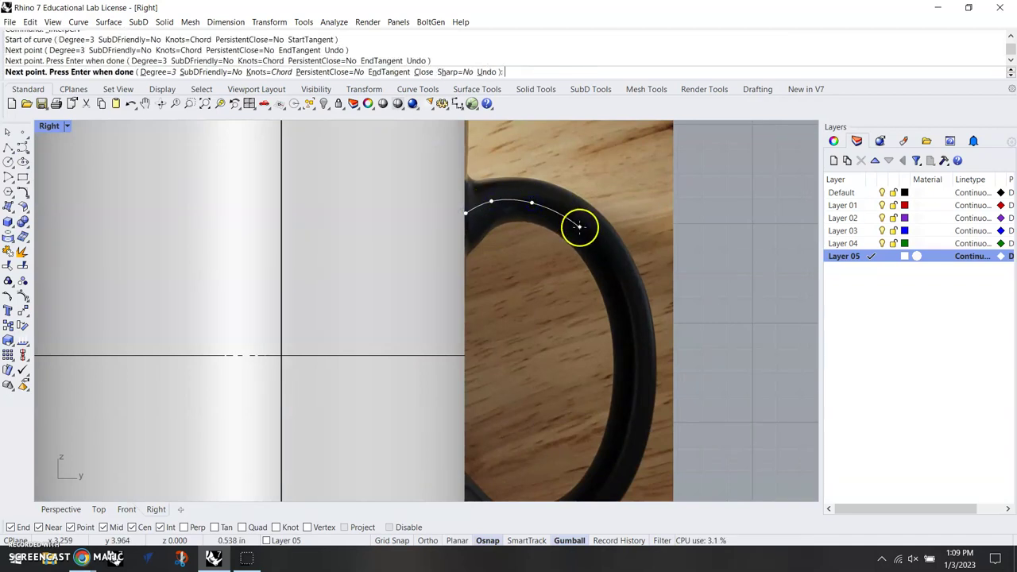
{"action": "left_click", "coordinate": [579, 228]}
Step: Continue the curve down the handle's outer side and around the lower bend to the mug
{"action": "left_click", "coordinate": [616, 278]}
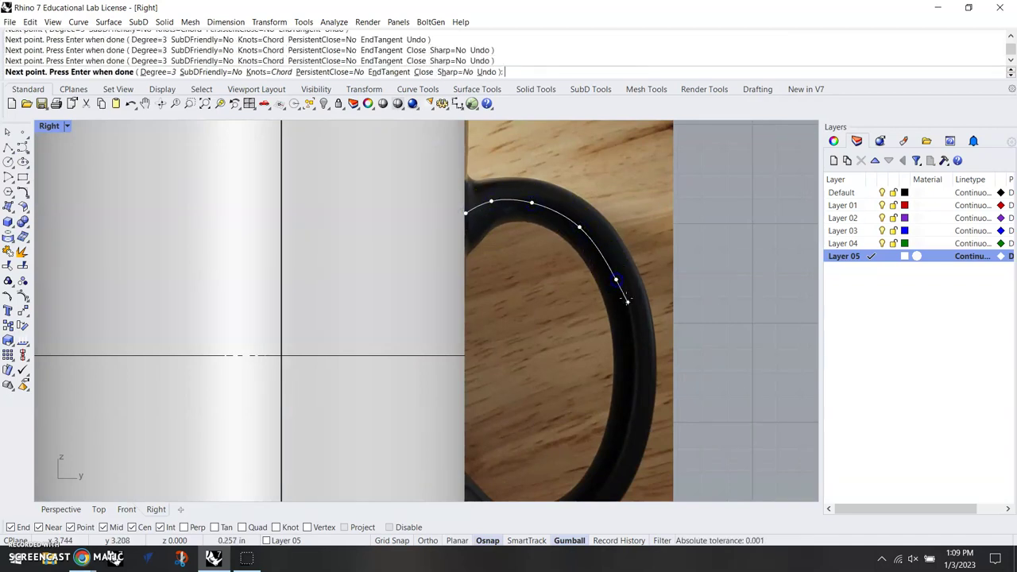
{"action": "left_click", "coordinate": [638, 351]}
{"action": "right_click_drag", "start_coordinate": [638, 352], "coordinate": [637, 256]}
{"action": "left_click", "coordinate": [633, 317]}
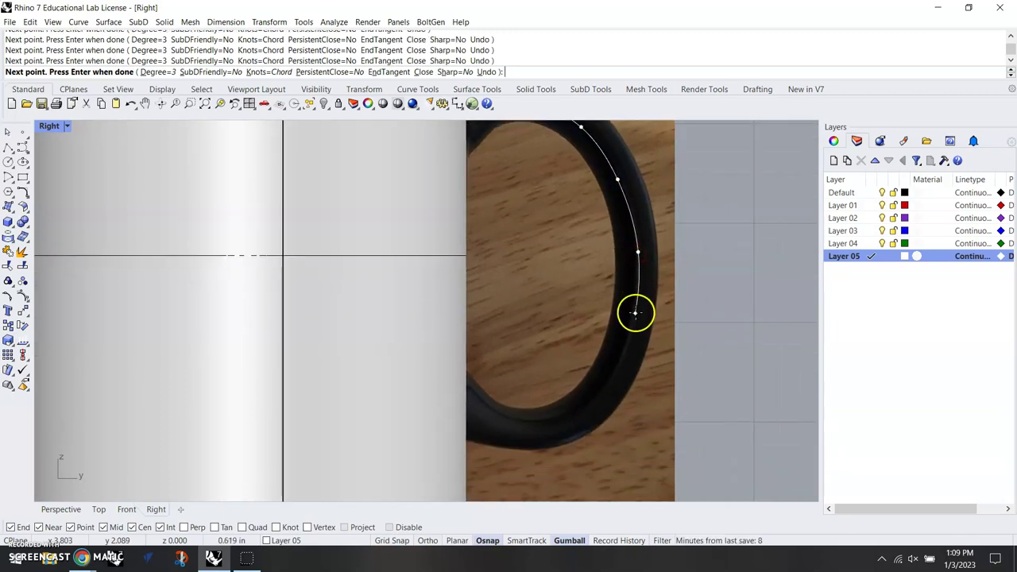
{"action": "left_click", "coordinate": [612, 371]}
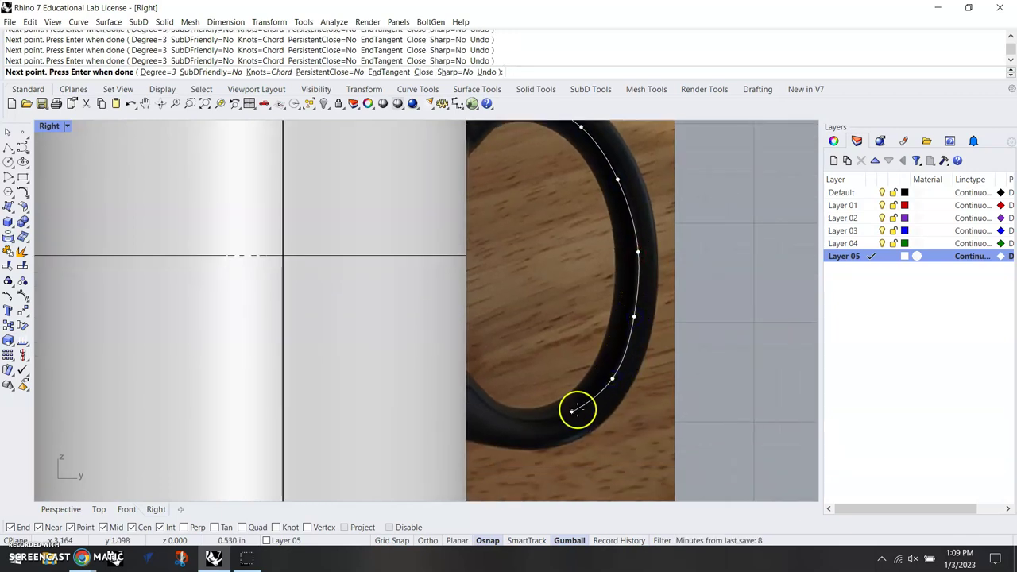
{"action": "left_click", "coordinate": [510, 417]}
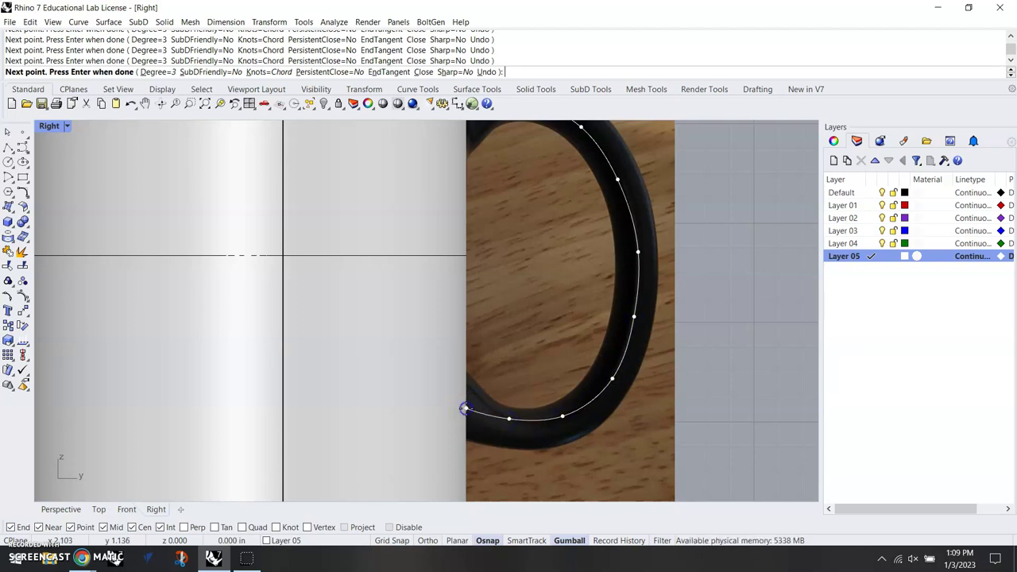
{"action": "left_click", "coordinate": [463, 409]}
{"action": "key", "text": "Return"}
{"action": "scroll", "coordinate": [575, 340], "scroll_direction": "down", "scroll_amount": 5}
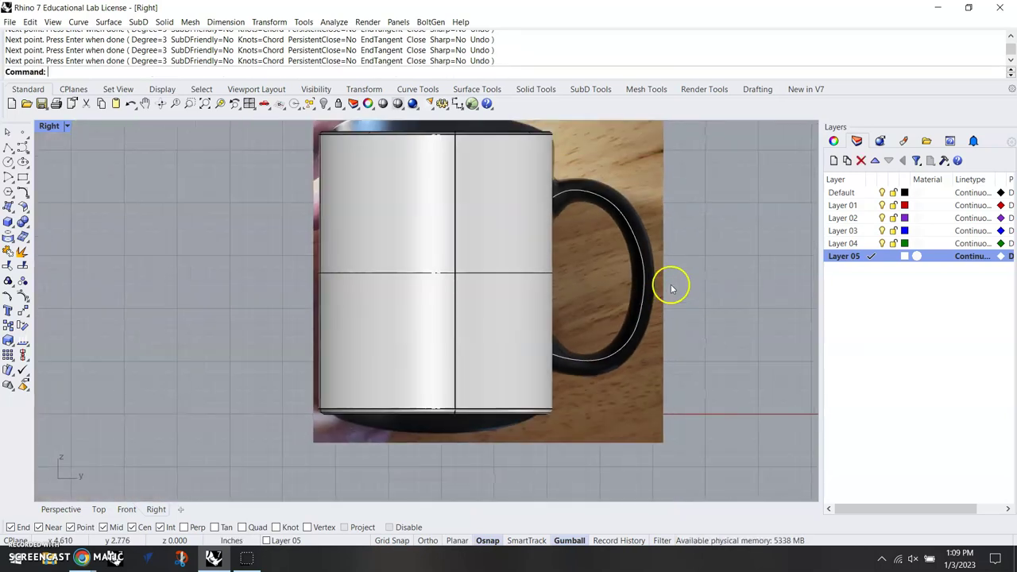
Step: Delete the reference photo of the mug from the Right view
{"action": "left_click", "coordinate": [615, 225]}
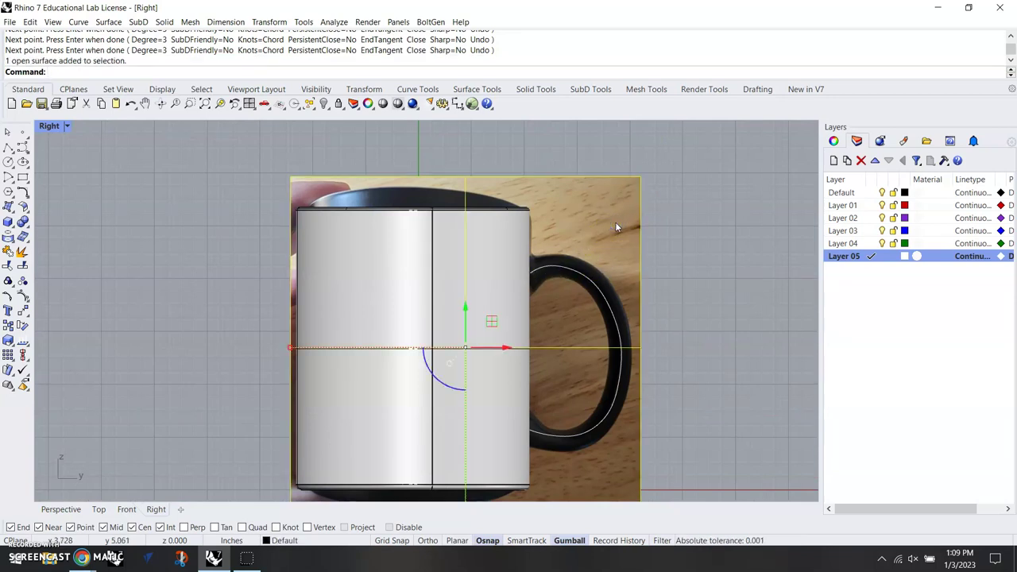
{"action": "key", "text": "Delete"}
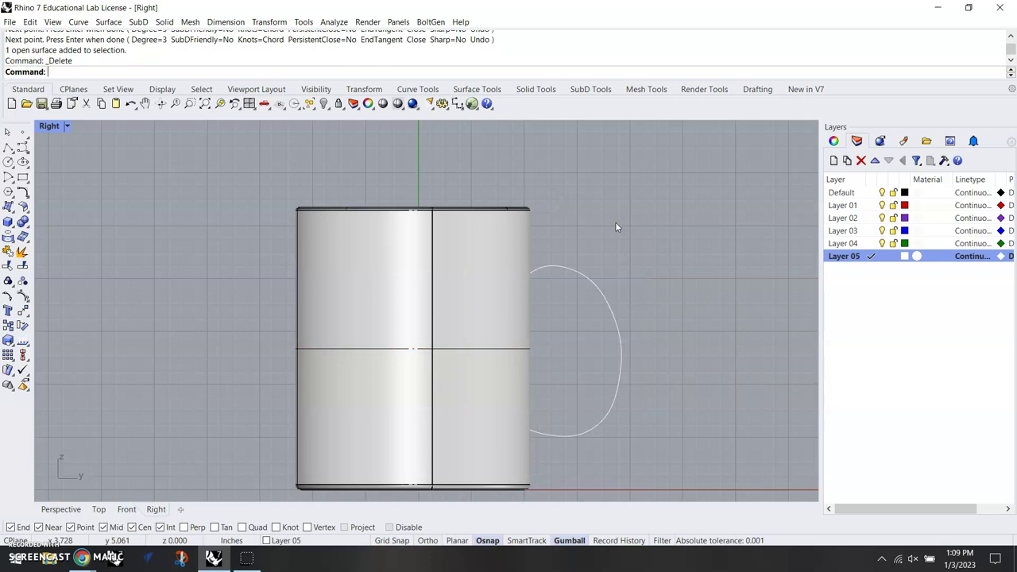
{"action": "scroll", "coordinate": [613, 310], "scroll_direction": "up", "scroll_amount": 2}
Step: Nudge the handle curve's upper control point slightly upward with the gumball
{"action": "left_click", "coordinate": [610, 313]}
{"action": "scroll", "coordinate": [585, 275], "scroll_direction": "up", "scroll_amount": 2}
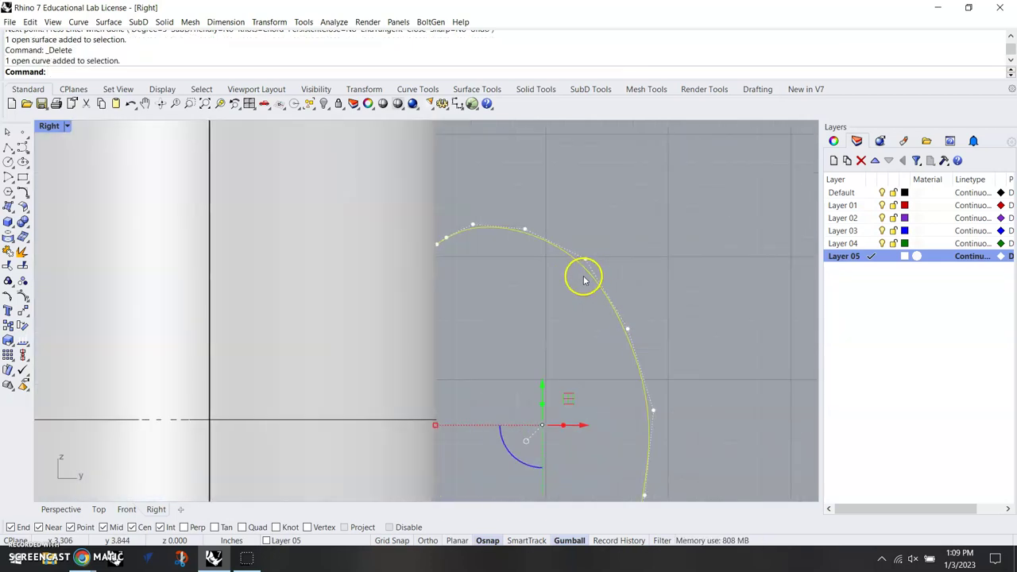
{"action": "left_click", "coordinate": [587, 258]}
{"action": "left_click_drag", "start_coordinate": [585, 224], "coordinate": [588, 220]}
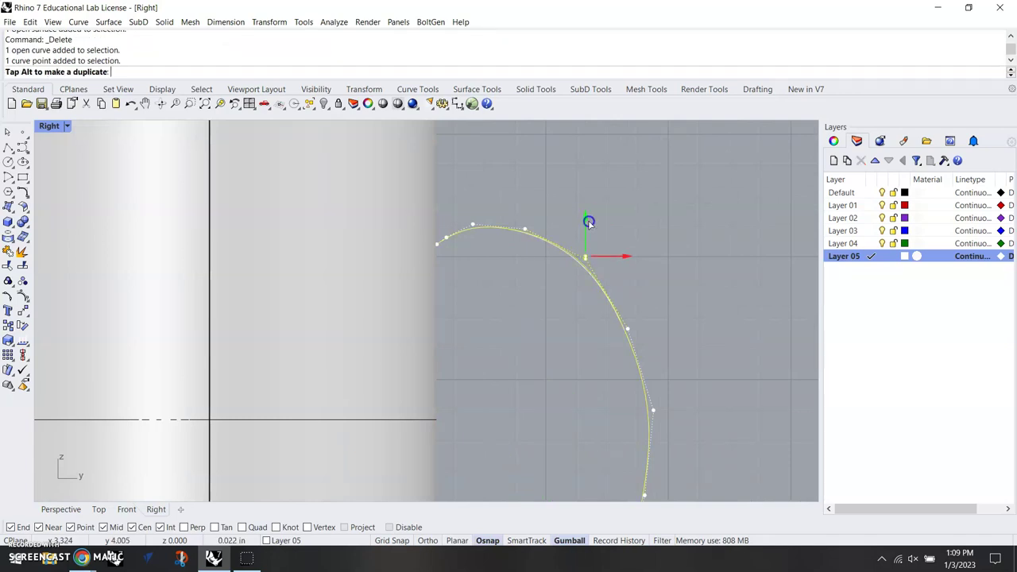
{"action": "left_click", "coordinate": [650, 241]}
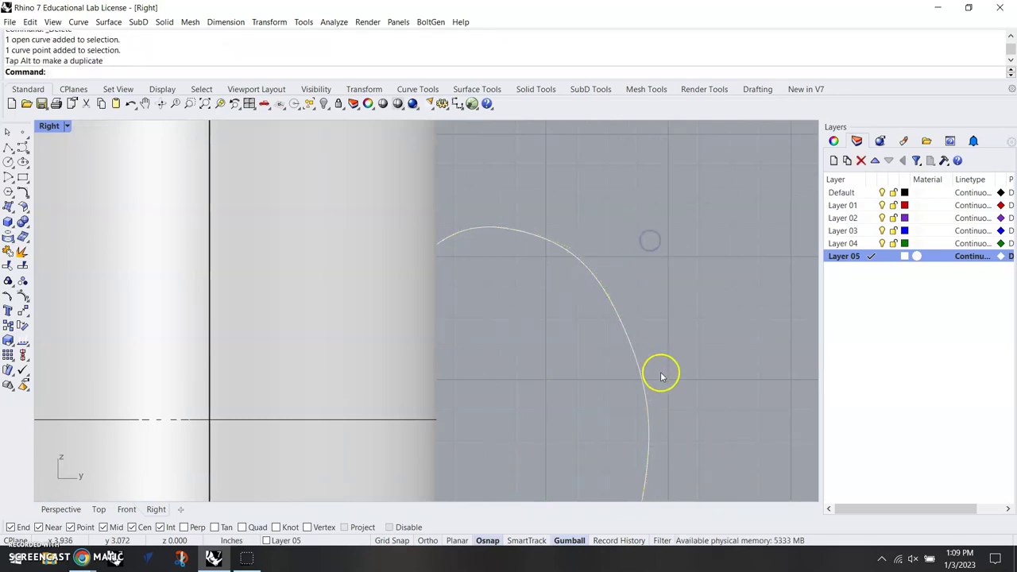
{"action": "scroll", "coordinate": [658, 371], "scroll_direction": "down", "scroll_amount": 5}
{"action": "right_click_drag", "start_coordinate": [656, 375], "coordinate": [647, 365]}
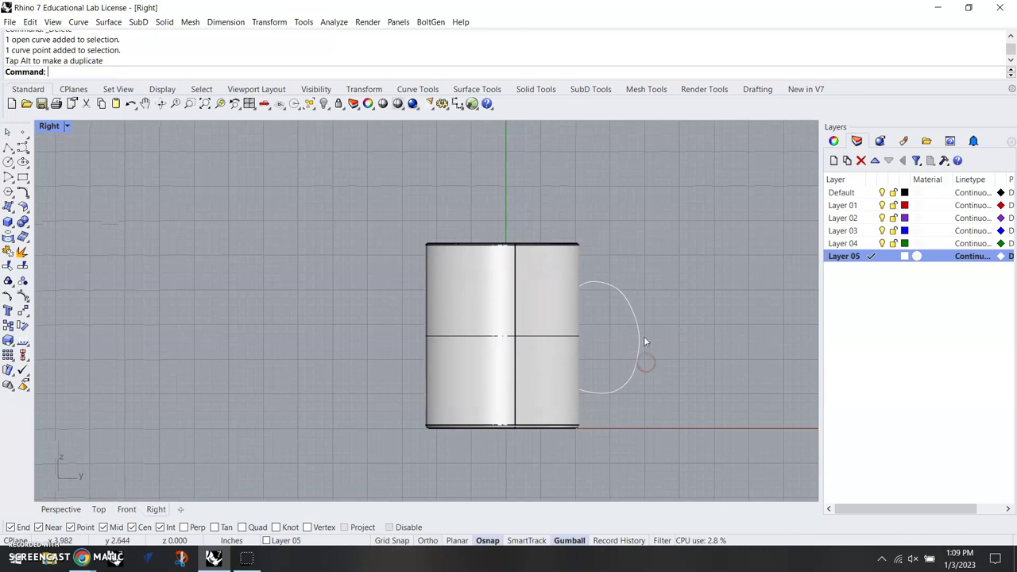
{"action": "left_click", "coordinate": [636, 313]}
Step: Move the handle curve onto the Default layer and maximize the Front view
{"action": "right_click", "coordinate": [840, 193]}
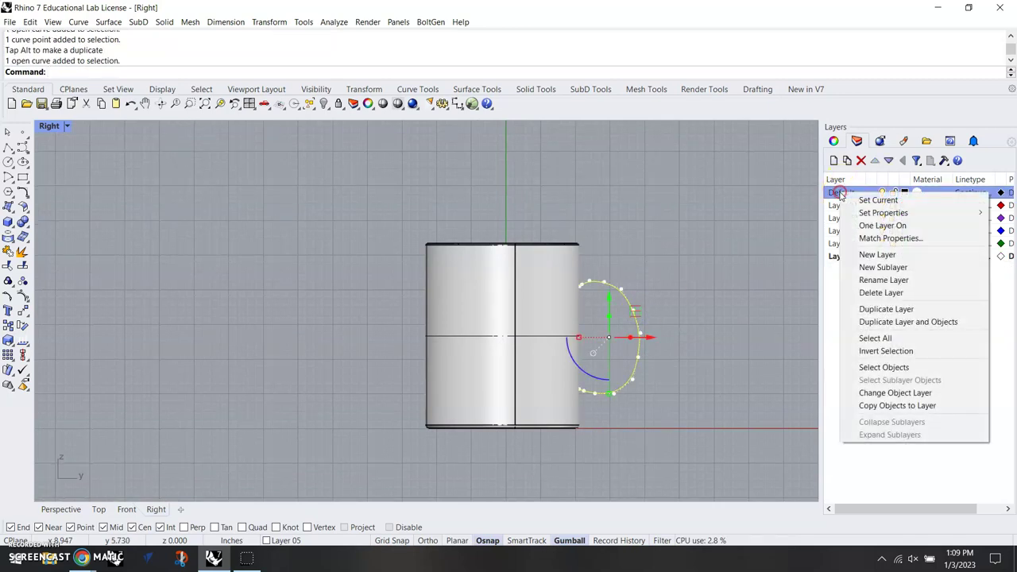
{"action": "left_click", "coordinate": [888, 393]}
{"action": "left_click", "coordinate": [708, 296]}
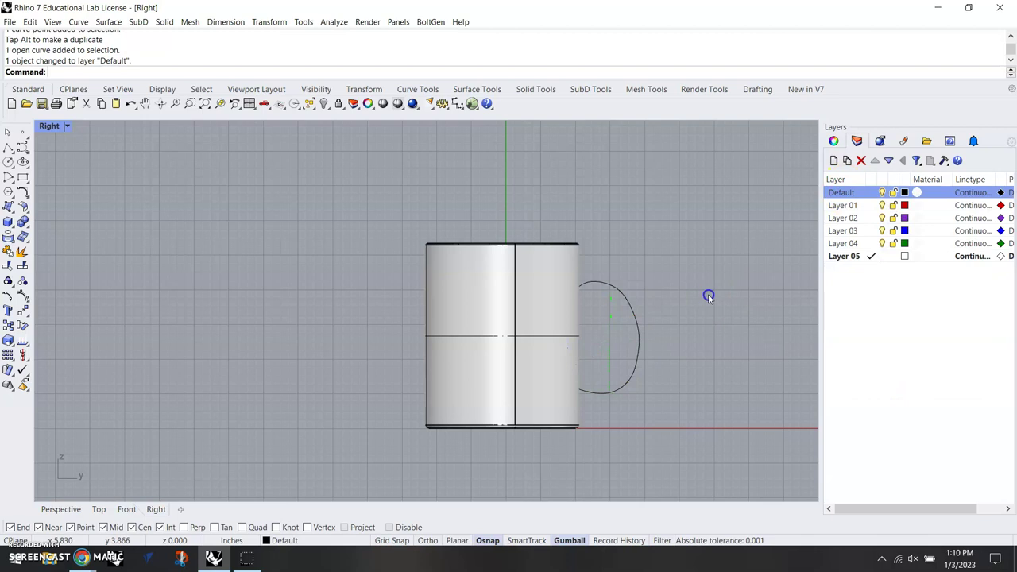
{"action": "double_click", "coordinate": [53, 127]}
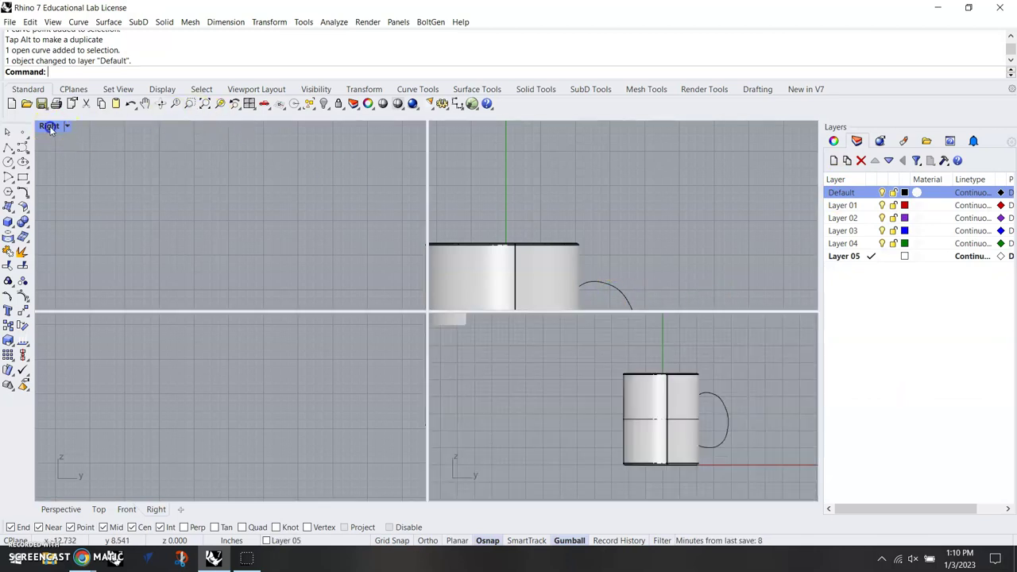
{"action": "double_click", "coordinate": [49, 317]}
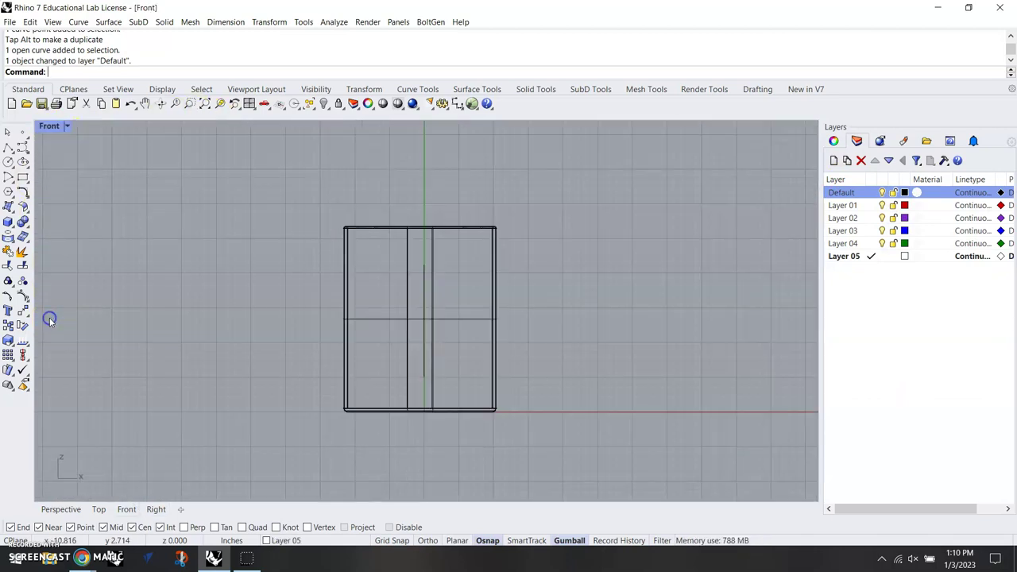
{"action": "right_click_drag", "start_coordinate": [288, 247], "coordinate": [326, 256]}
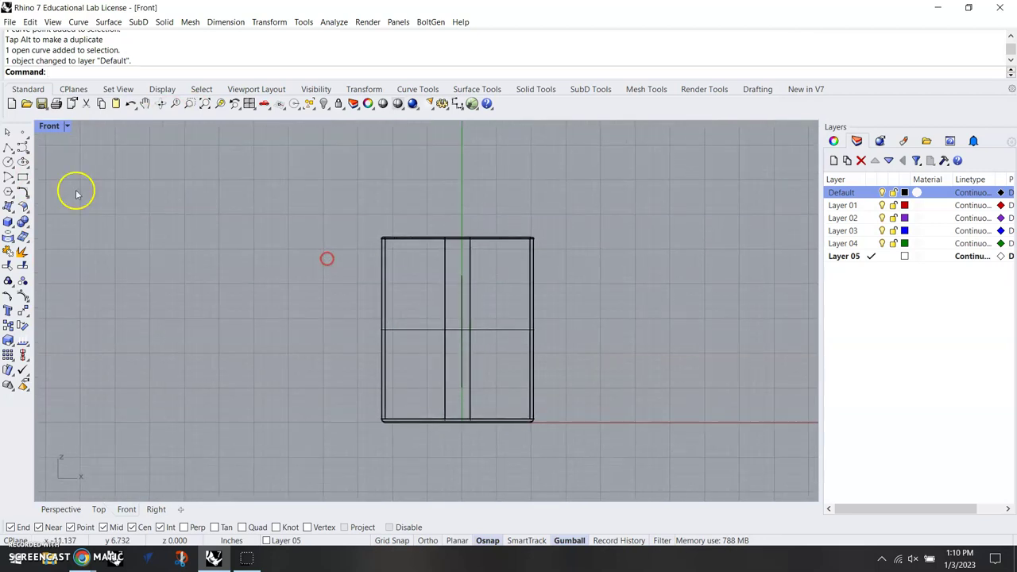
Step: With Default current, draw a small rectangle near the mug's top in the Front view
{"action": "left_click", "coordinate": [21, 176]}
{"action": "scroll", "coordinate": [320, 298], "scroll_direction": "up", "scroll_amount": 3}
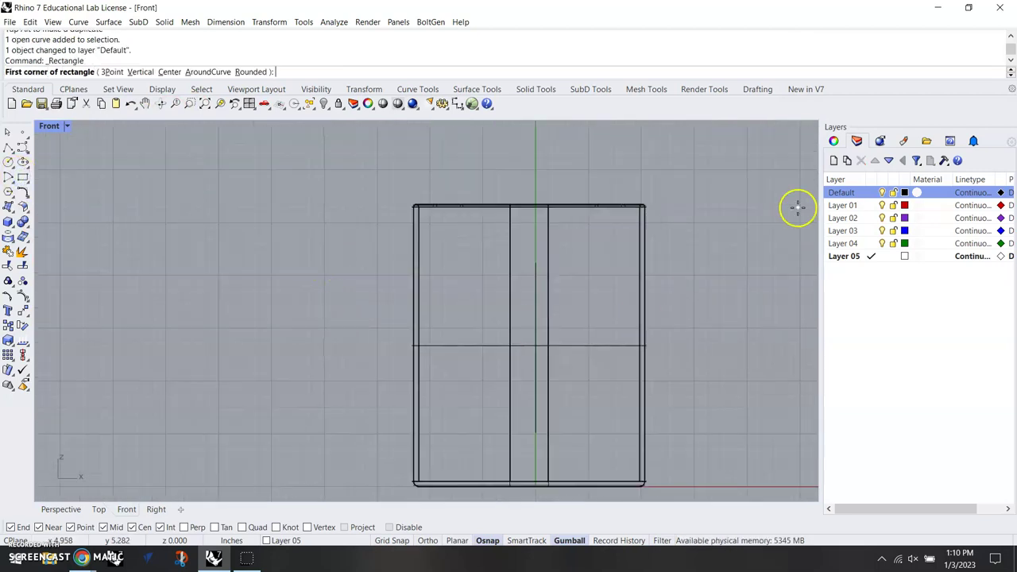
{"action": "left_click", "coordinate": [873, 193]}
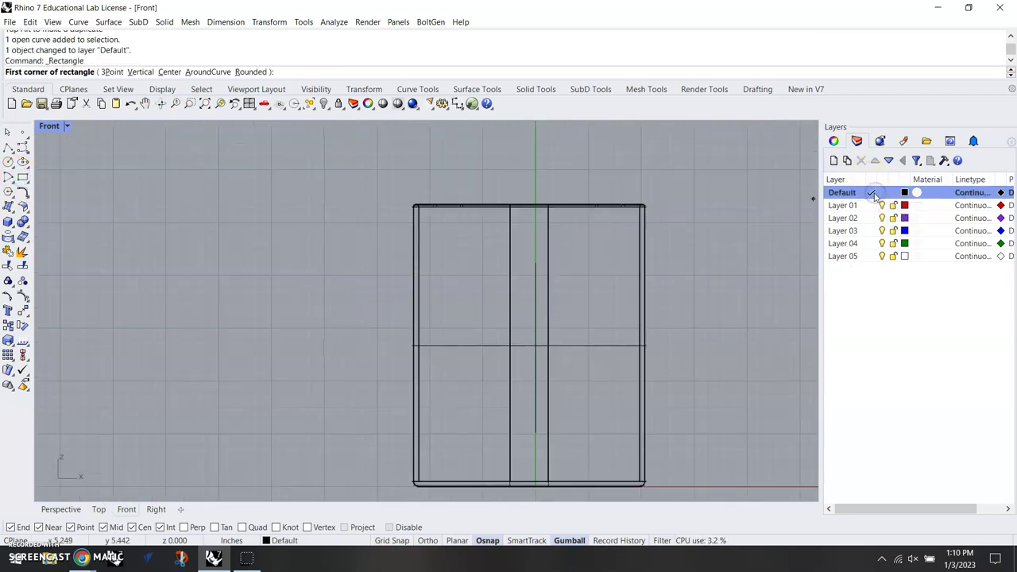
{"action": "scroll", "coordinate": [518, 264], "scroll_direction": "up", "scroll_amount": 3}
{"action": "left_click", "coordinate": [520, 266]}
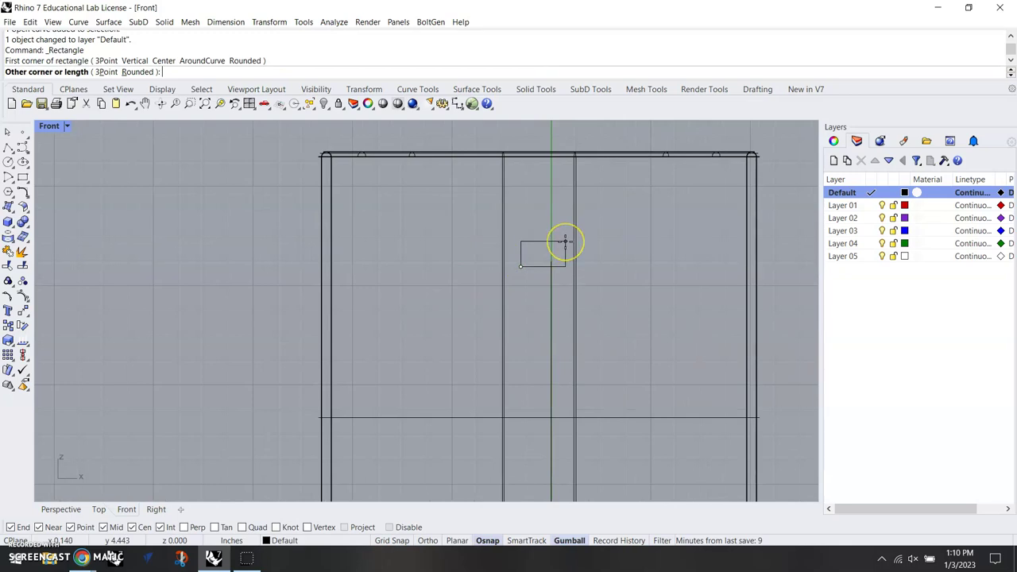
{"action": "left_click", "coordinate": [565, 241]}
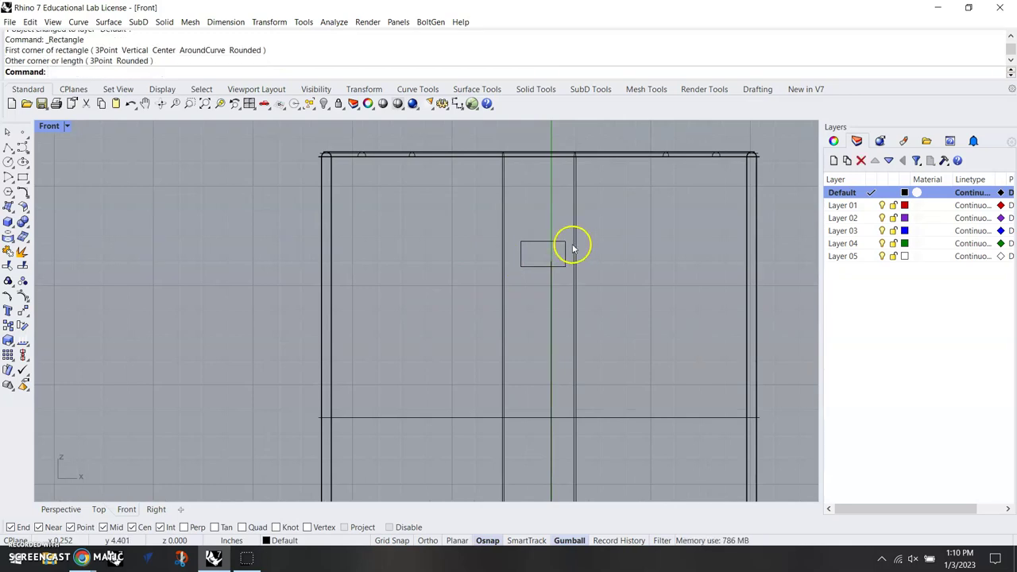
{"action": "scroll", "coordinate": [560, 252], "scroll_direction": "up", "scroll_amount": 3}
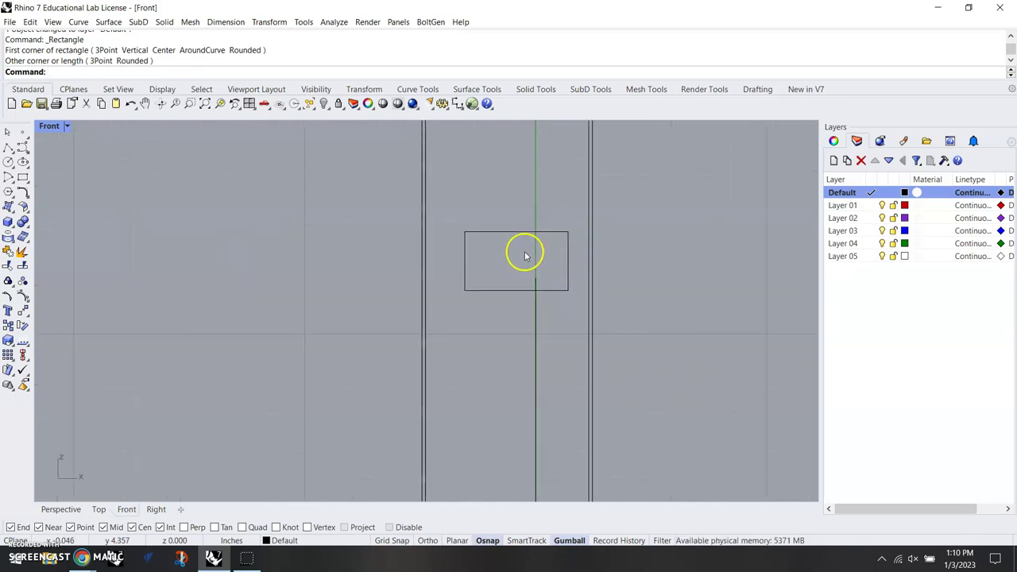
{"action": "scroll", "coordinate": [509, 247], "scroll_direction": "up", "scroll_amount": 1}
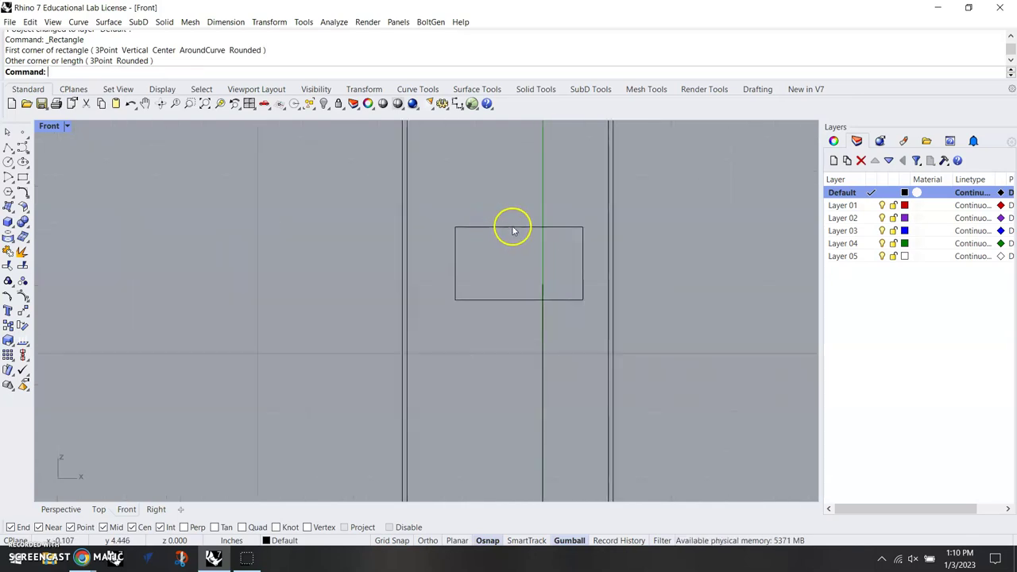
Step: Fillet the rectangle's top-left and bottom-left corners with radius 0.075
{"action": "key", "text": "Return"}
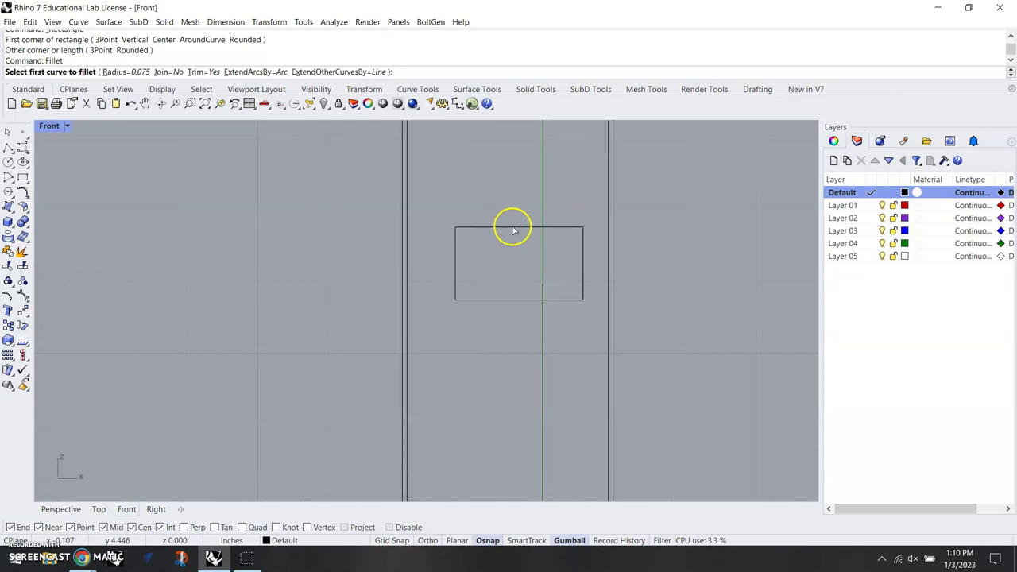
{"action": "left_click", "coordinate": [473, 227]}
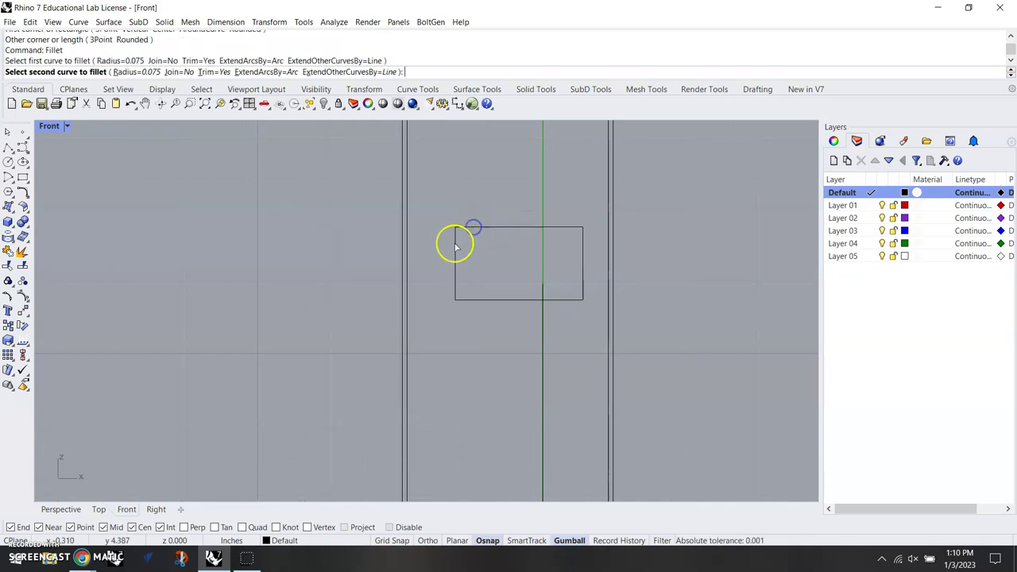
{"action": "left_click", "coordinate": [456, 247]}
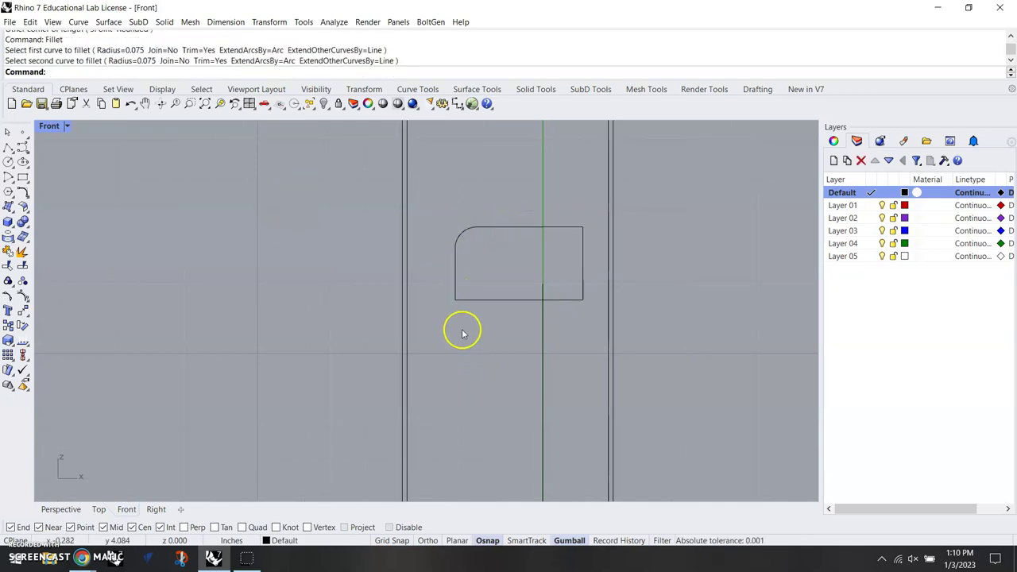
{"action": "right_click", "coordinate": [463, 332]}
{"action": "left_click", "coordinate": [455, 286]}
{"action": "left_click", "coordinate": [468, 299]}
Step: Fillet the rectangle's bottom-right and top-right corners with radius 0.075
{"action": "right_click", "coordinate": [575, 317]}
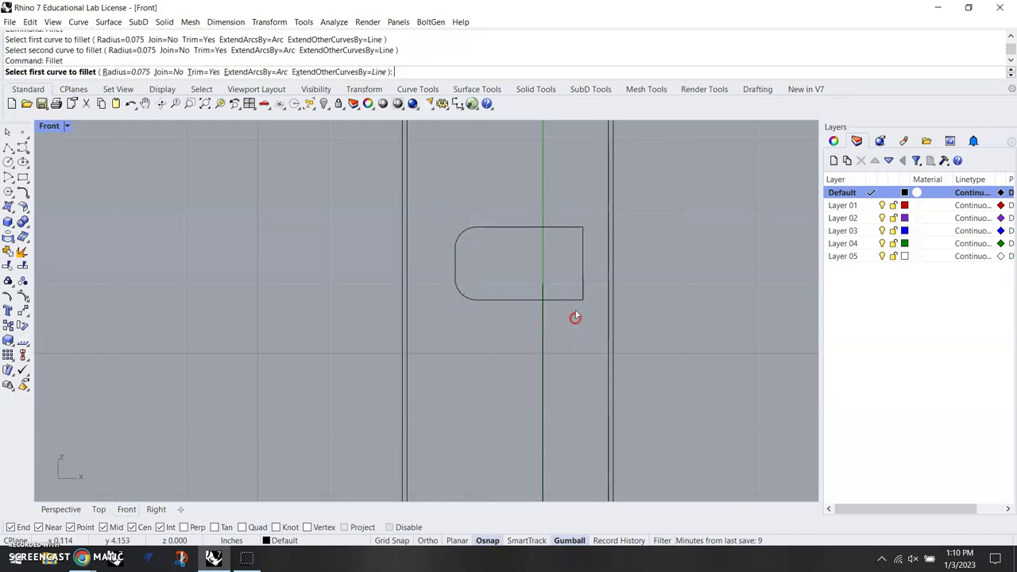
{"action": "left_click", "coordinate": [575, 299]}
{"action": "left_click", "coordinate": [587, 284]}
{"action": "right_click", "coordinate": [588, 251]}
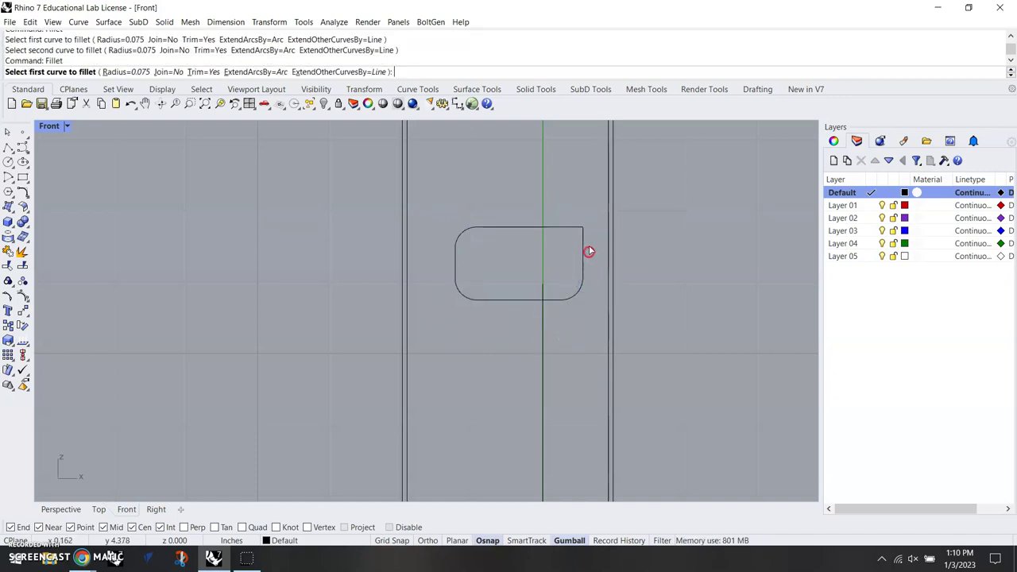
{"action": "left_click", "coordinate": [583, 246]}
{"action": "left_click", "coordinate": [572, 228]}
{"action": "scroll", "coordinate": [610, 326], "scroll_direction": "down", "scroll_amount": 5}
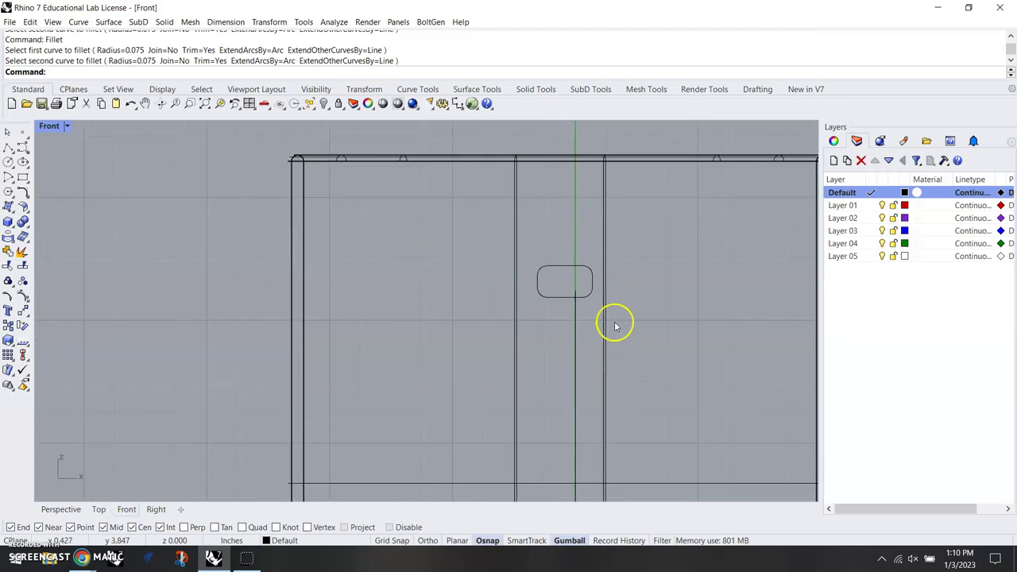
{"action": "scroll", "coordinate": [596, 318], "scroll_direction": "up", "scroll_amount": 3}
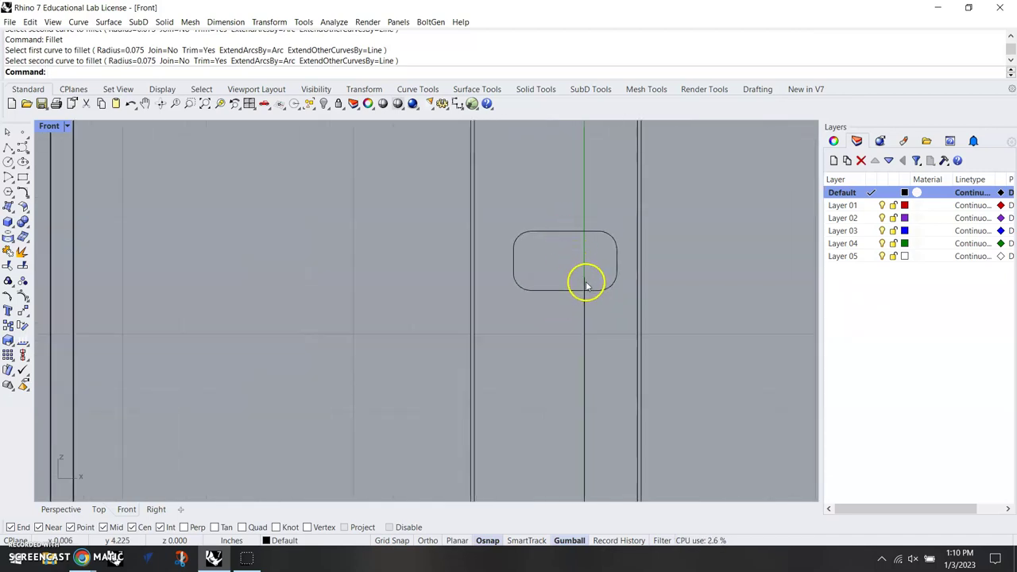
Step: Hide the mug body, orbiting the Perspective view so the handle sits on the right
{"action": "double_click", "coordinate": [50, 127]}
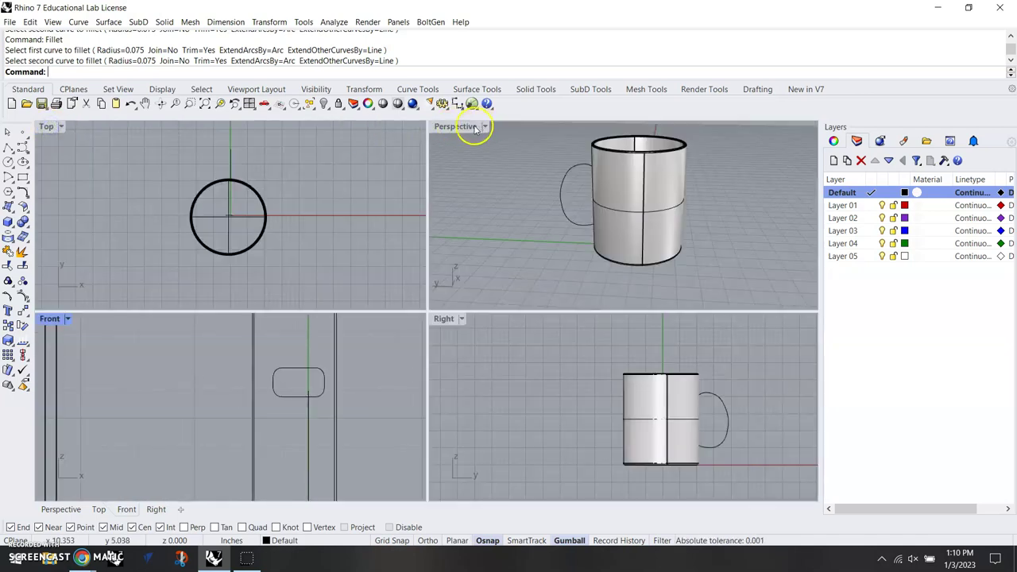
{"action": "right_click_drag", "start_coordinate": [588, 221], "coordinate": [739, 216]}
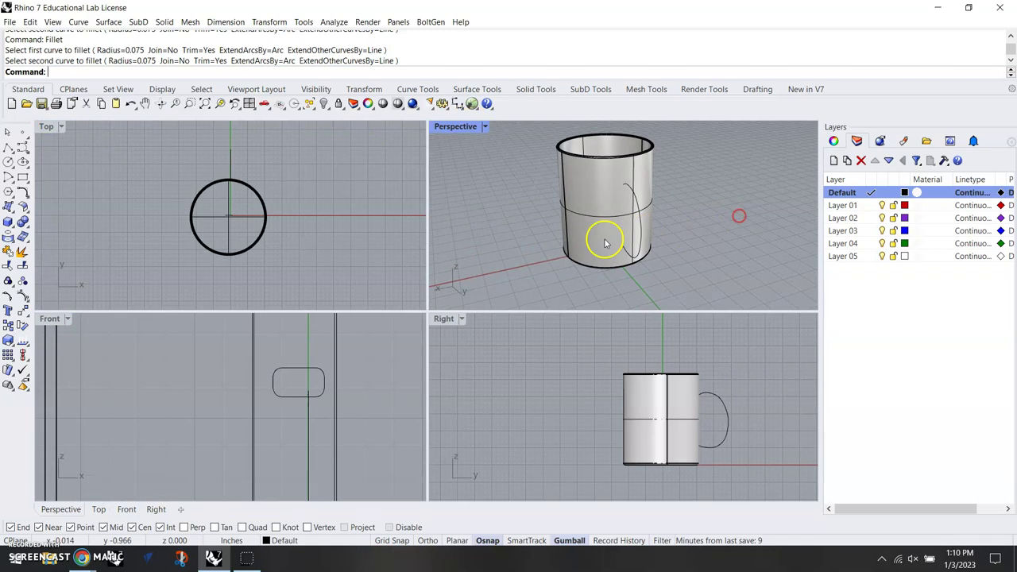
{"action": "right_click_drag", "start_coordinate": [604, 243], "coordinate": [641, 236]}
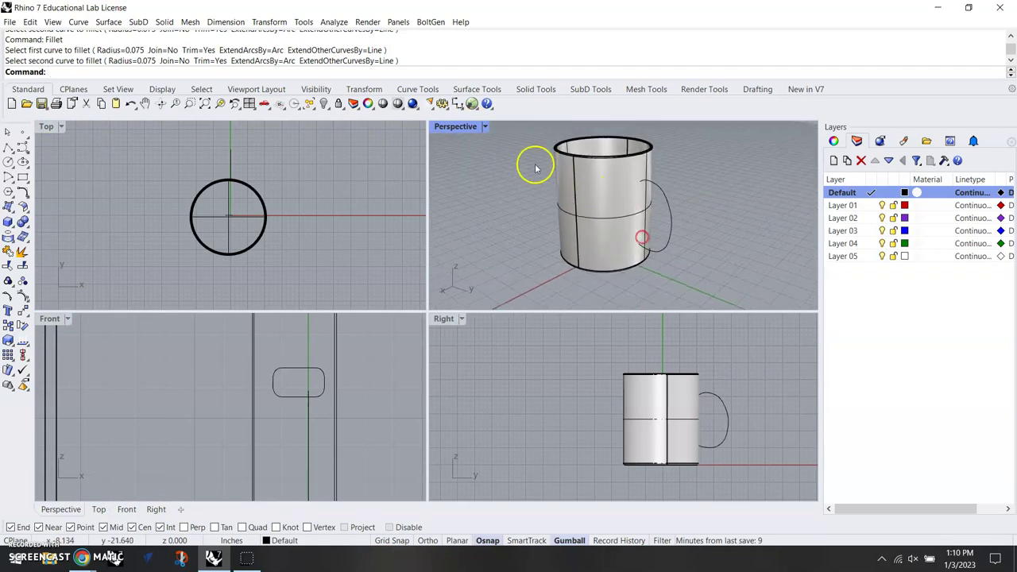
{"action": "left_click", "coordinate": [591, 171]}
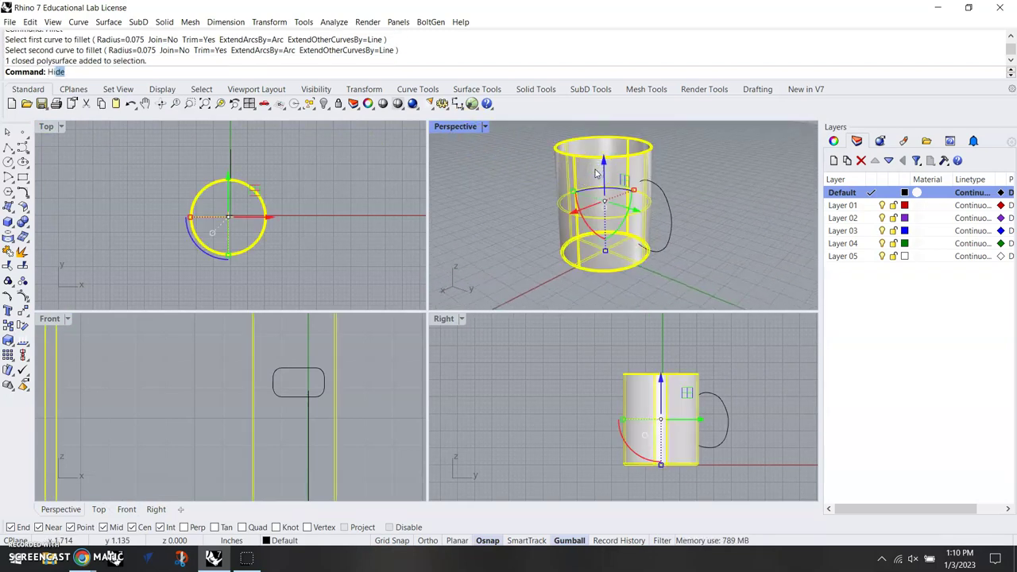
{"action": "key", "text": "Return"}
{"action": "left_click", "coordinate": [597, 175]}
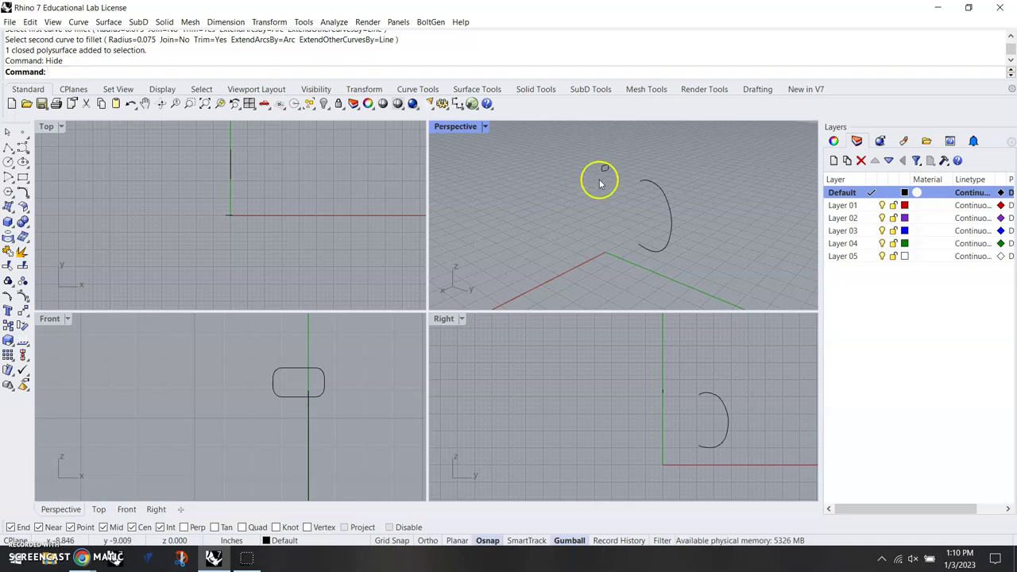
{"action": "scroll", "coordinate": [604, 171], "scroll_direction": "up", "scroll_amount": 6}
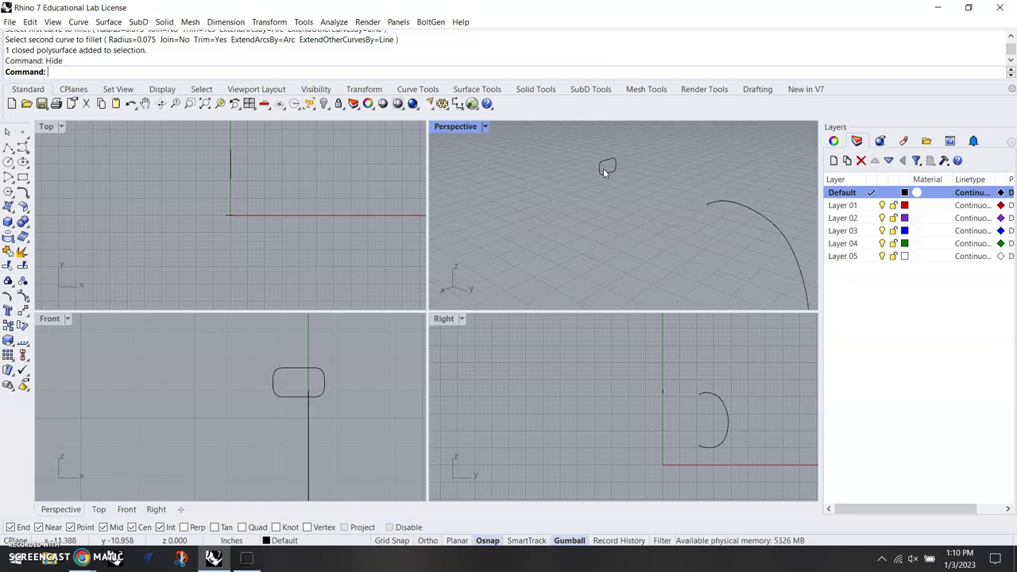
Step: Draw a vertical polyline from the profile's top-edge midpoint to its bottom edge, then select both curves
{"action": "left_click", "coordinate": [10, 146]}
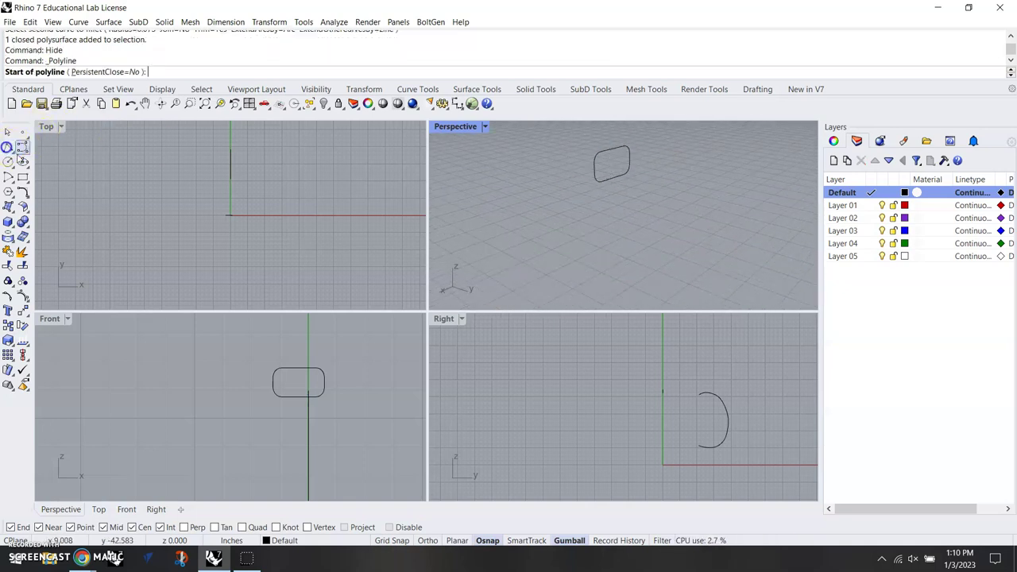
{"action": "scroll", "coordinate": [307, 381], "scroll_direction": "up", "scroll_amount": 5}
{"action": "left_click", "coordinate": [291, 358]}
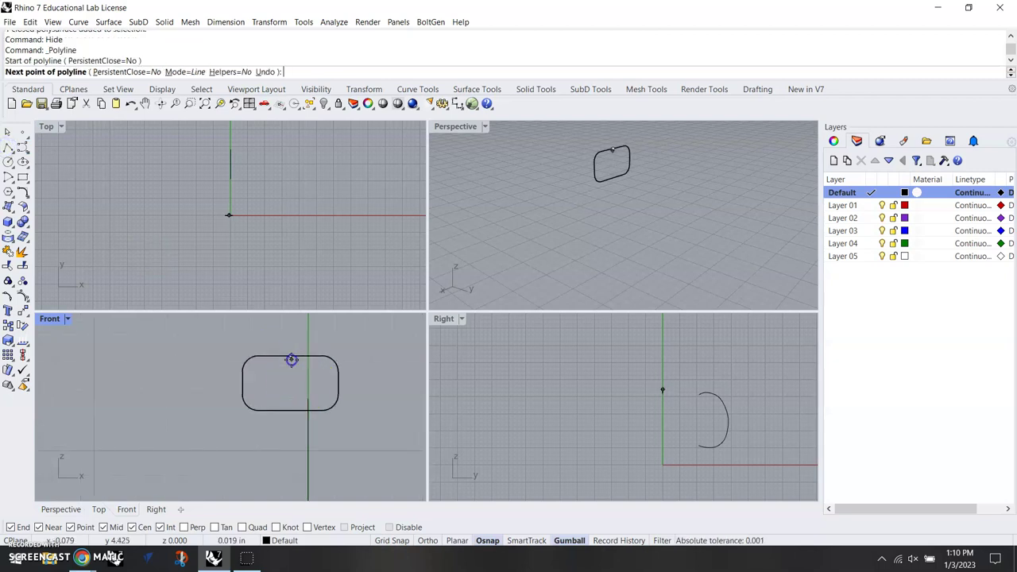
{"action": "left_click", "coordinate": [283, 408]}
{"action": "key", "text": "Return"}
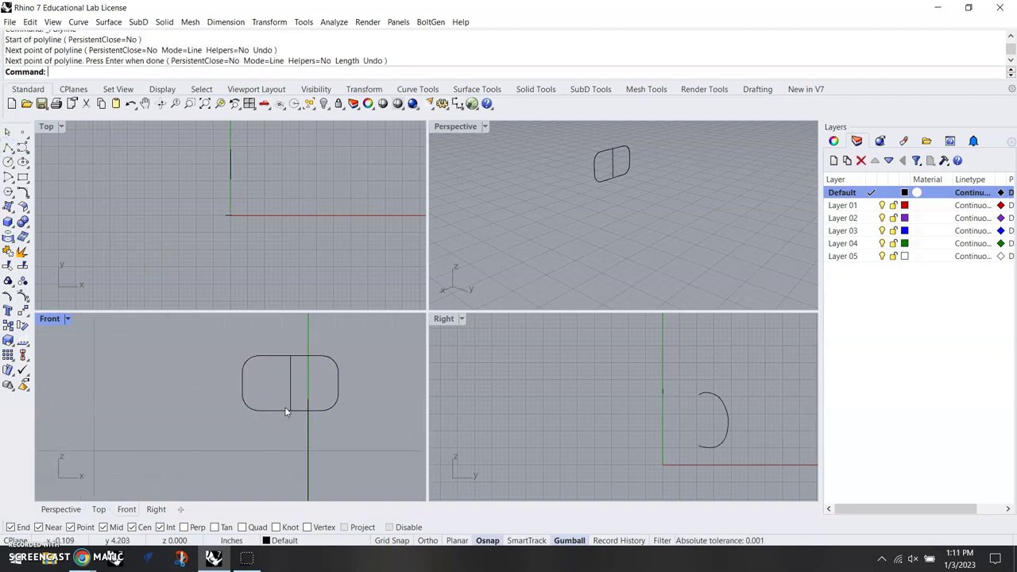
{"action": "left_click_drag", "start_coordinate": [309, 405], "coordinate": [274, 440]}
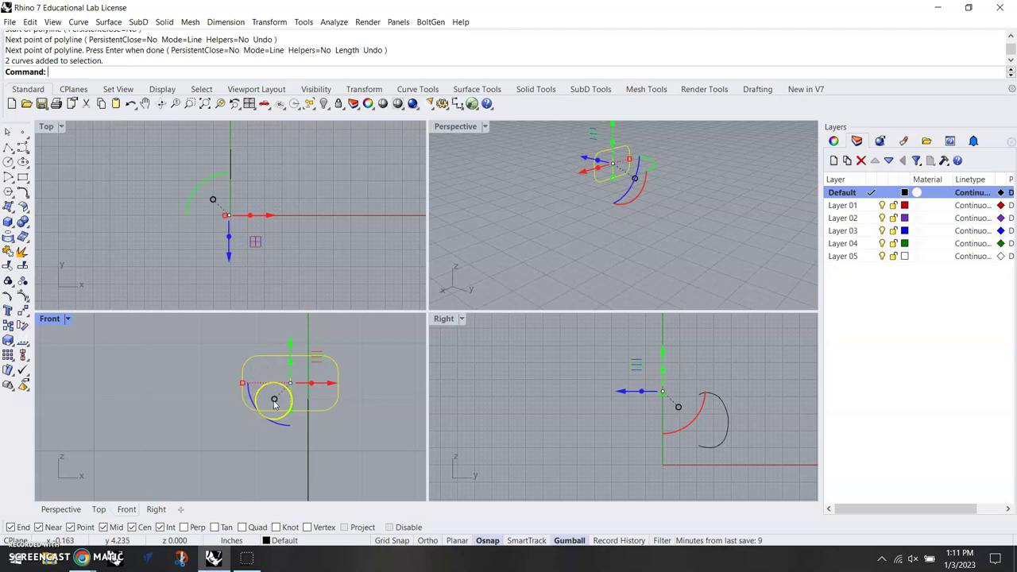
Step: Move the profile and centre line from the line's midpoint in the Front view
{"action": "type", "text": "move"}
{"action": "key", "text": "Return"}
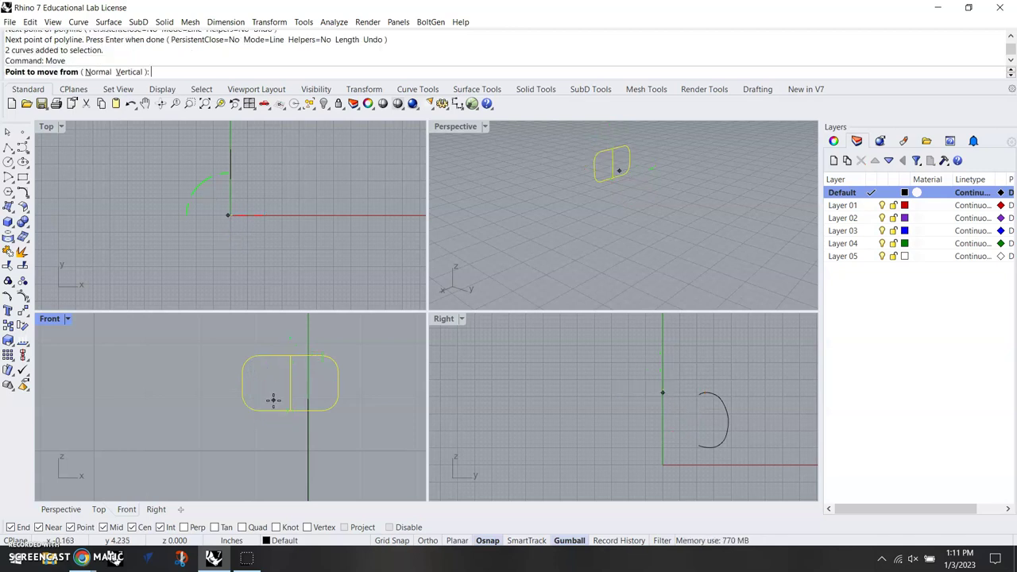
{"action": "left_click", "coordinate": [289, 384]}
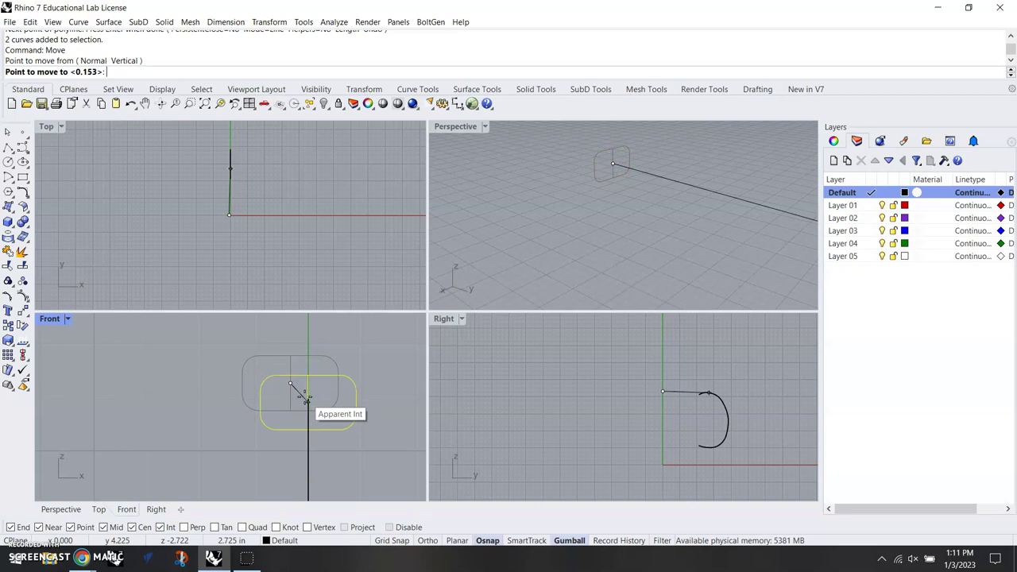
{"action": "left_click", "coordinate": [305, 397]}
{"action": "right_click_drag", "start_coordinate": [483, 286], "coordinate": [771, 267]}
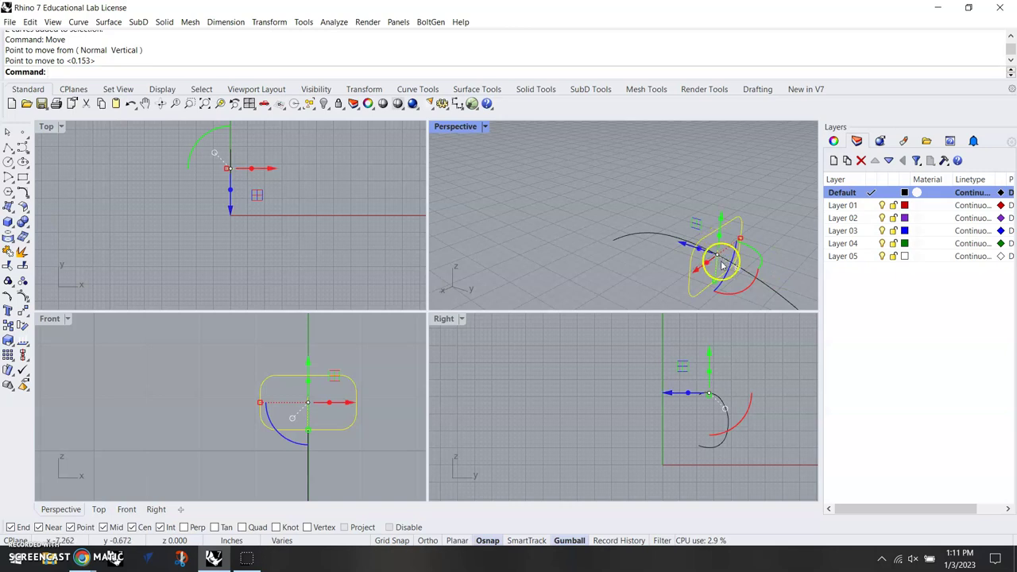
{"action": "scroll", "coordinate": [720, 257], "scroll_direction": "up", "scroll_amount": 5}
{"action": "scroll", "coordinate": [718, 259], "scroll_direction": "down", "scroll_amount": 4}
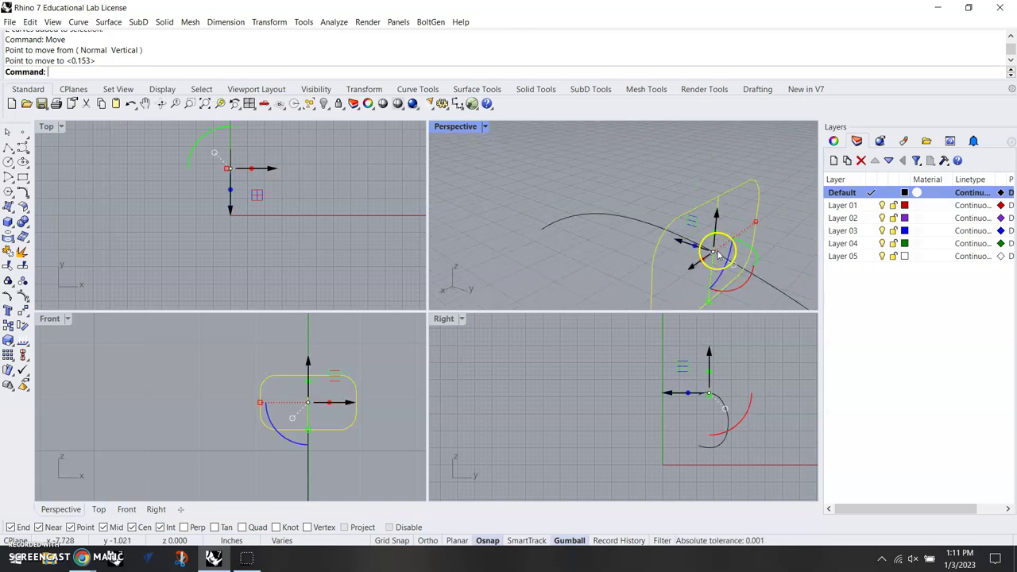
Step: In the maximized Perspective view, move the profile's midpoint onto the handle path's end point
{"action": "double_click", "coordinate": [463, 129]}
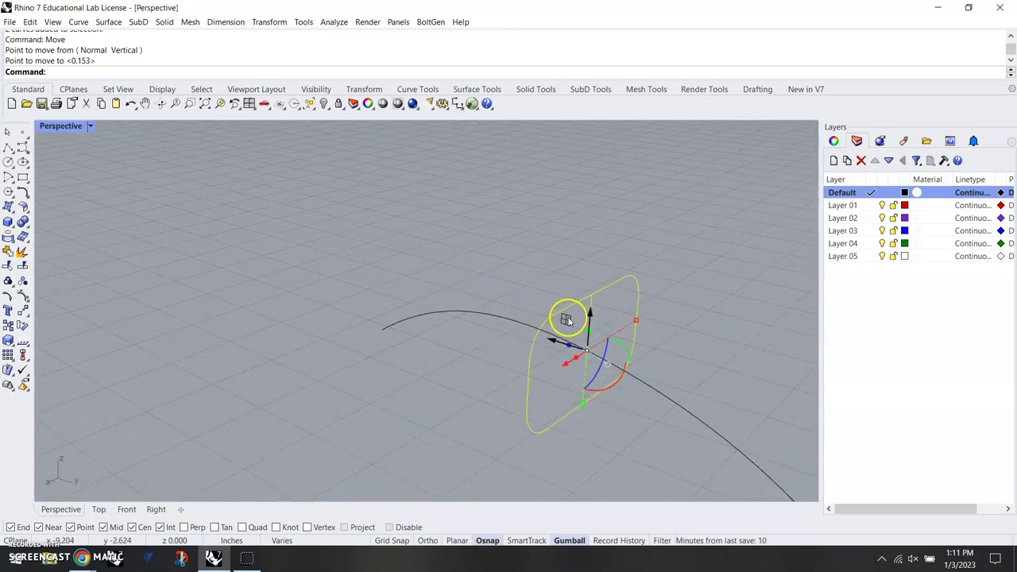
{"action": "key", "text": "Return"}
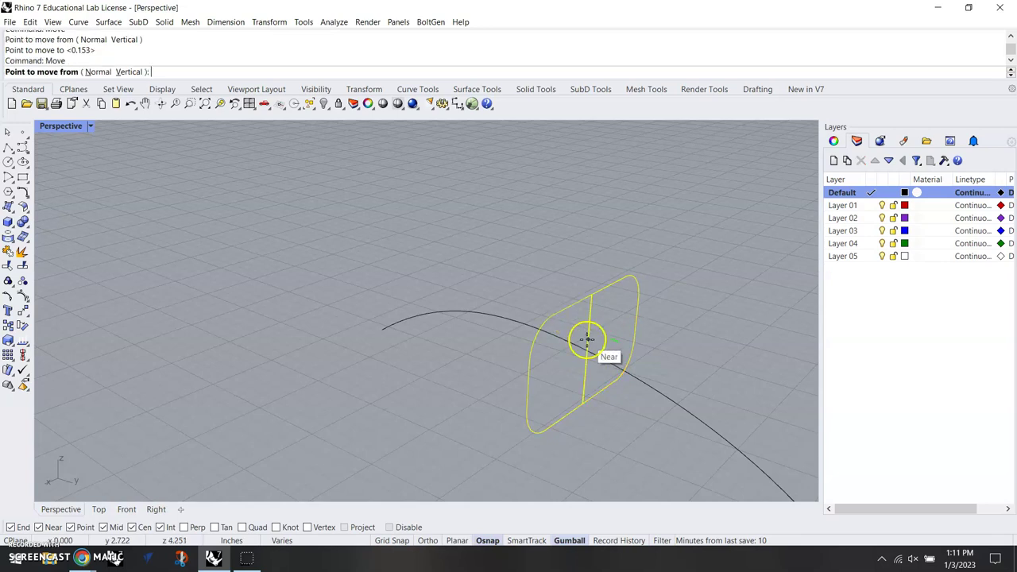
{"action": "scroll", "coordinate": [588, 342], "scroll_direction": "up", "scroll_amount": 2}
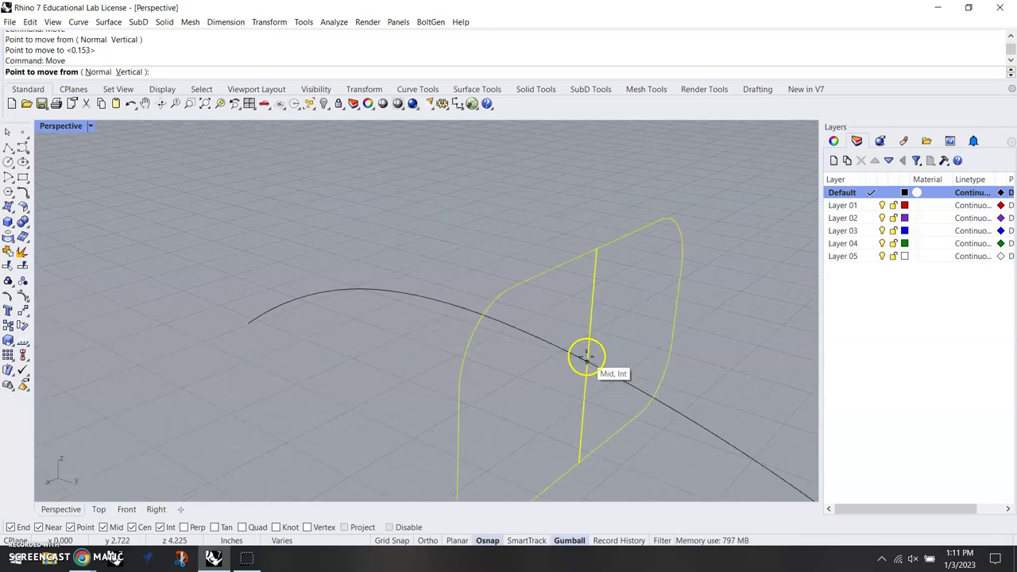
{"action": "left_click", "coordinate": [585, 359]}
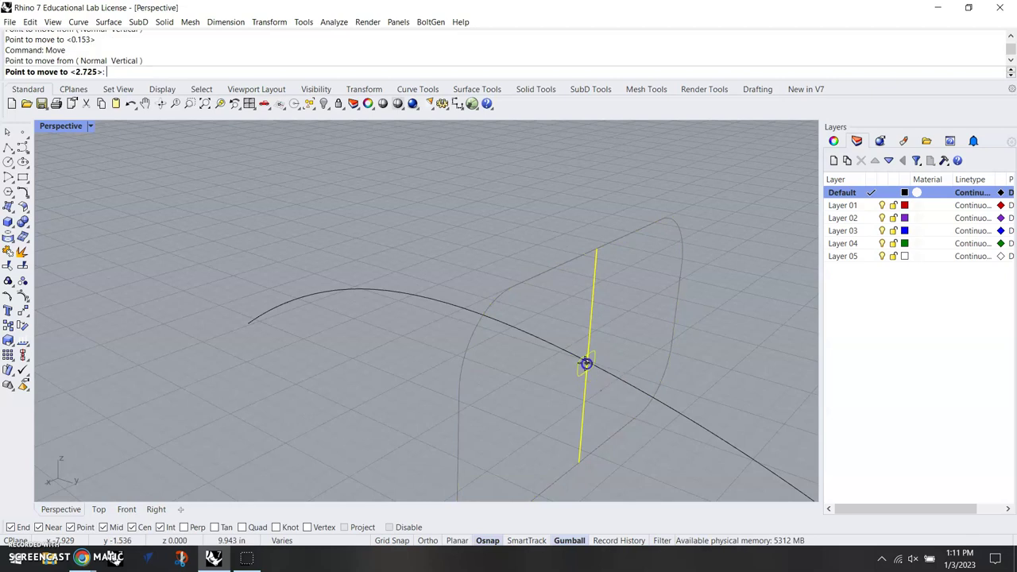
{"action": "left_click", "coordinate": [249, 325]}
{"action": "left_click", "coordinate": [434, 408]}
Step: Delete the vertical centre line and restore the four-view layout to see the full C-shaped path
{"action": "scroll", "coordinate": [434, 409], "scroll_direction": "down", "scroll_amount": 5}
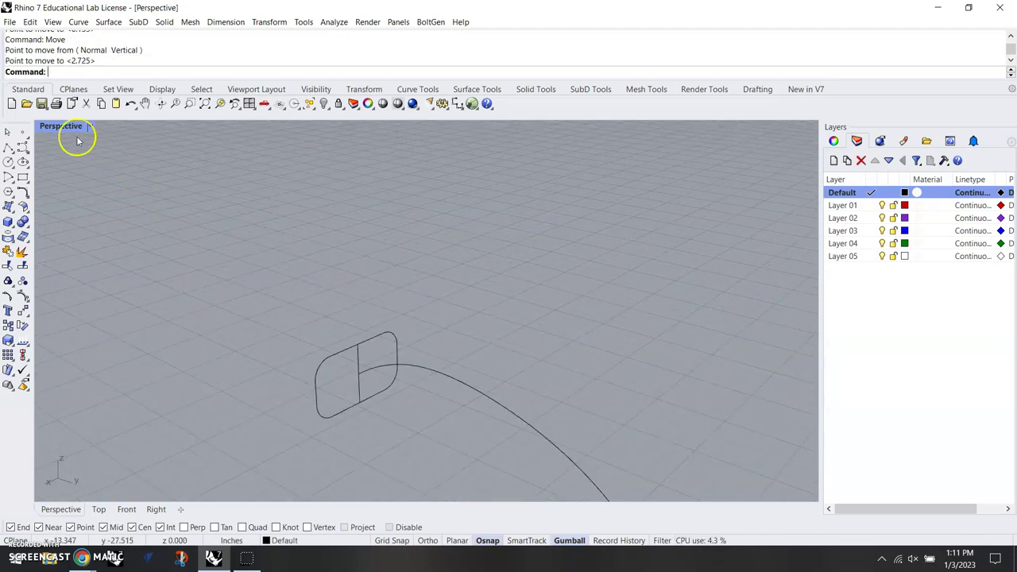
{"action": "mouse_move", "coordinate": [389, 318]}
{"action": "right_mouse_down"}
{"action": "mouse_move", "coordinate": [397, 309]}
{"action": "mouse_move", "coordinate": [447, 329]}
{"action": "right_mouse_up"}
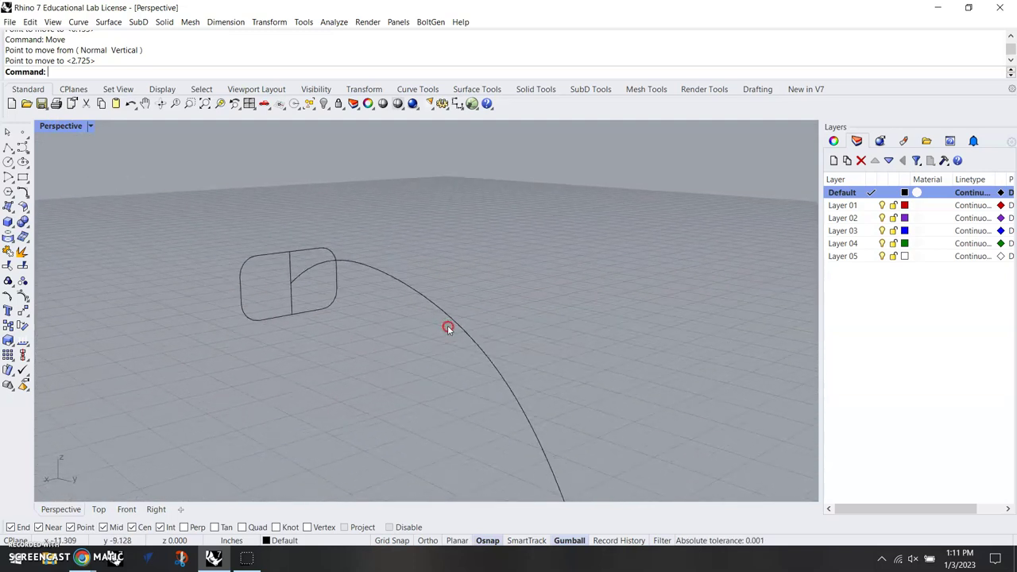
{"action": "scroll", "coordinate": [328, 286], "scroll_direction": "up", "scroll_amount": 3}
{"action": "left_click", "coordinate": [236, 239]}
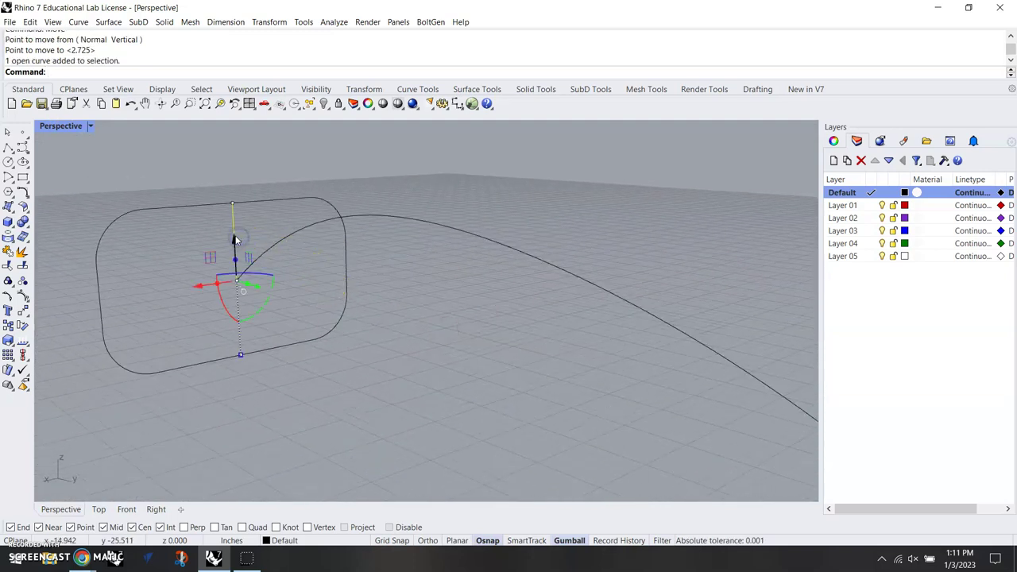
{"action": "key", "text": "Delete"}
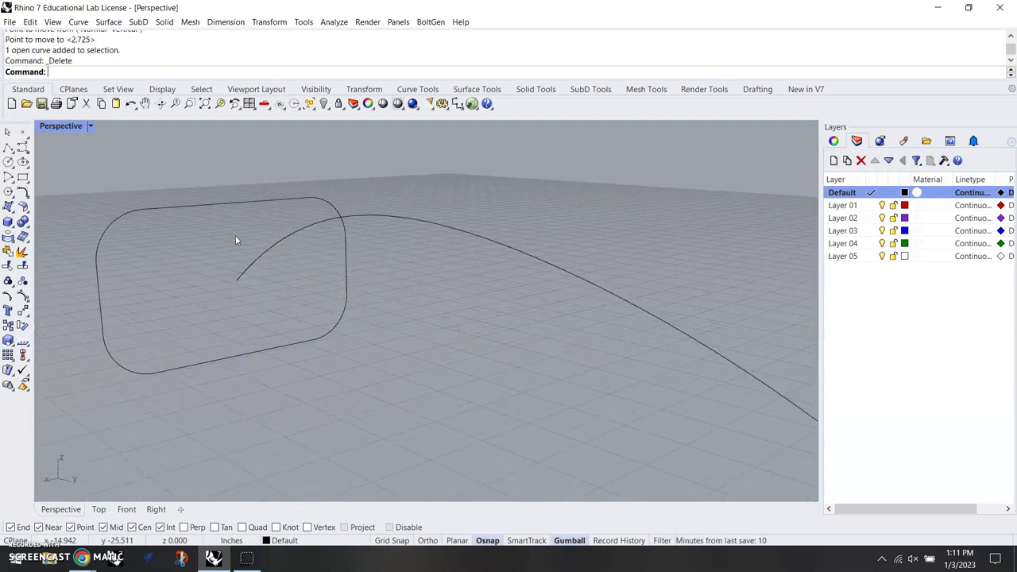
{"action": "double_click", "coordinate": [63, 127]}
{"action": "scroll", "coordinate": [552, 278], "scroll_direction": "down", "scroll_amount": 3}
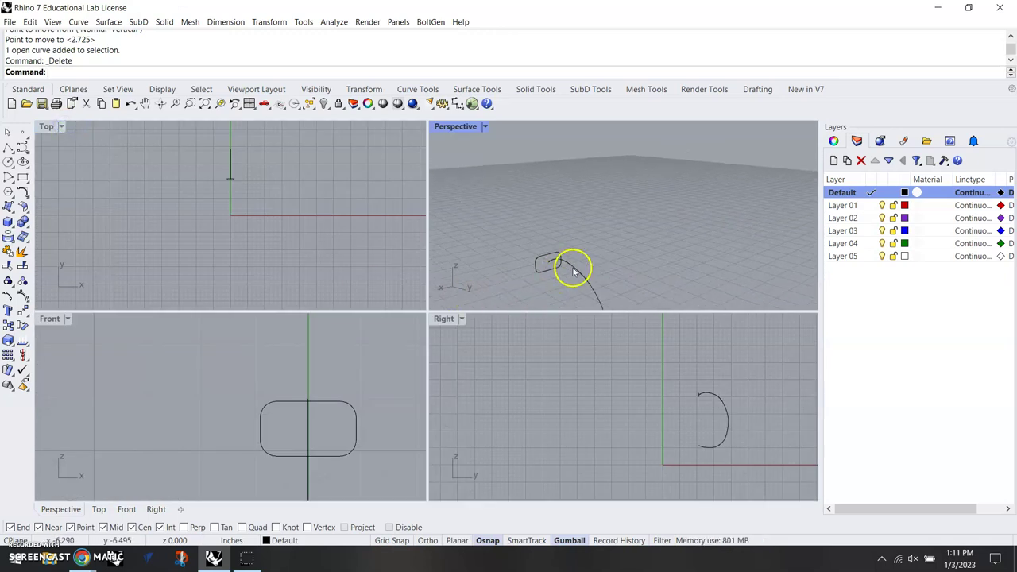
{"action": "mouse_move", "coordinate": [574, 270]}
{"action": "right_mouse_down"}
{"action": "mouse_move", "coordinate": [617, 220]}
{"action": "mouse_move", "coordinate": [642, 231]}
{"action": "right_mouse_up"}
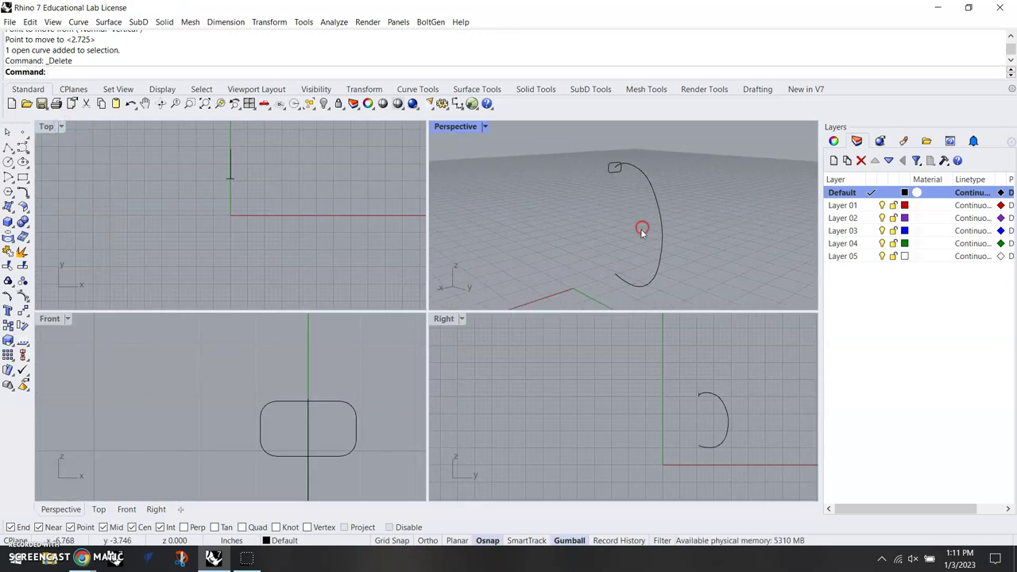
Step: Sweep1 the rounded rectangle along the C-shaped rail to create the handle
{"action": "left_click", "coordinate": [616, 165]}
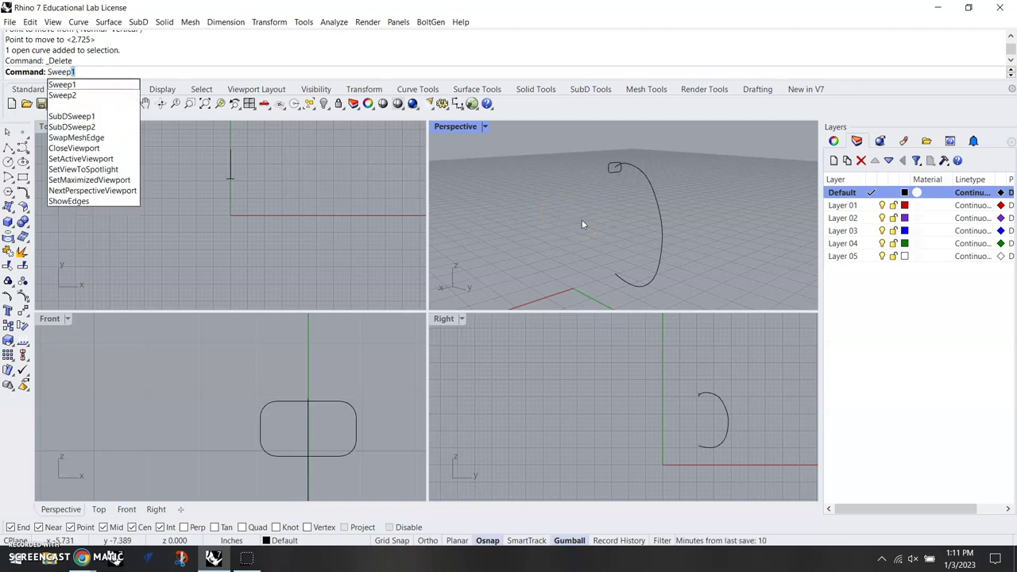
{"action": "key", "text": "Return"}
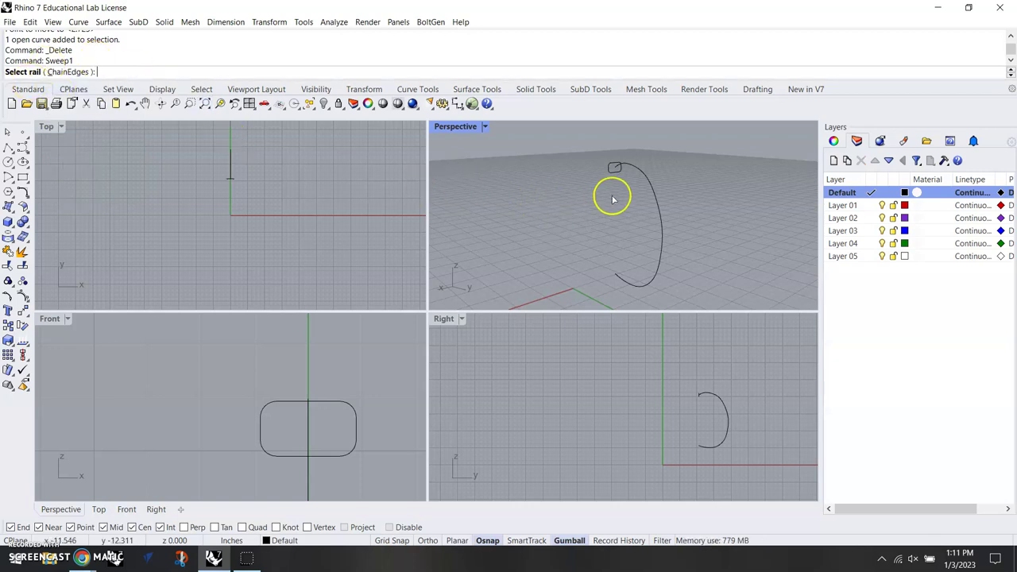
{"action": "left_click", "coordinate": [658, 205]}
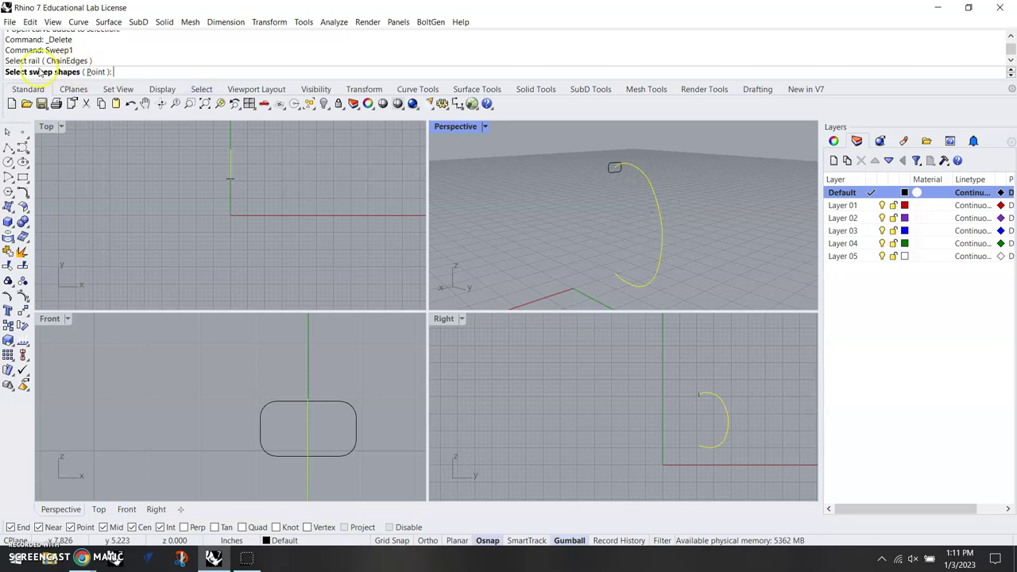
{"action": "scroll", "coordinate": [609, 173], "scroll_direction": "up", "scroll_amount": 3}
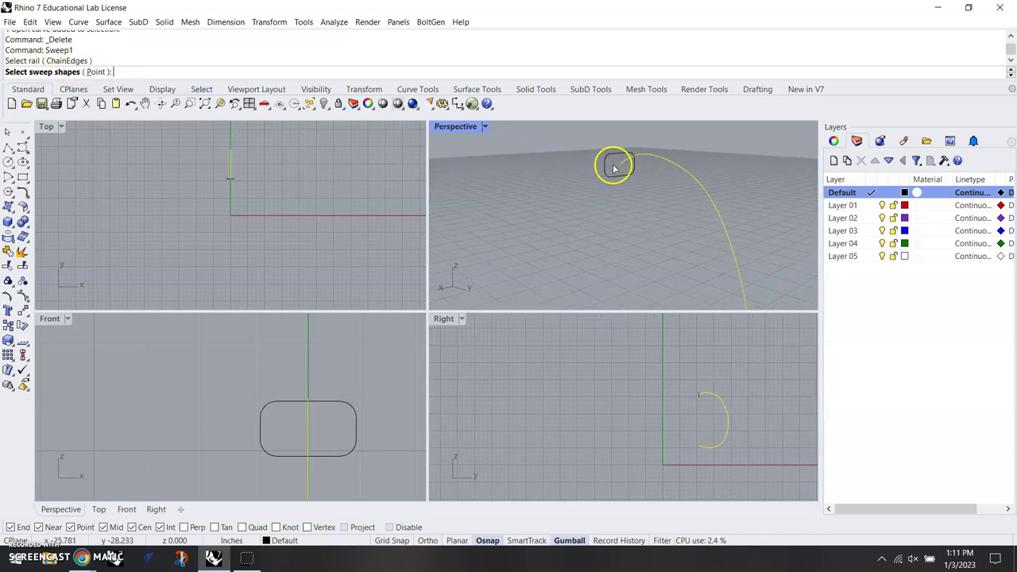
{"action": "left_click", "coordinate": [619, 157]}
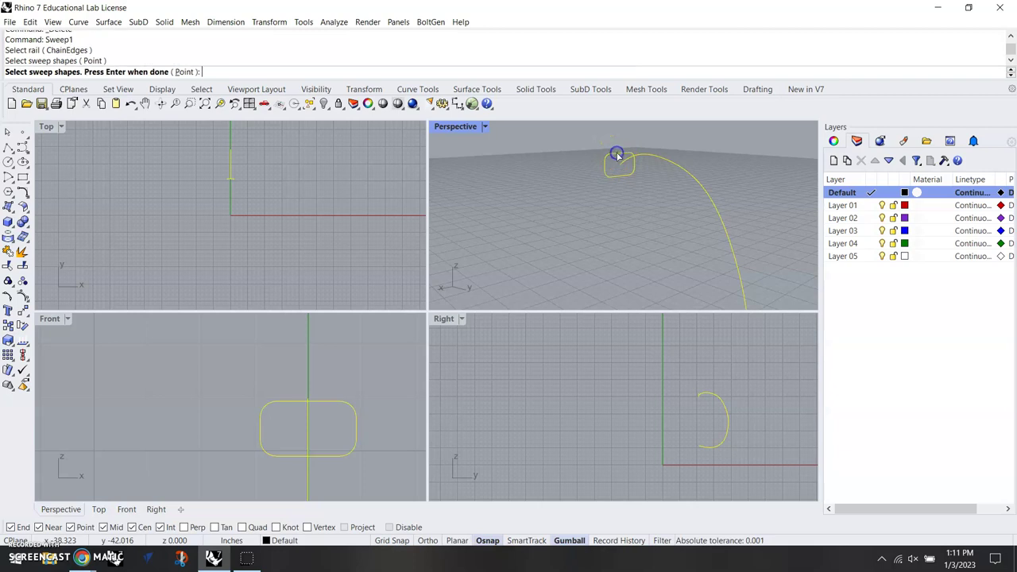
{"action": "scroll", "coordinate": [691, 222], "scroll_direction": "down", "scroll_amount": 3}
{"action": "key", "text": "Return"}
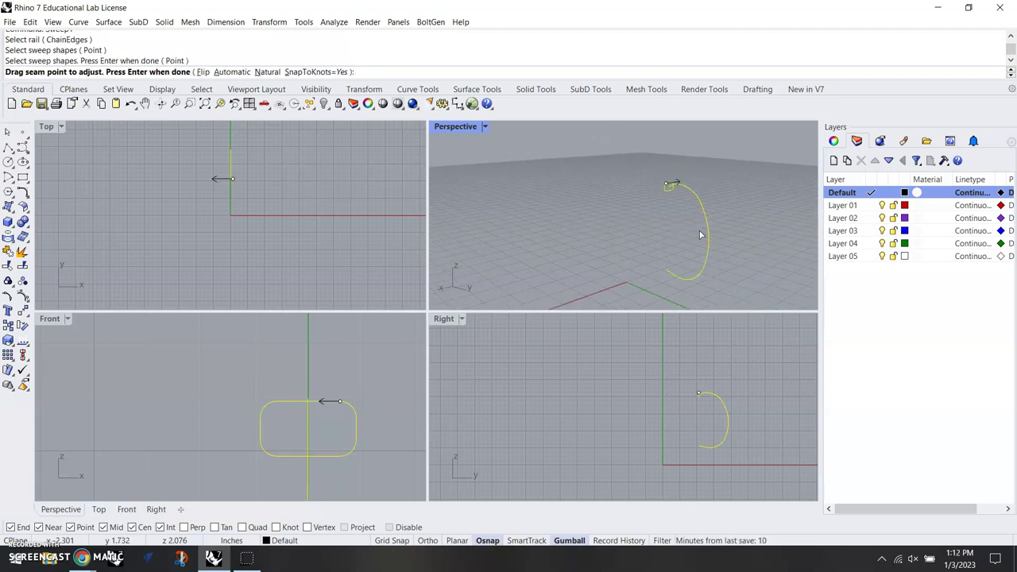
{"action": "key", "text": "Return"}
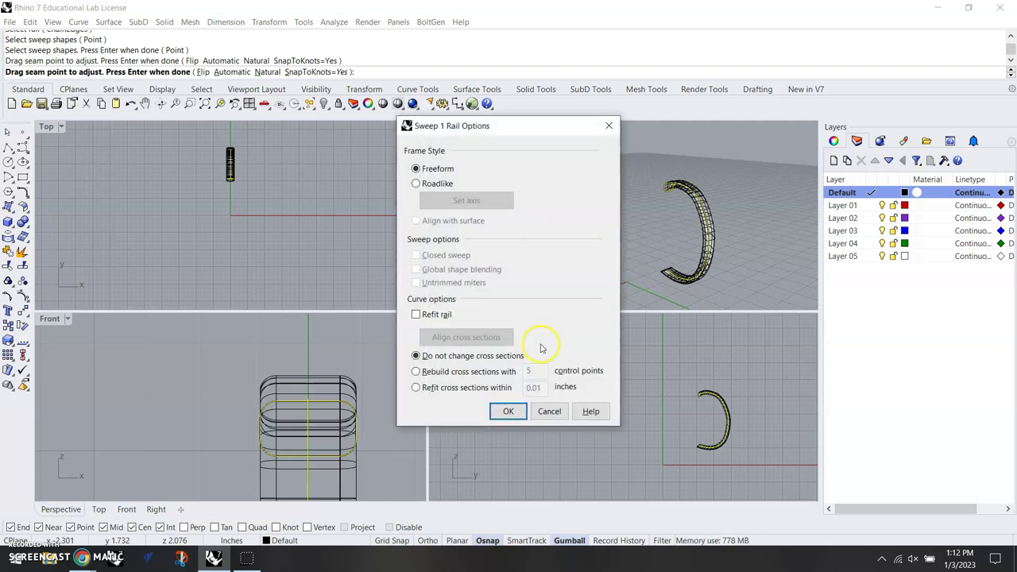
{"action": "left_click", "coordinate": [508, 412]}
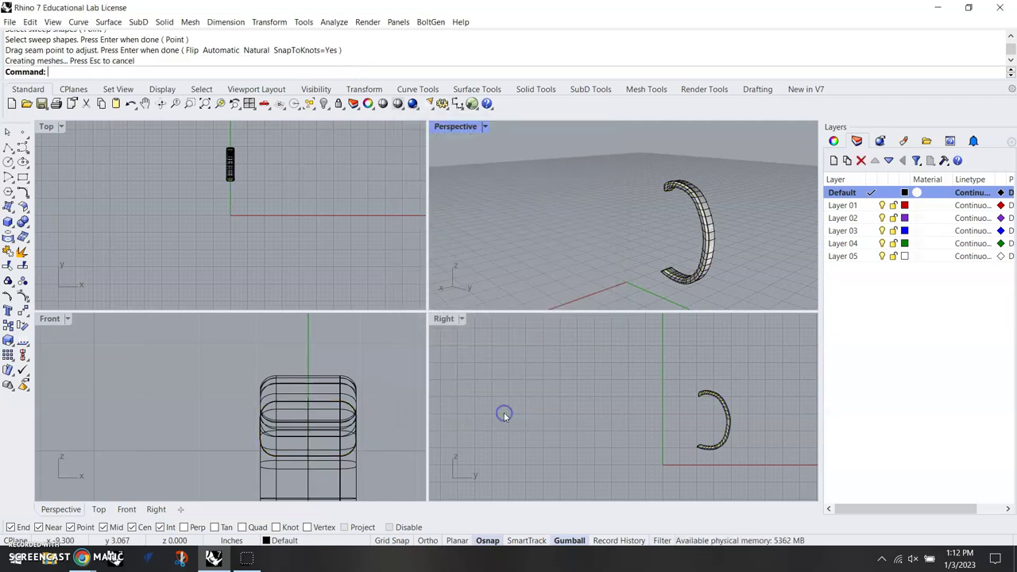
Step: Run Show to bring back the hidden mug body
{"action": "left_click", "coordinate": [644, 233]}
{"action": "type", "text": "Show"}
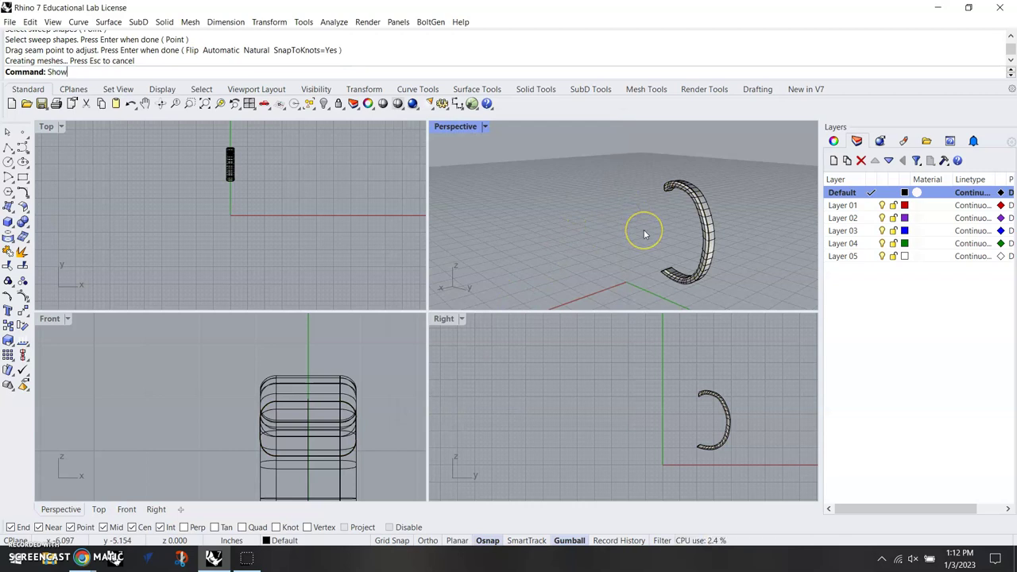
{"action": "key", "text": "Return"}
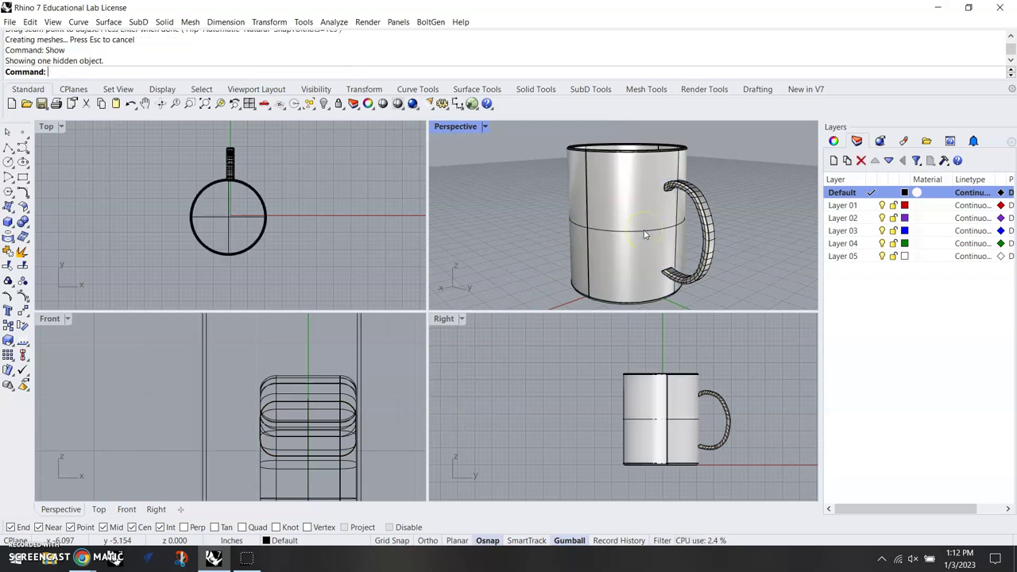
Step: In the maximized Perspective view, slide the handle slightly left toward the mug body
{"action": "double_click", "coordinate": [453, 127]}
{"action": "right_click_drag", "start_coordinate": [473, 354], "coordinate": [501, 360]}
{"action": "scroll", "coordinate": [589, 262], "scroll_direction": "up", "scroll_amount": 3}
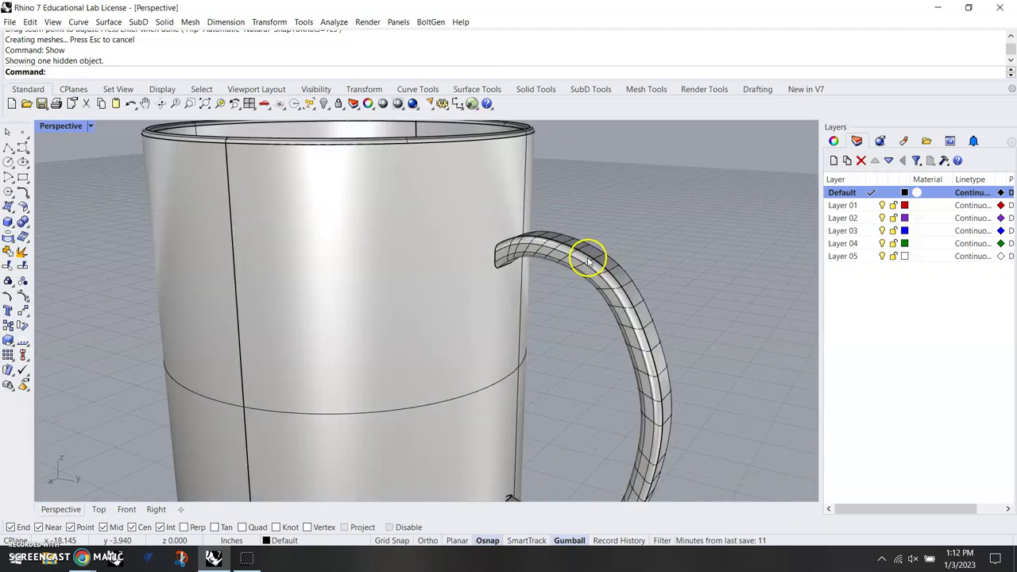
{"action": "scroll", "coordinate": [588, 262], "scroll_direction": "down", "scroll_amount": 4}
{"action": "right_click_drag", "start_coordinate": [532, 446], "coordinate": [556, 415]}
{"action": "scroll", "coordinate": [548, 409], "scroll_direction": "up", "scroll_amount": 5}
{"action": "scroll", "coordinate": [539, 405], "scroll_direction": "up", "scroll_amount": 3}
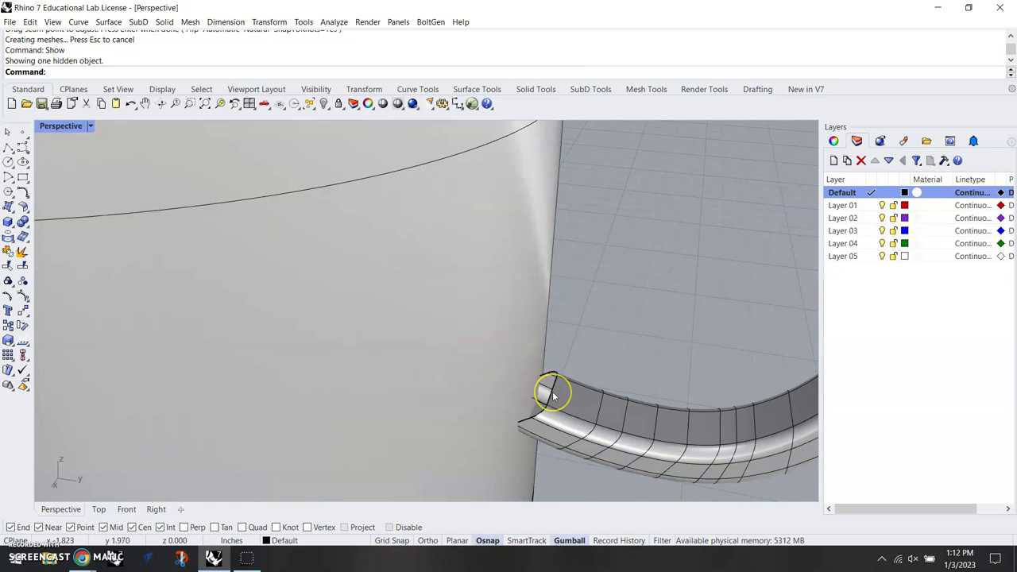
{"action": "scroll", "coordinate": [554, 395], "scroll_direction": "down", "scroll_amount": 6}
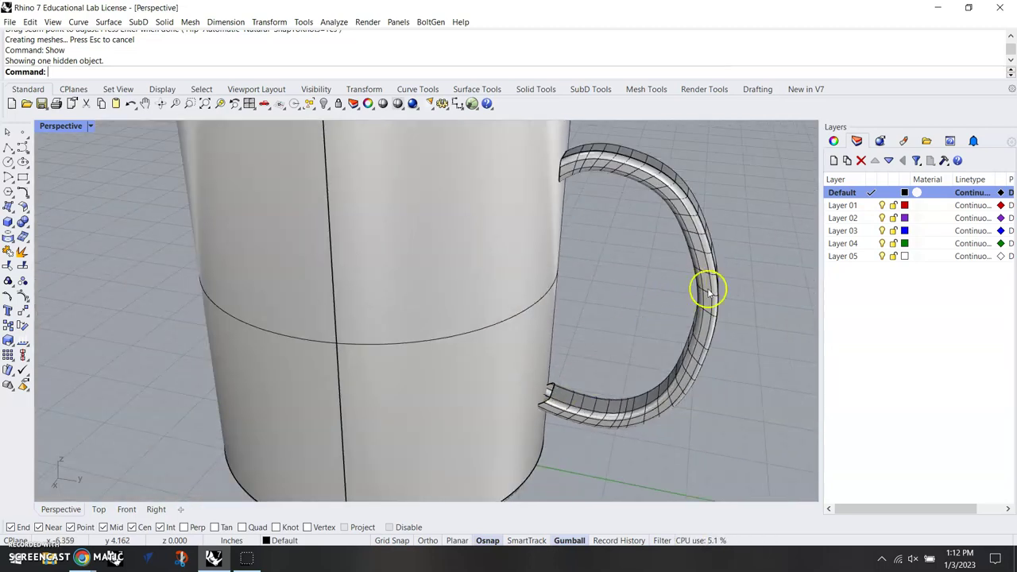
{"action": "left_click", "coordinate": [708, 291]}
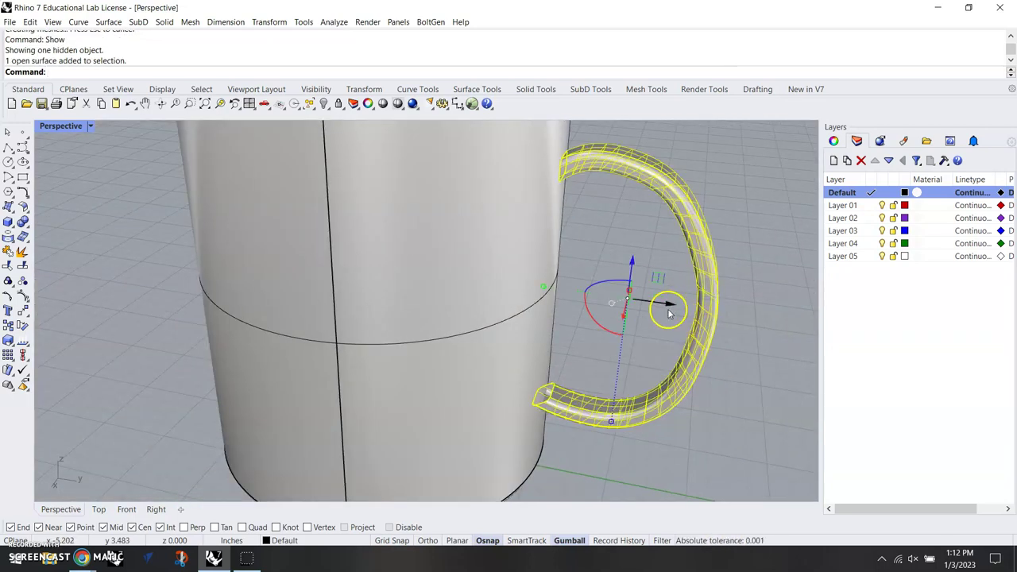
{"action": "left_click_drag", "start_coordinate": [669, 305], "coordinate": [660, 300]}
{"action": "left_click", "coordinate": [740, 400]}
Step: Nudge the handle a bit further into the body and orbit to check both ends pass through
{"action": "right_click_drag", "start_coordinate": [635, 421], "coordinate": [676, 336]}
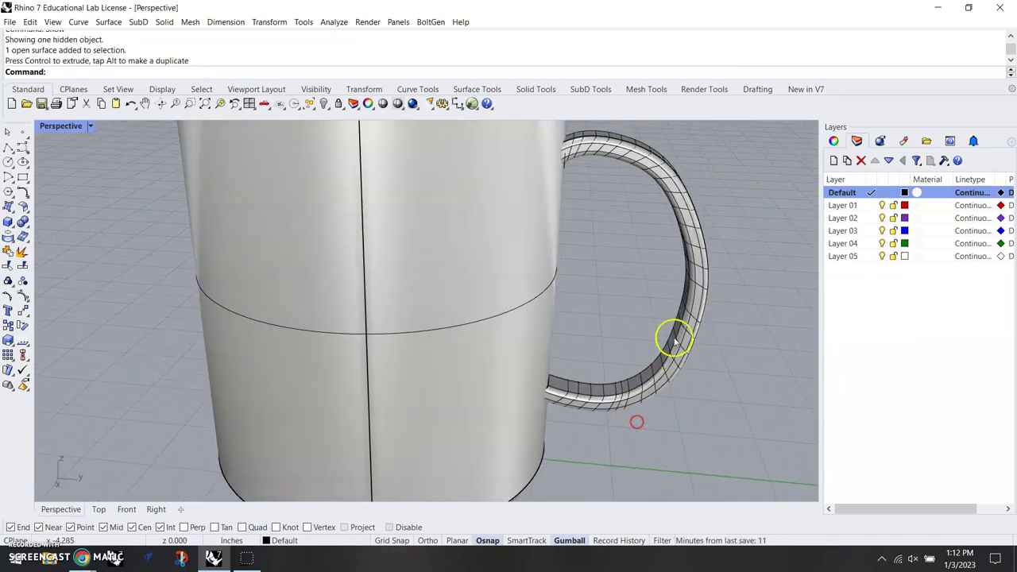
{"action": "left_click", "coordinate": [704, 296]}
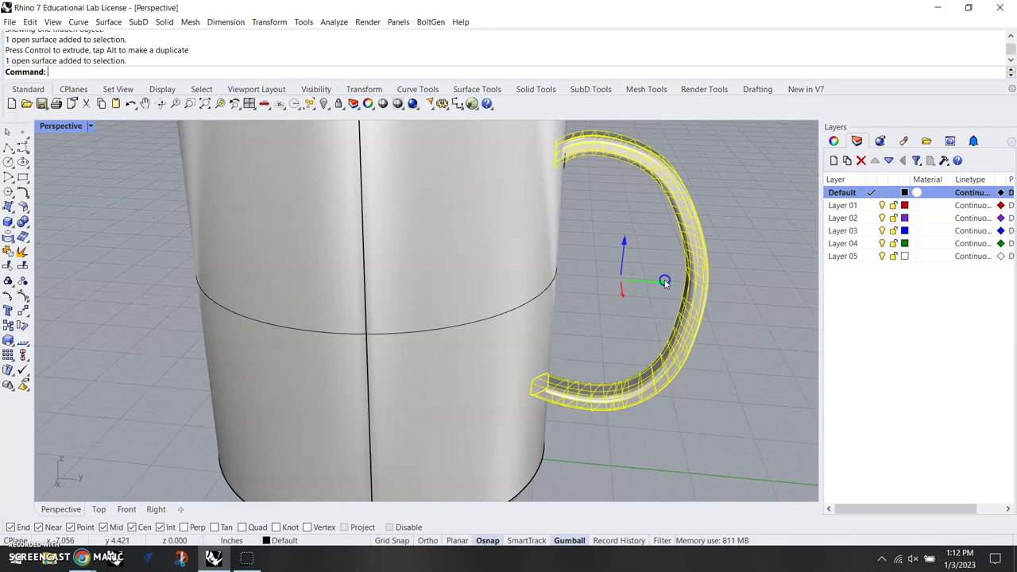
{"action": "left_click_drag", "start_coordinate": [665, 279], "coordinate": [663, 281]}
{"action": "left_click", "coordinate": [735, 377]}
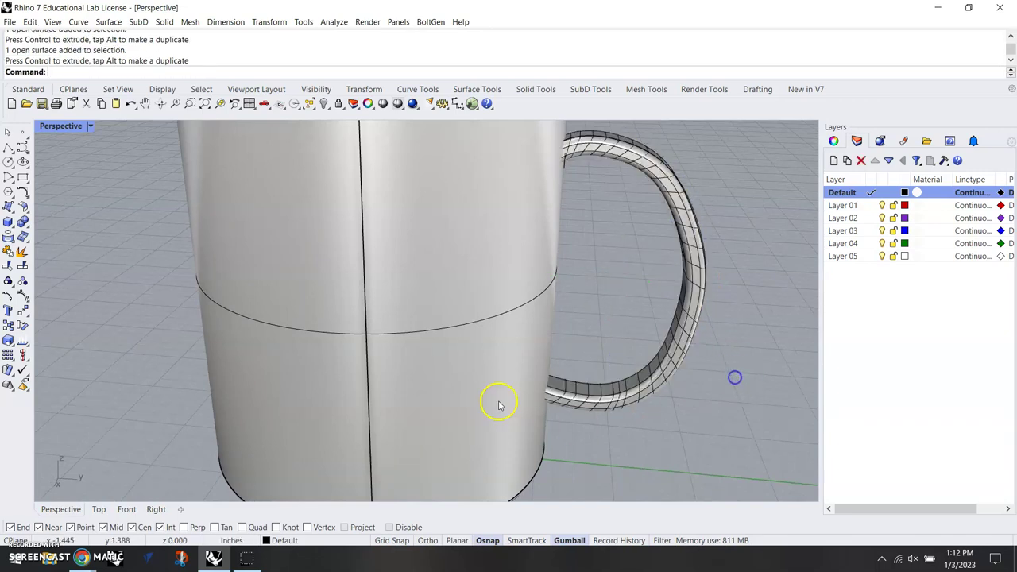
{"action": "right_click_drag", "start_coordinate": [625, 314], "coordinate": [681, 329]}
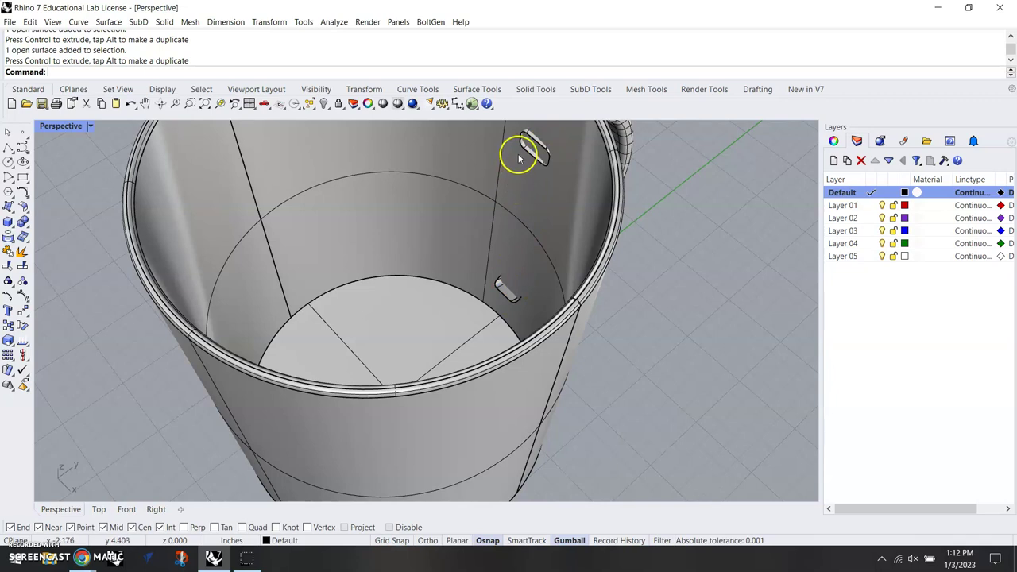
{"action": "scroll", "coordinate": [559, 288], "scroll_direction": "down", "scroll_amount": 5}
{"action": "right_click_drag", "start_coordinate": [564, 290], "coordinate": [512, 226]}
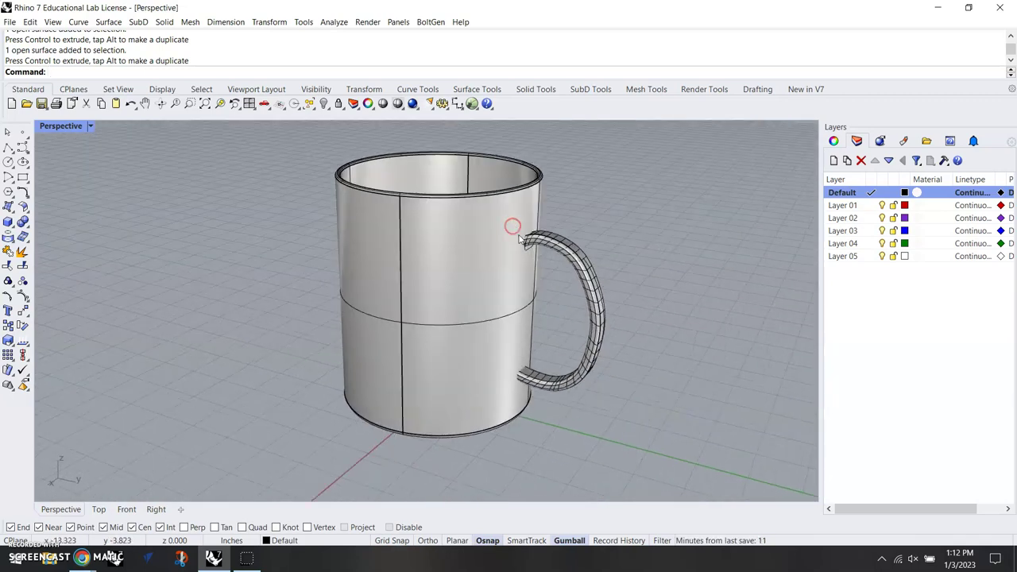
{"action": "left_click", "coordinate": [564, 249]}
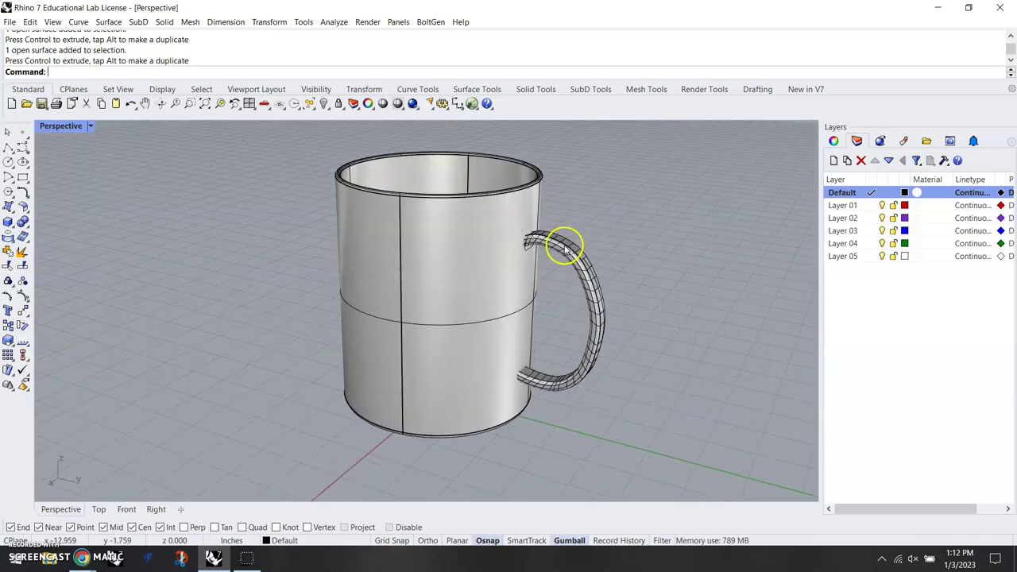
Step: Split the handle using the mug body as the cutting object
{"action": "left_click", "coordinate": [591, 288]}
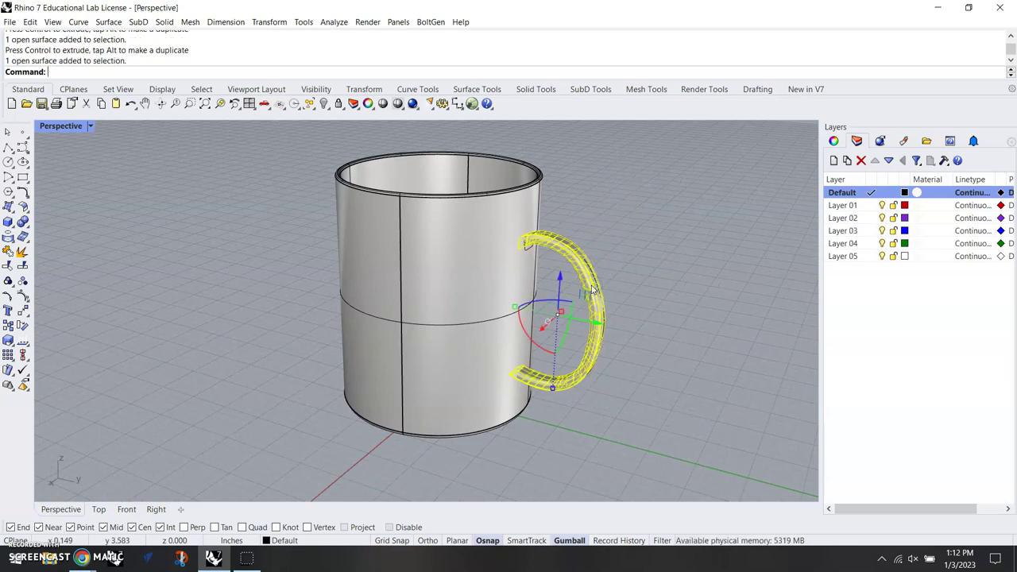
{"action": "key", "text": "Return"}
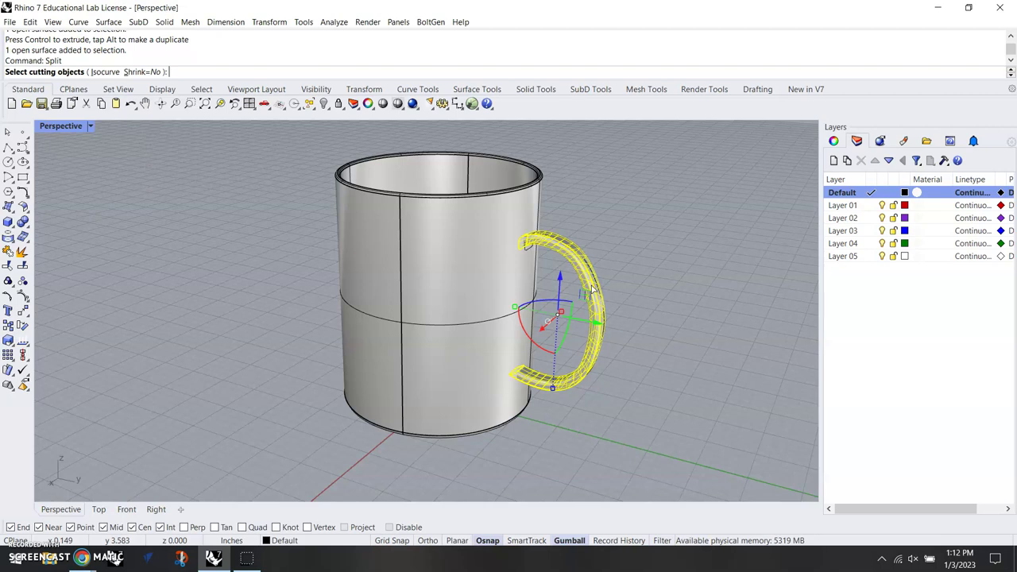
{"action": "left_click", "coordinate": [534, 251]}
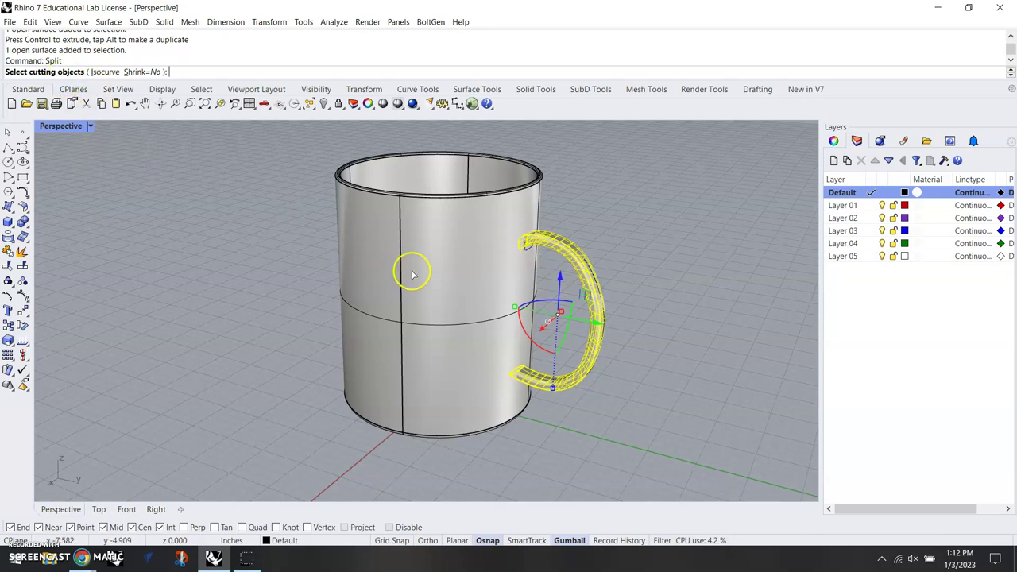
{"action": "left_click", "coordinate": [462, 276]}
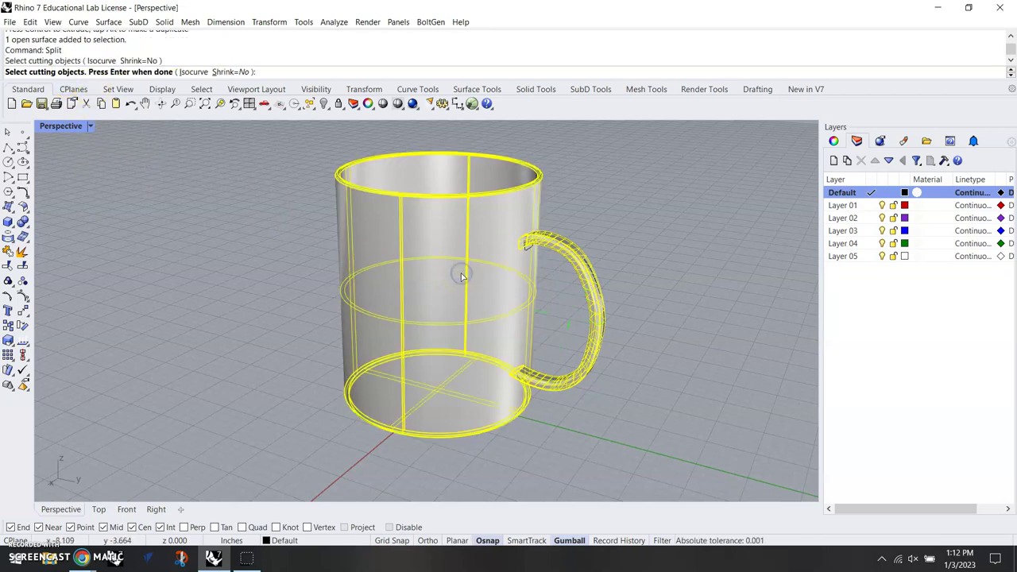
{"action": "key", "text": "Return"}
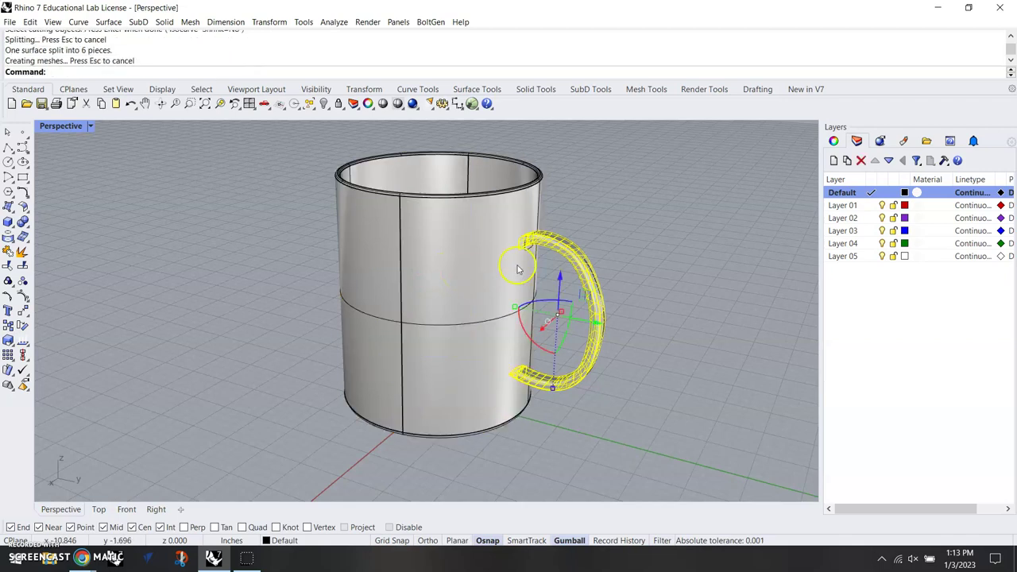
Step: Delete the two small handle pieces poking into the upper inside of the mug
{"action": "left_click", "coordinate": [608, 205]}
{"action": "right_click_drag", "start_coordinate": [609, 204], "coordinate": [536, 235]}
{"action": "scroll", "coordinate": [548, 216], "scroll_direction": "up", "scroll_amount": 5}
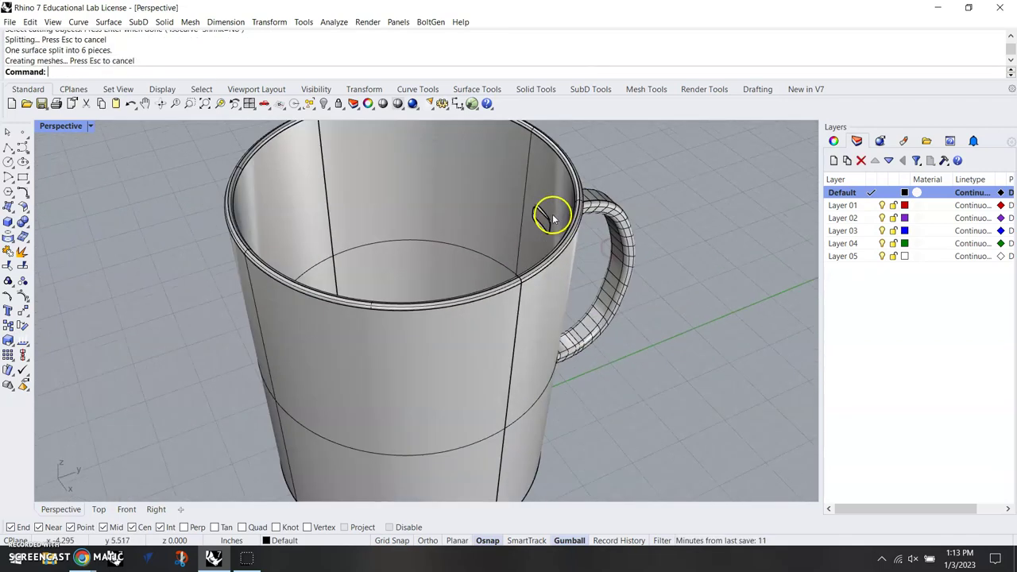
{"action": "left_click", "coordinate": [537, 215]}
{"action": "key", "text": "Delete"}
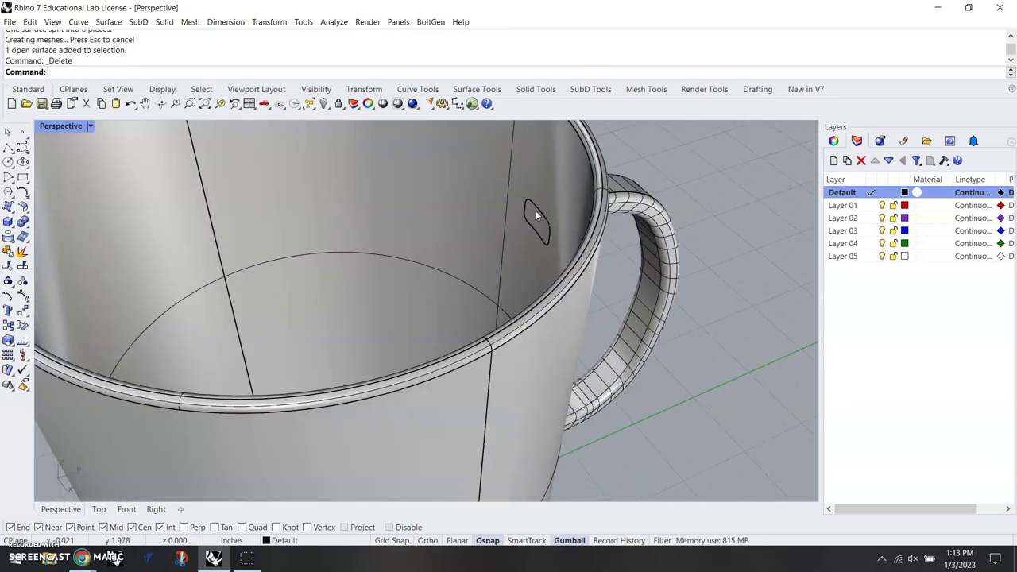
{"action": "left_click", "coordinate": [538, 210]}
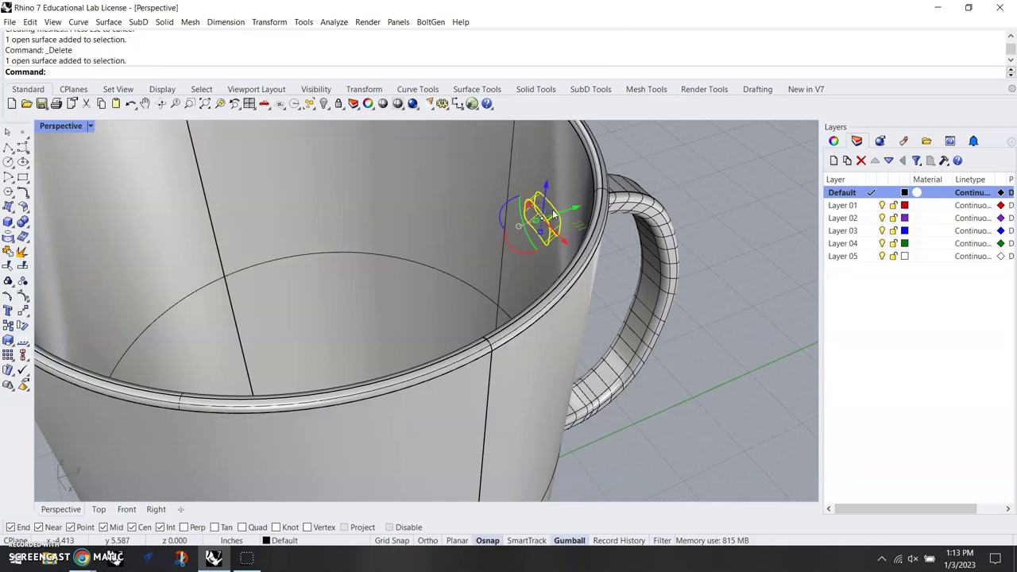
{"action": "key", "text": "Delete"}
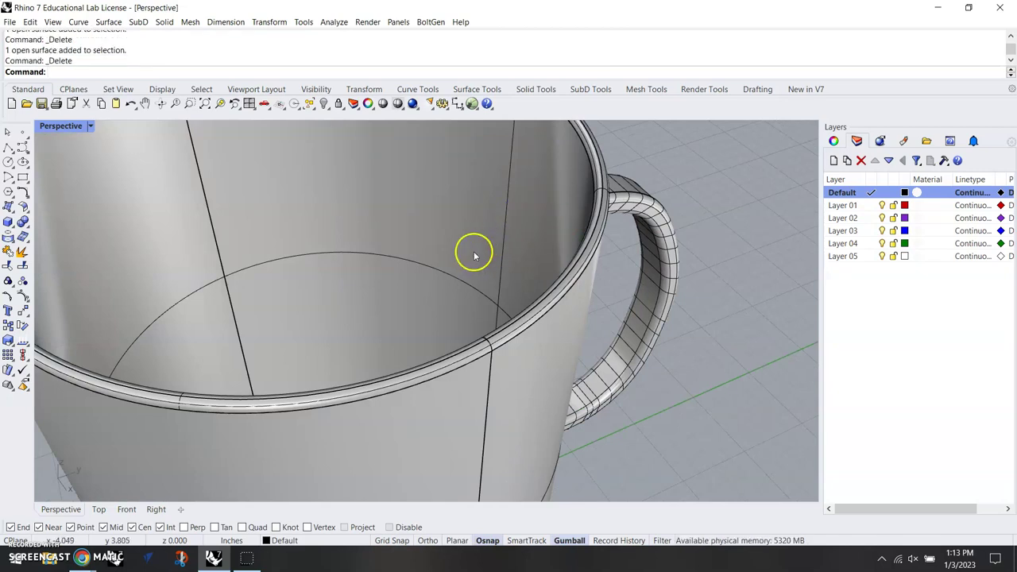
Step: Delete the three remaining handle pieces near the mug's bottom inside
{"action": "right_click_drag", "start_coordinate": [474, 251], "coordinate": [491, 357]}
{"action": "left_click", "coordinate": [502, 389]}
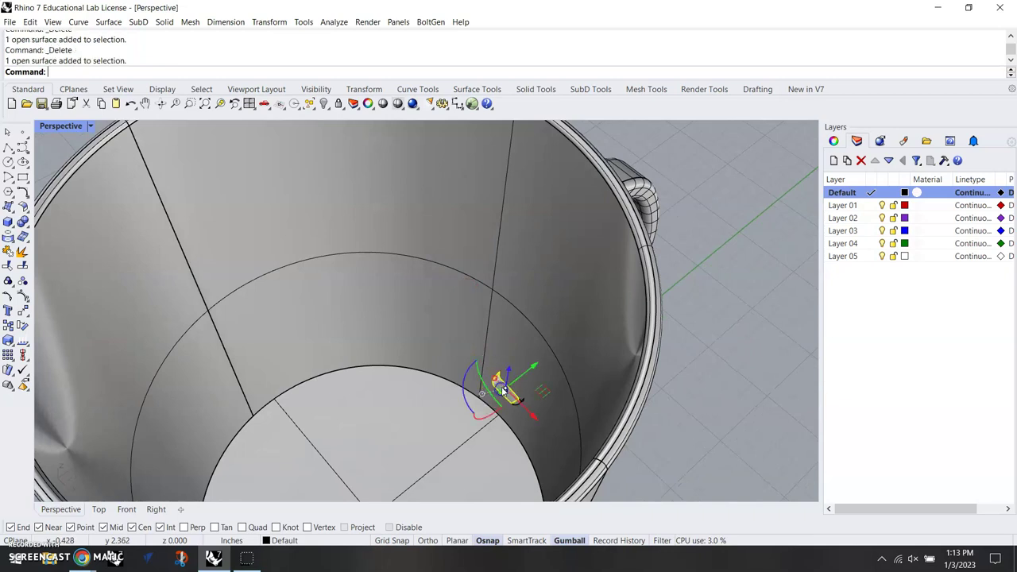
{"action": "key", "text": "Delete"}
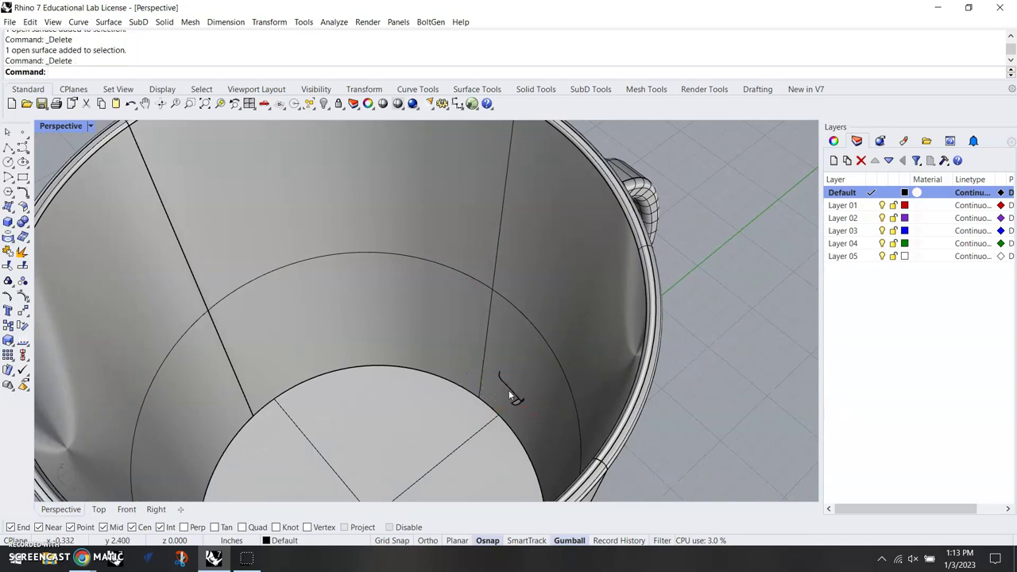
{"action": "left_click", "coordinate": [508, 390]}
{"action": "key", "text": "Delete"}
{"action": "left_click", "coordinate": [514, 402]}
{"action": "key", "text": "Delete"}
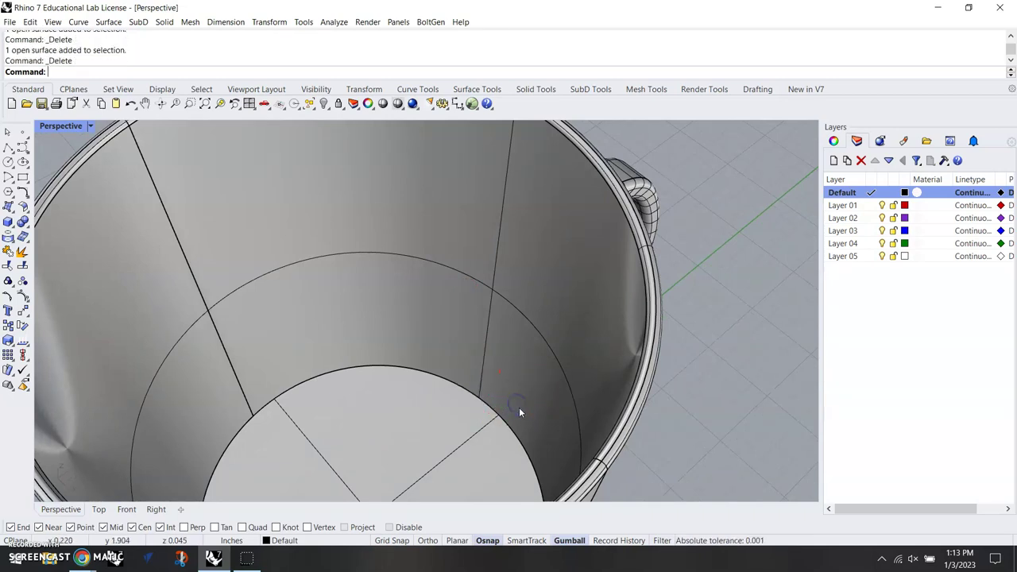
{"action": "right_click_drag", "start_coordinate": [588, 374], "coordinate": [517, 381]}
Step: Delete the closed rounded-rectangle profile curve at the handle's top end
{"action": "scroll", "coordinate": [491, 421], "scroll_direction": "up", "scroll_amount": 3}
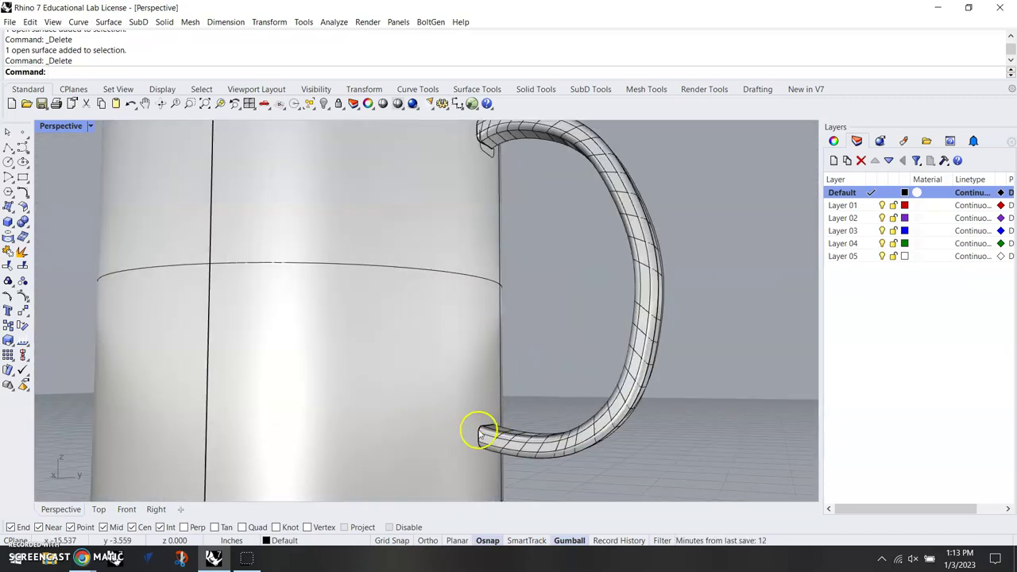
{"action": "right_click_drag", "start_coordinate": [529, 175], "coordinate": [476, 206]}
{"action": "scroll", "coordinate": [454, 215], "scroll_direction": "up", "scroll_amount": 3}
{"action": "left_click", "coordinate": [455, 216]}
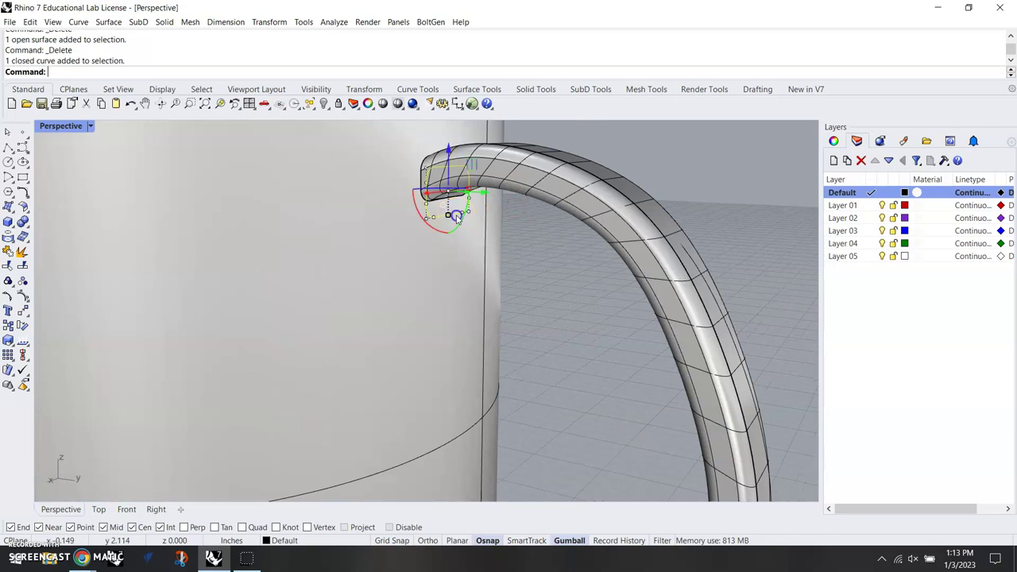
{"action": "key", "text": "Delete"}
Step: Delete the rail curve running along the handle, choosing the curve over the surface
{"action": "scroll", "coordinate": [567, 268], "scroll_direction": "down", "scroll_amount": 5}
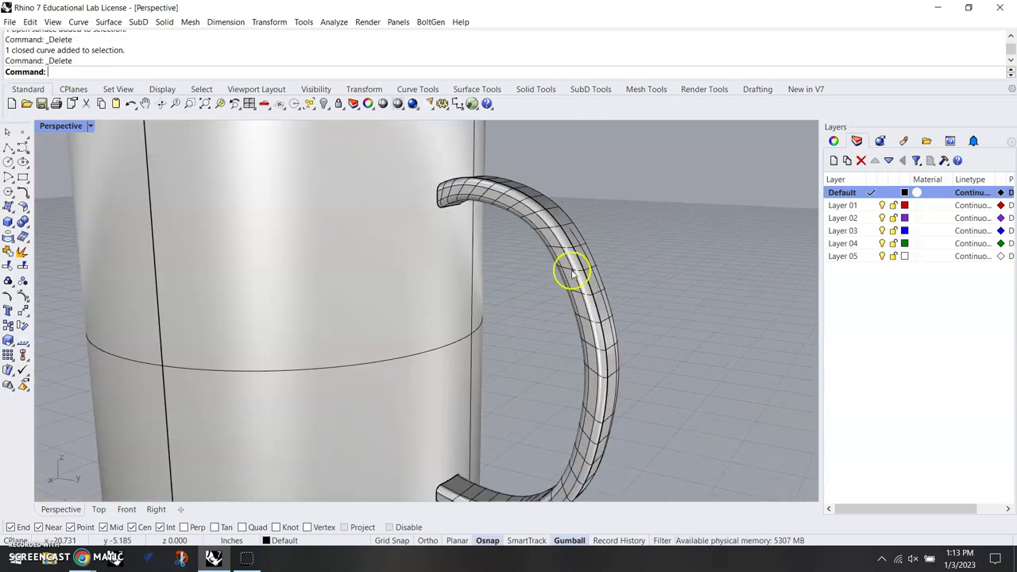
{"action": "left_click", "coordinate": [598, 289]}
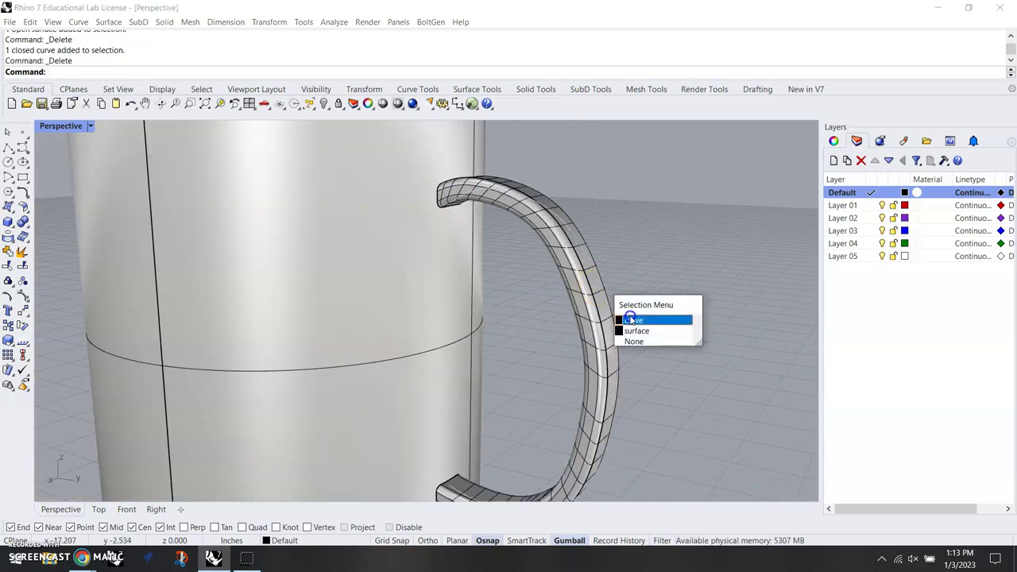
{"action": "left_click", "coordinate": [631, 319]}
{"action": "key", "text": "Delete"}
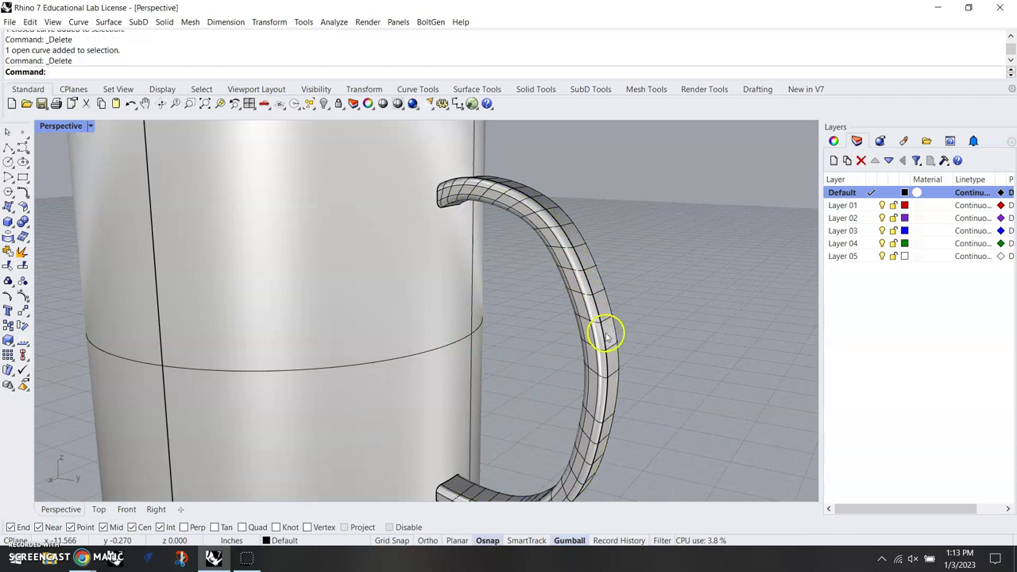
{"action": "scroll", "coordinate": [592, 338], "scroll_direction": "down", "scroll_amount": 5}
{"action": "mouse_move", "coordinate": [499, 344]}
{"action": "right_mouse_down"}
{"action": "mouse_move", "coordinate": [588, 336]}
{"action": "mouse_move", "coordinate": [424, 327]}
{"action": "mouse_move", "coordinate": [543, 317]}
{"action": "mouse_move", "coordinate": [497, 337]}
{"action": "right_mouse_up"}
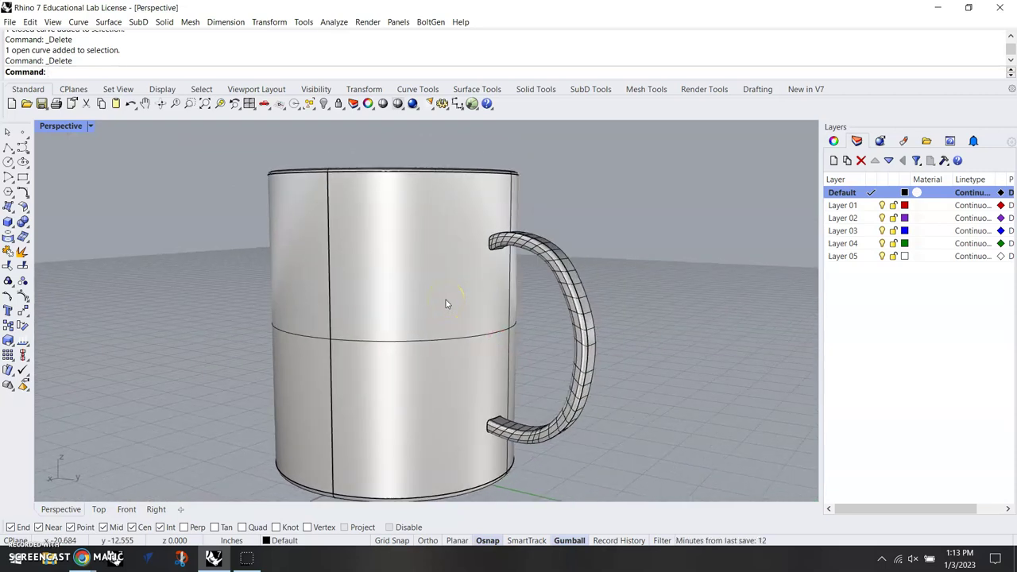
Step: Boolean-union the mug body and handle with the Union command
{"action": "left_click", "coordinate": [442, 256]}
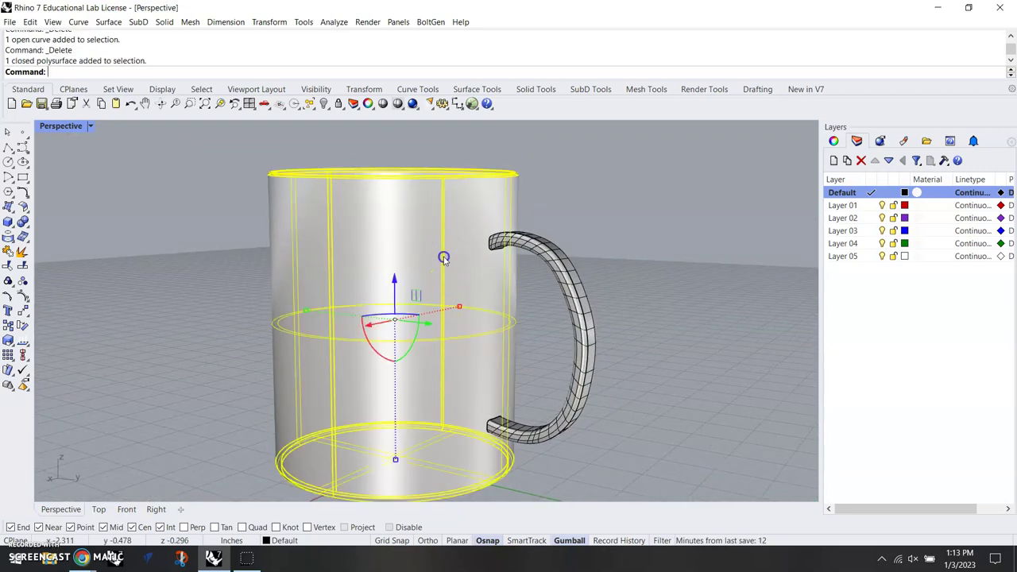
{"action": "left_click", "coordinate": [575, 305], "text": "shift"}
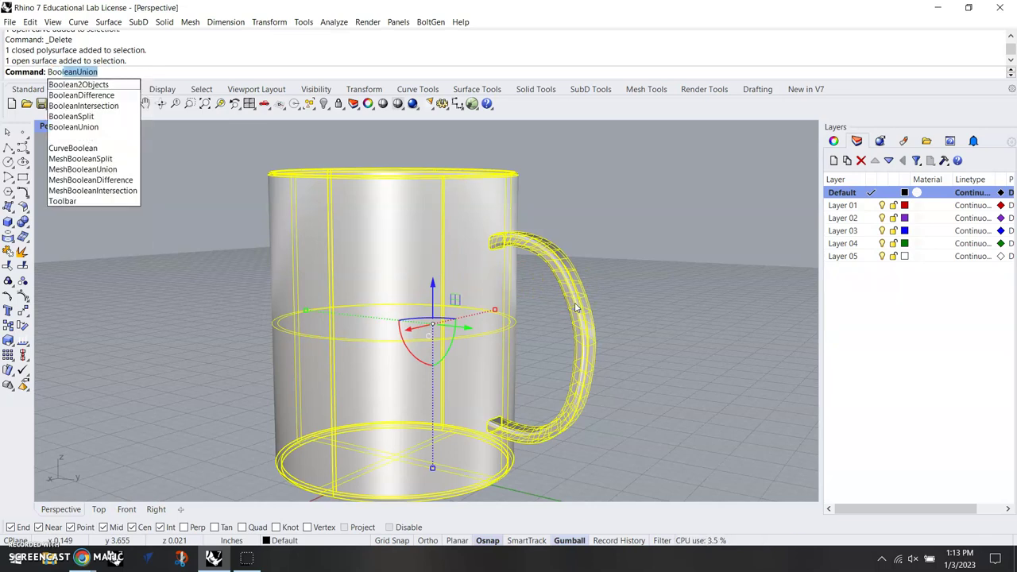
{"action": "type", "text": "Union"}
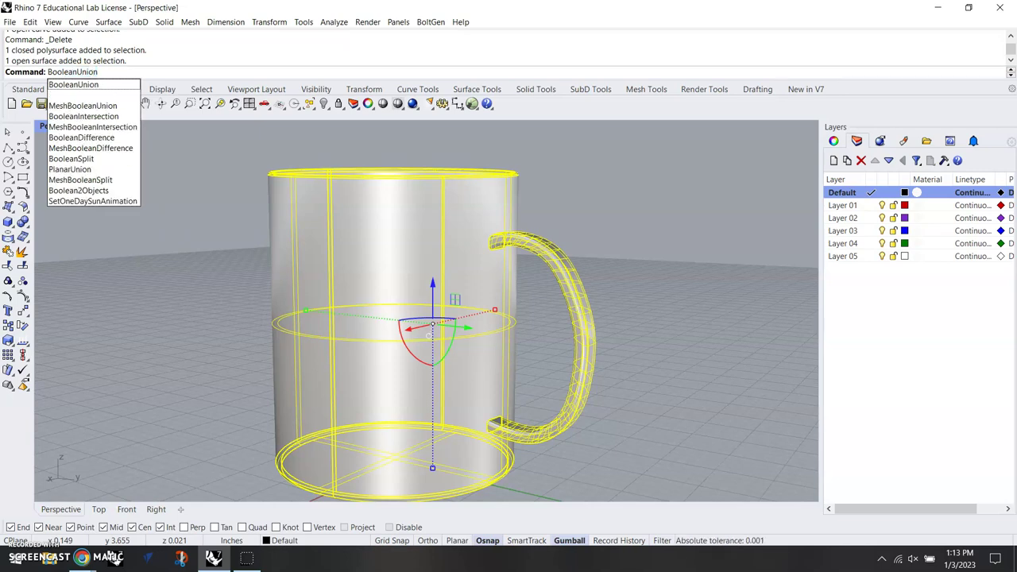
{"action": "key", "text": "Return"}
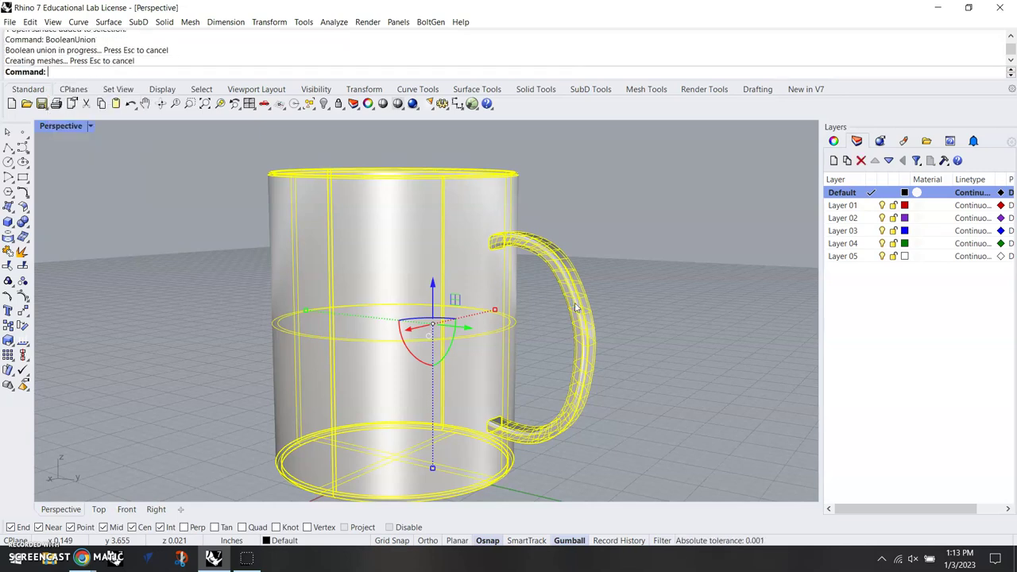
Step: Orbit around the merged mug to inspect the joined handle from the side
{"action": "left_click", "coordinate": [691, 262]}
{"action": "left_click", "coordinate": [437, 275]}
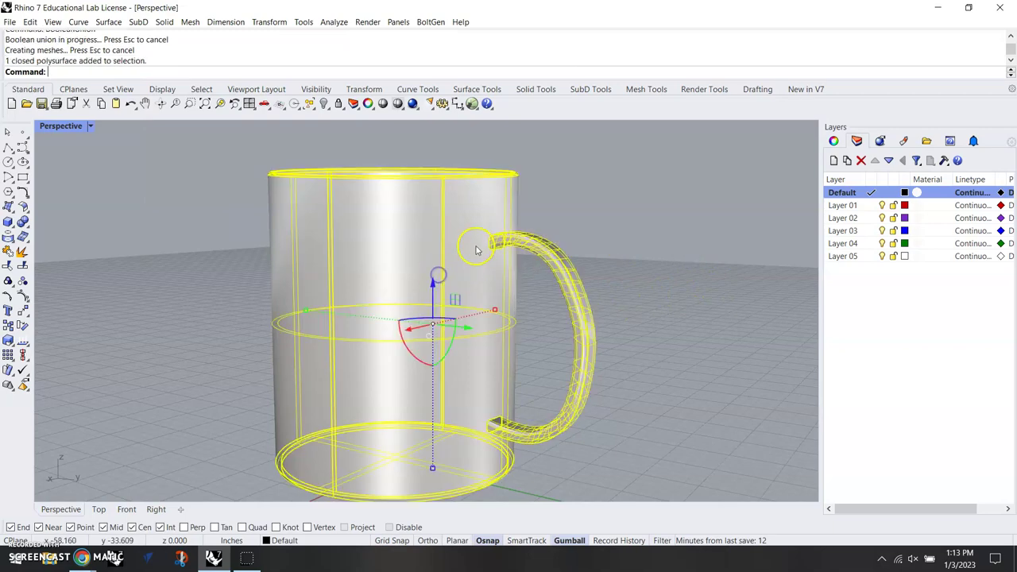
{"action": "right_click_drag", "start_coordinate": [558, 217], "coordinate": [586, 315]}
{"action": "left_click", "coordinate": [667, 363]}
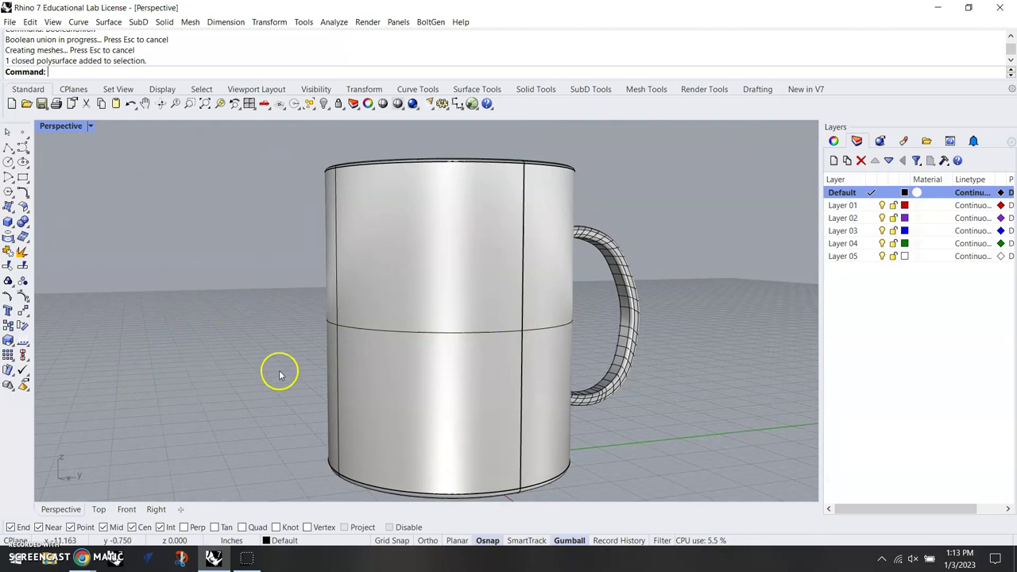
{"action": "mouse_move", "coordinate": [530, 340]}
{"action": "right_mouse_down"}
{"action": "mouse_move", "coordinate": [551, 336]}
{"action": "mouse_move", "coordinate": [528, 338]}
{"action": "right_mouse_up"}
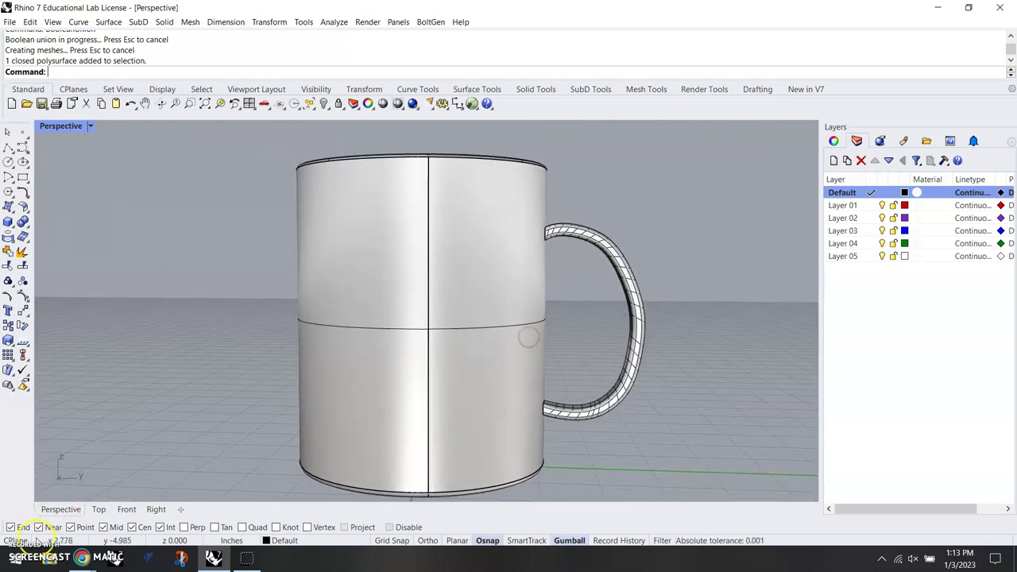